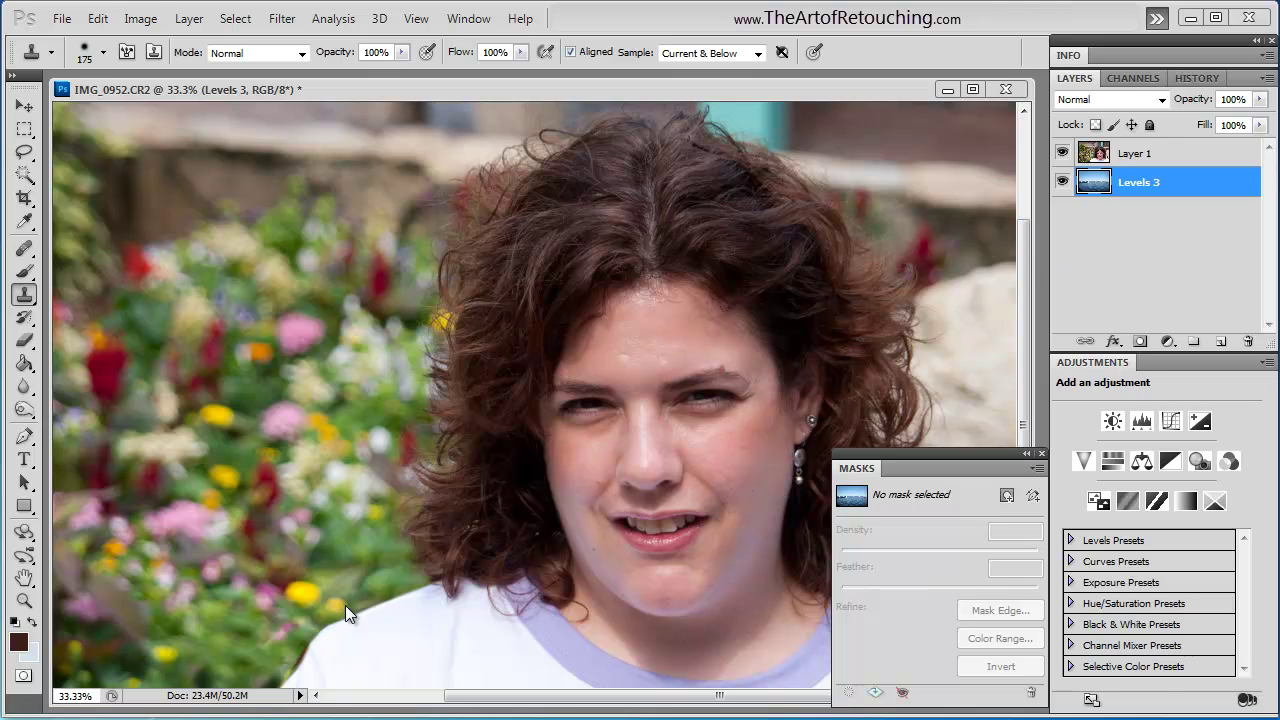
# Toggle the portrait layer's visibility on and off to compare it with the harbour photo
pyautogui.click(1062, 153)
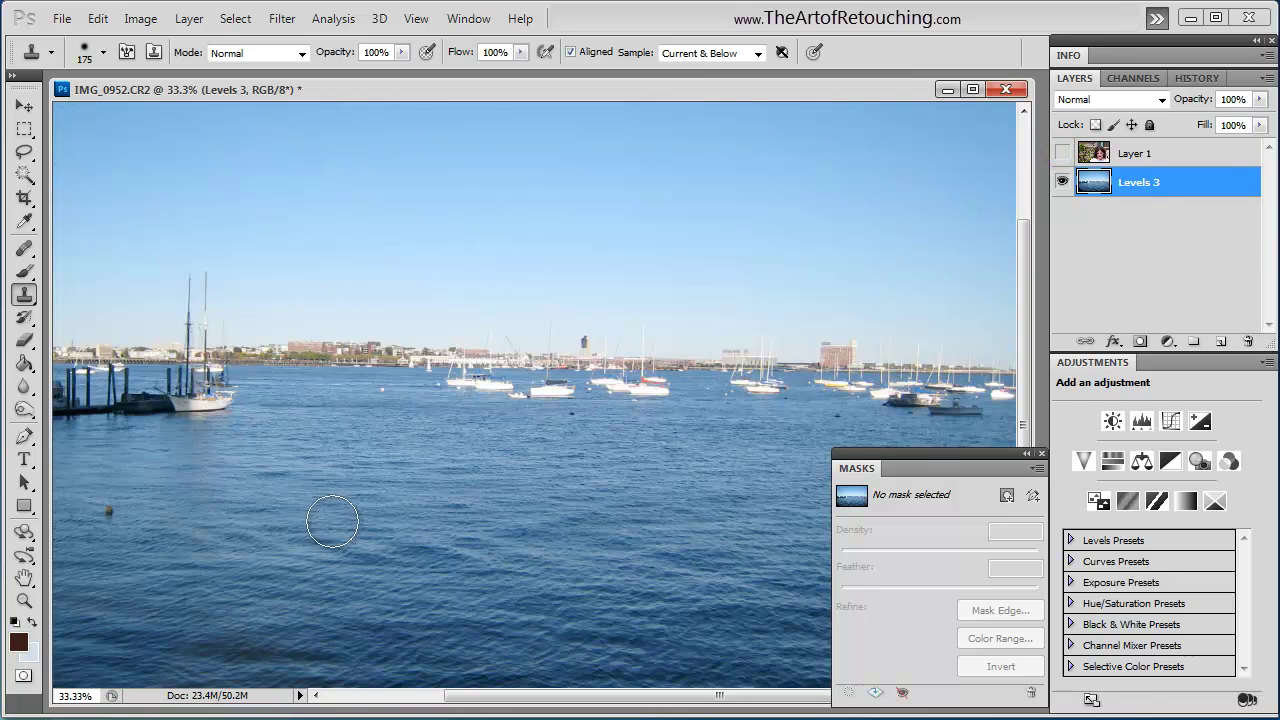
pyautogui.click(1062, 154)
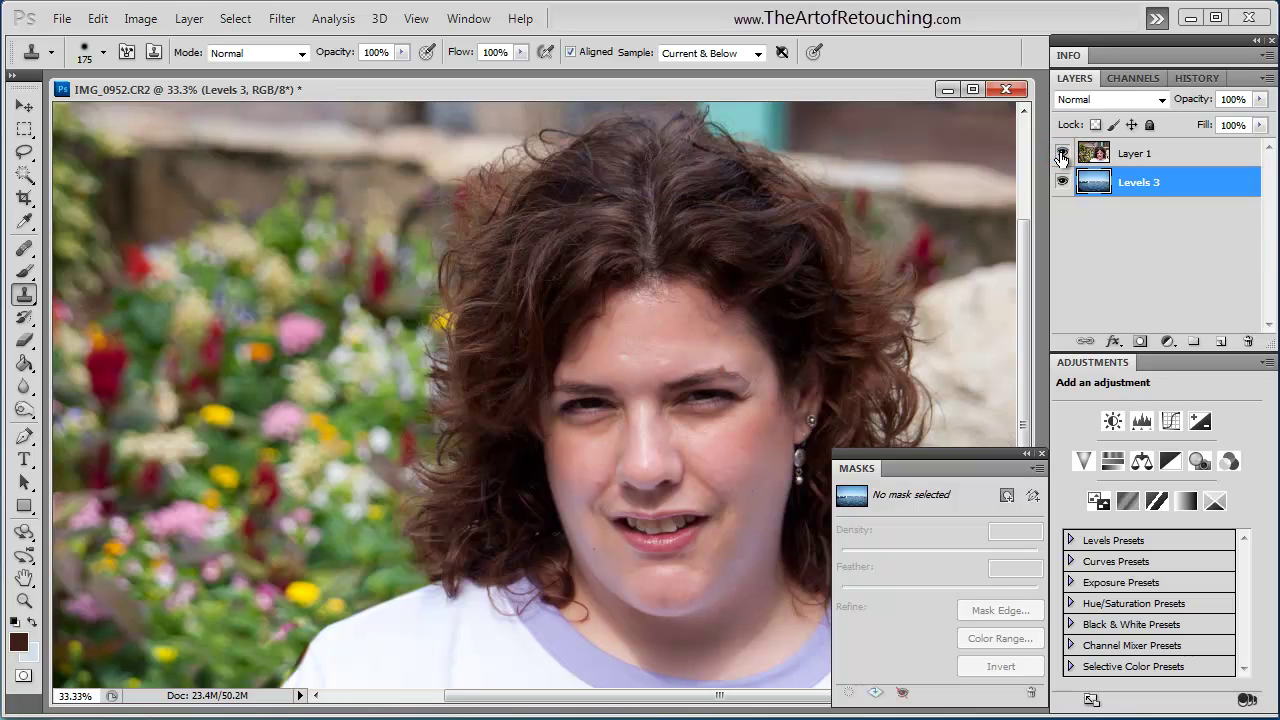
pyautogui.click(1062, 156)
pyautogui.click(1062, 155)
pyautogui.click(1062, 154)
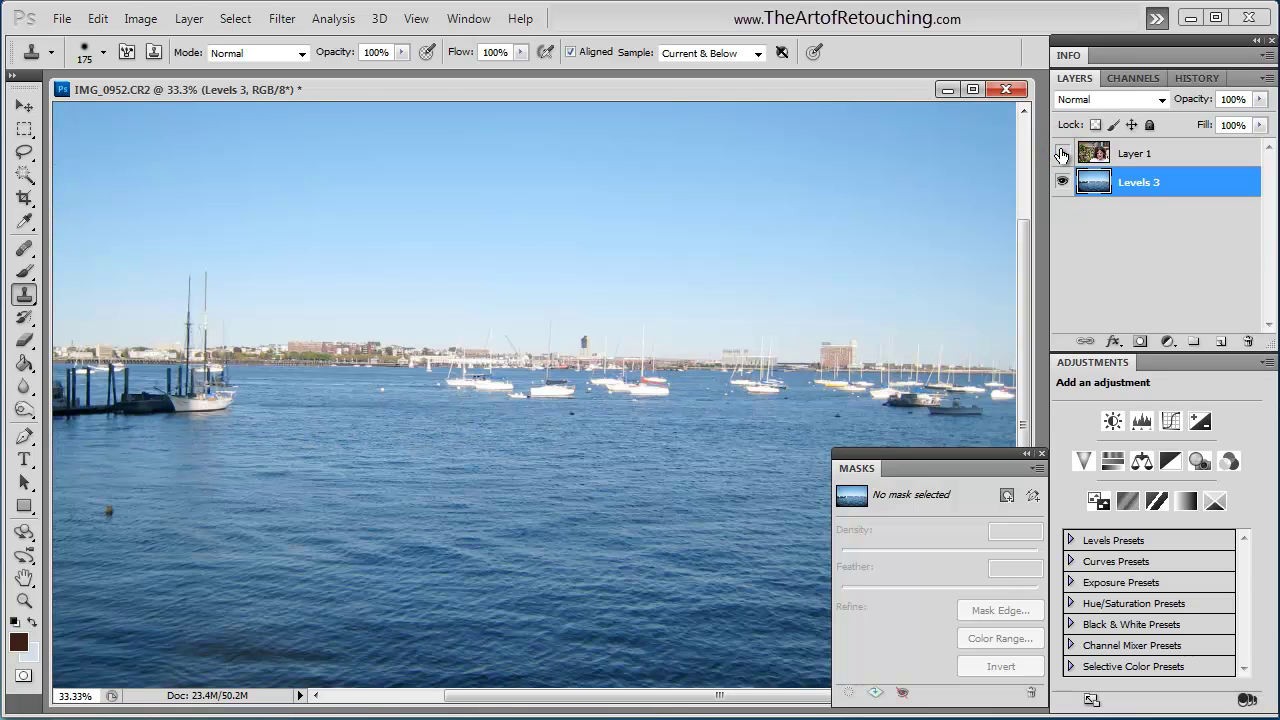
pyautogui.click(1062, 154)
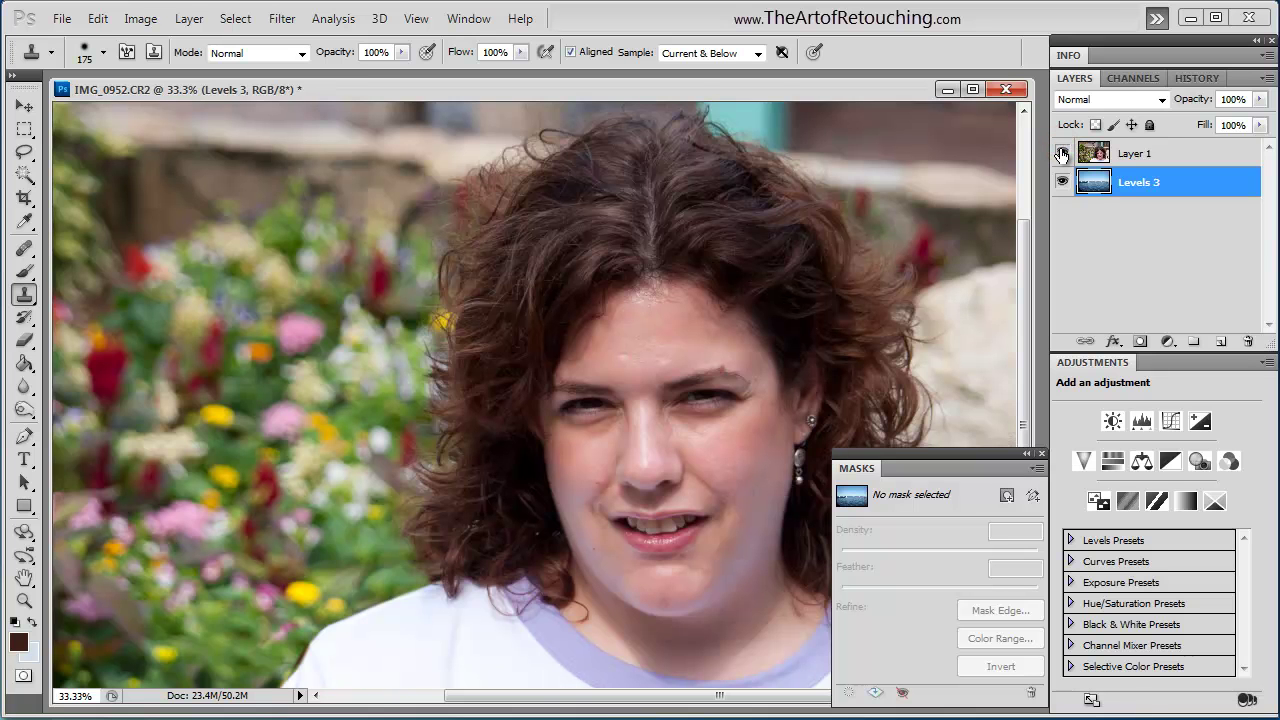
# Add a white layer mask to Layer 1, then check the Window and Select menus without choosing anything
pyautogui.click(1170, 163)
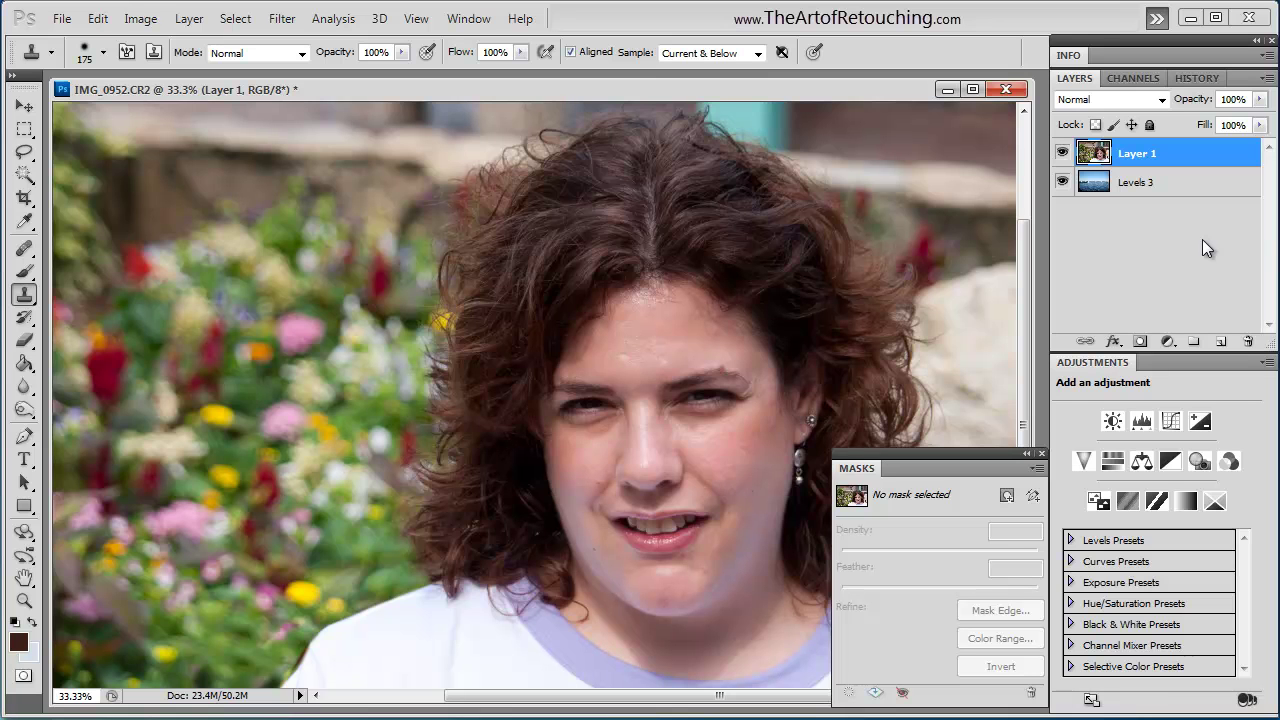
pyautogui.click(1141, 342)
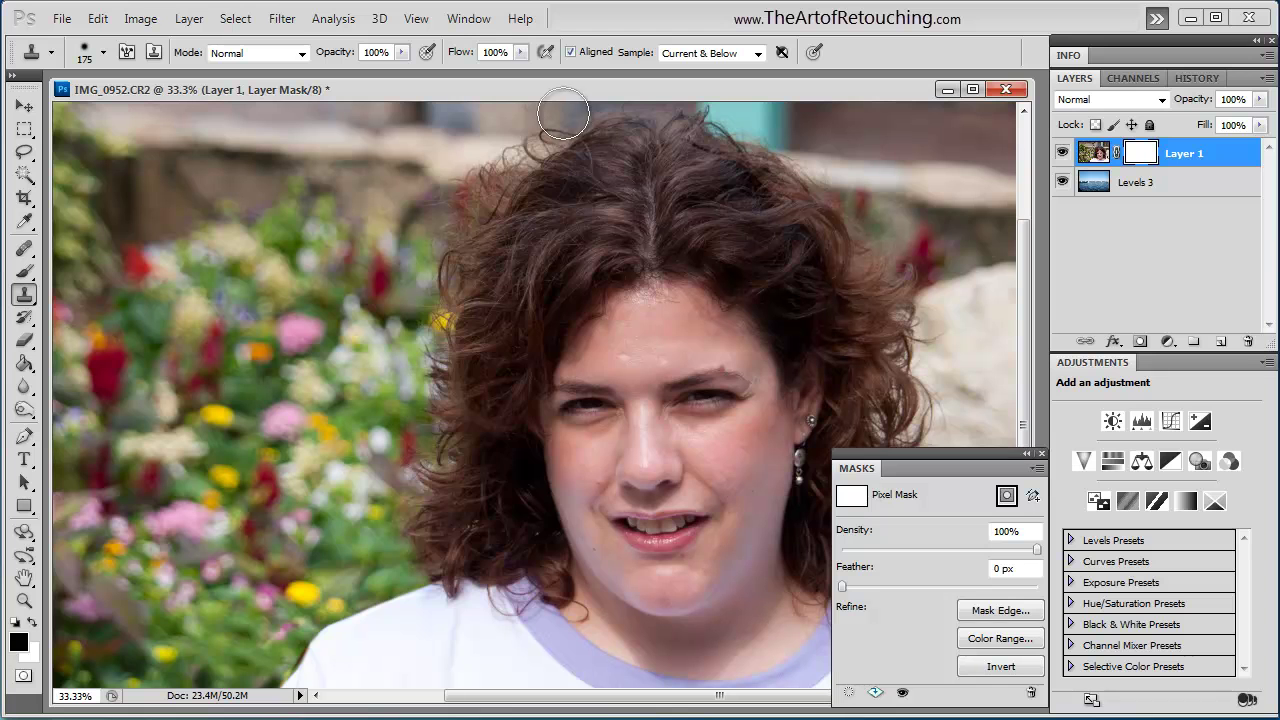
pyautogui.click(468, 18)
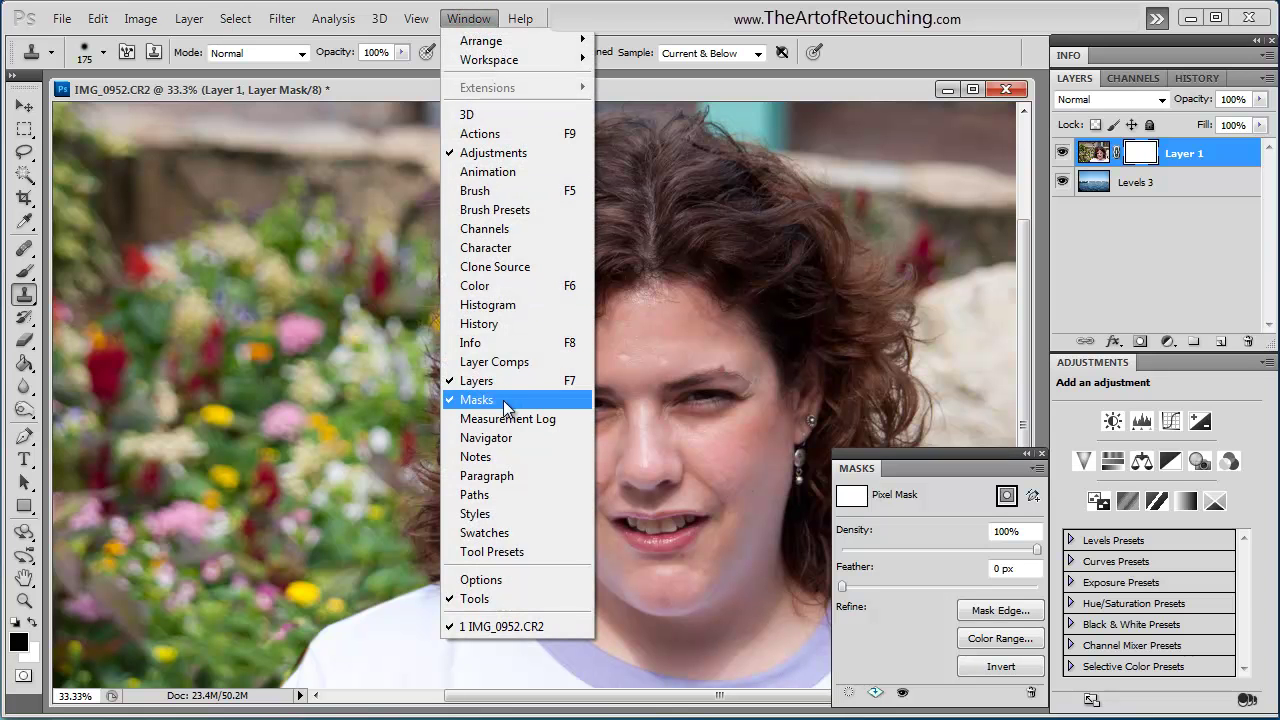
pyautogui.click(821, 90)
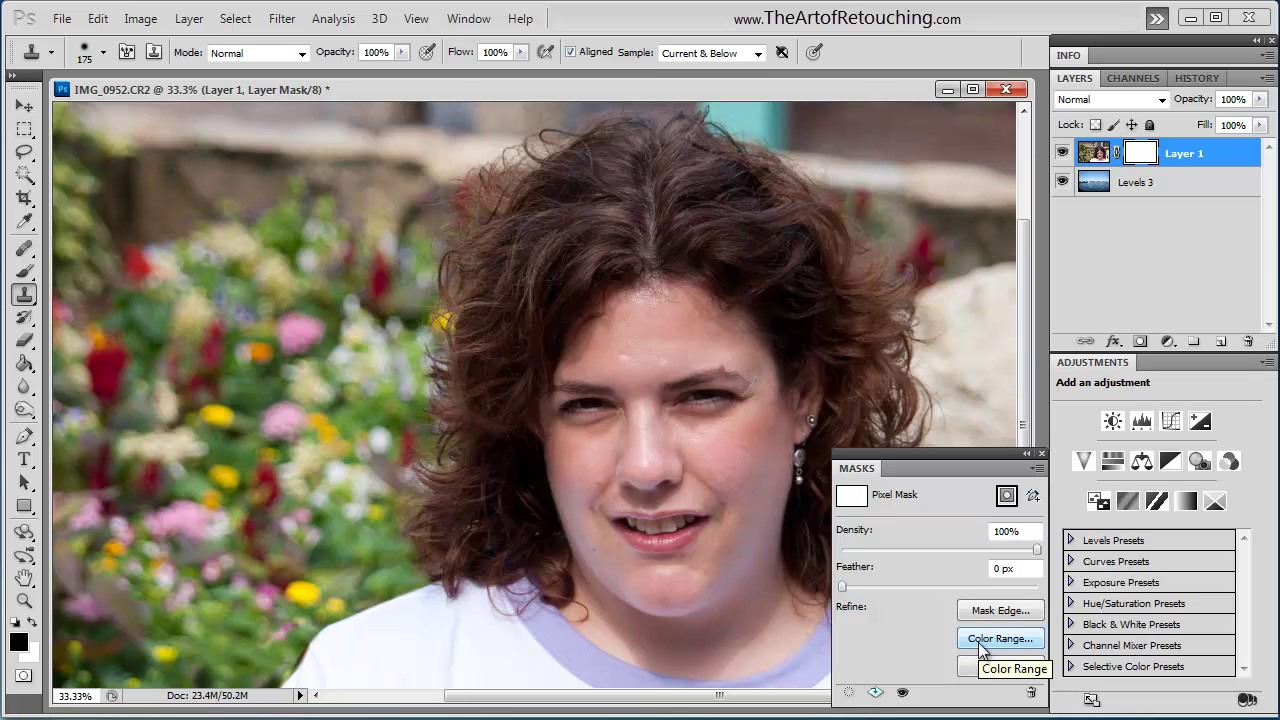
pyautogui.click(240, 20)
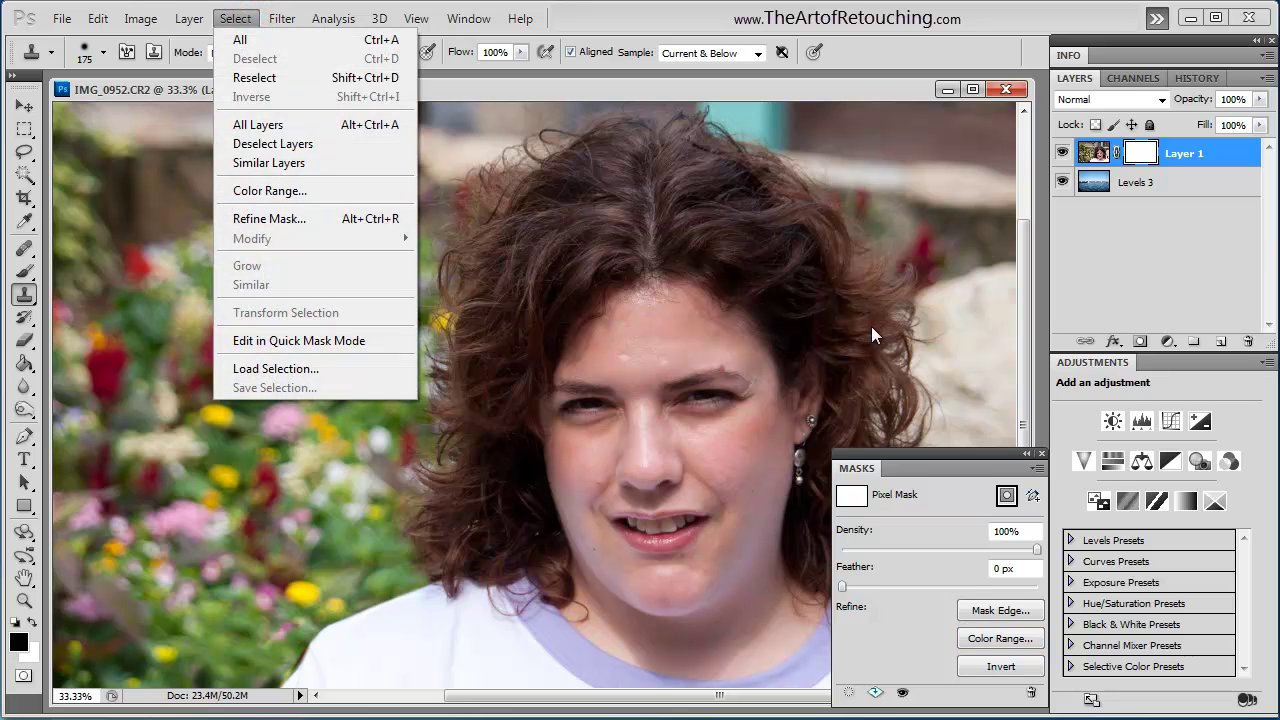
pyautogui.click(946, 456)
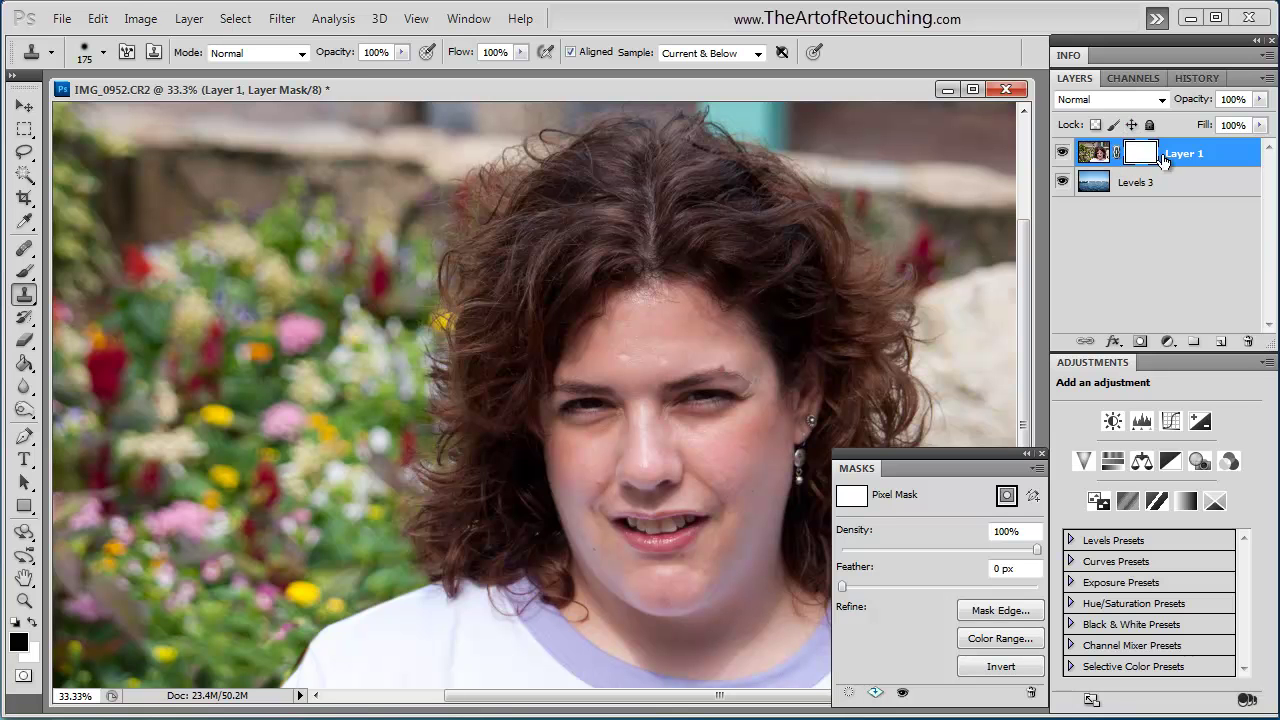
pyautogui.click(226, 20)
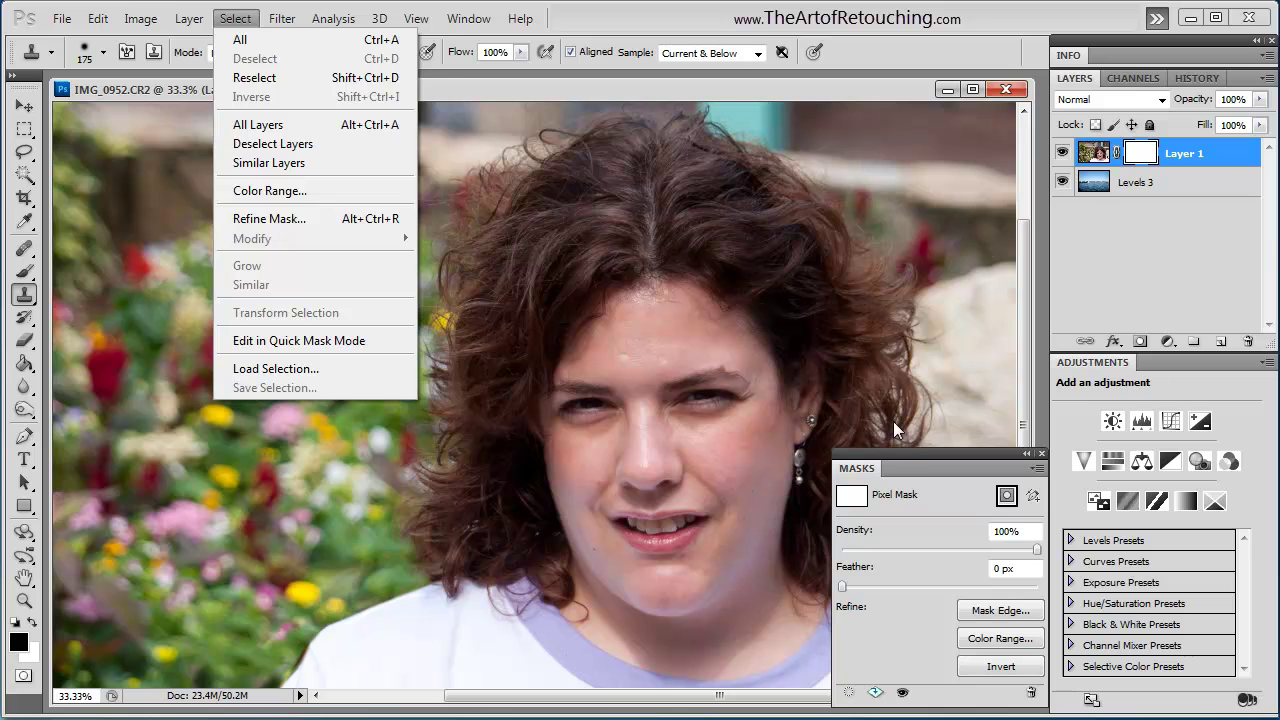
pyautogui.click(922, 450)
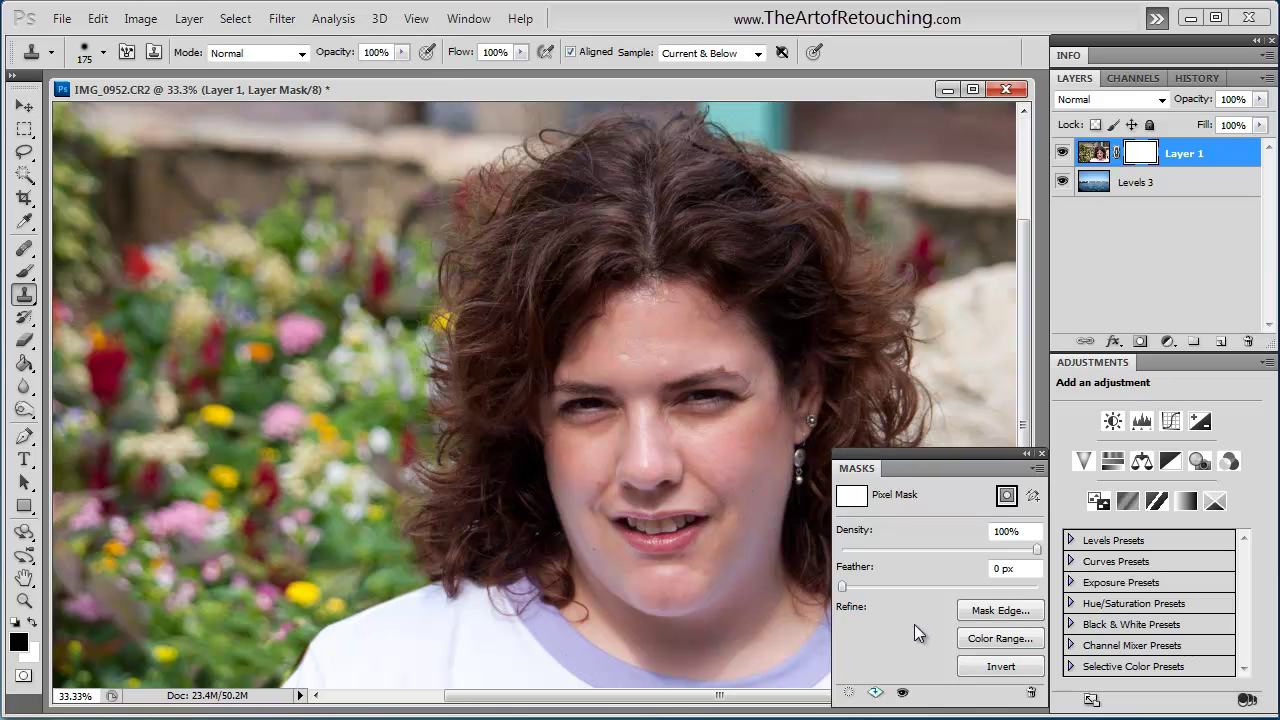
# Use Color Range on Layer 1's mask, sampling the hair colour at Fuzziness 40, and apply it
pyautogui.click(1000, 637)
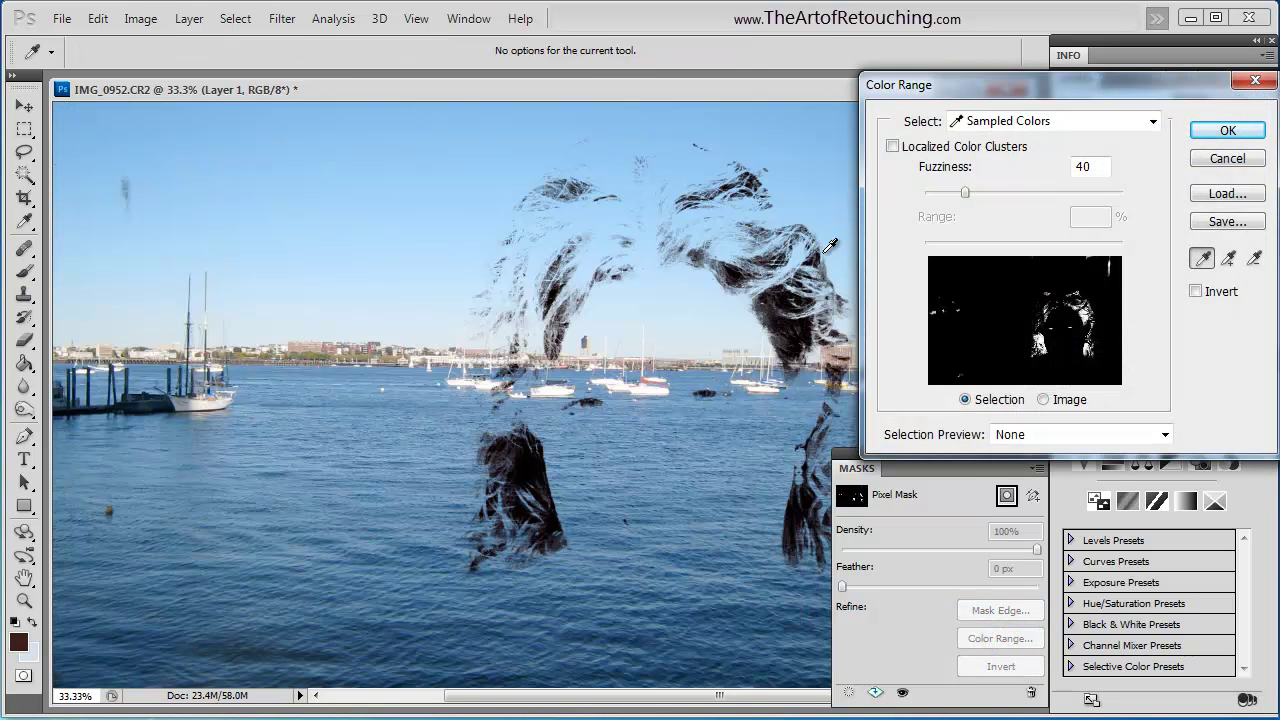
pyautogui.click(758, 254)
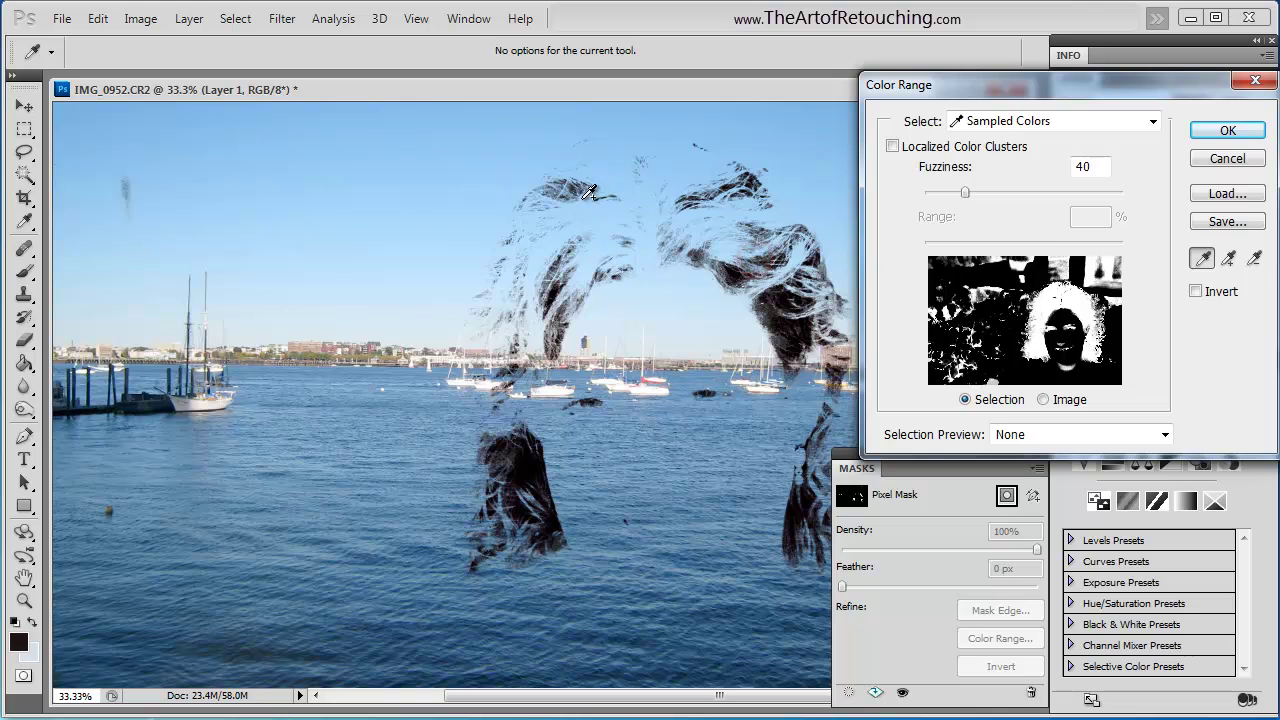
pyautogui.click(1224, 132)
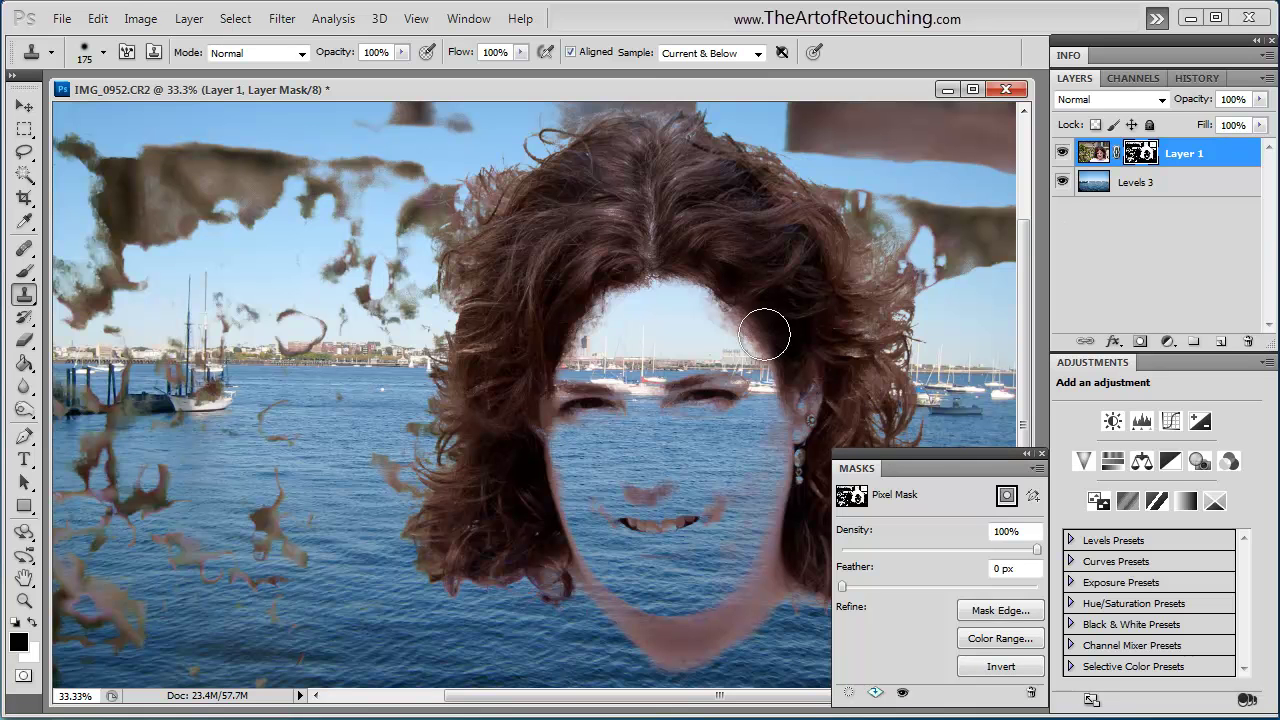
# Hide Levels 3 and paint black on the mask over the tan and dark background patches around the hair
pyautogui.click(1062, 184)
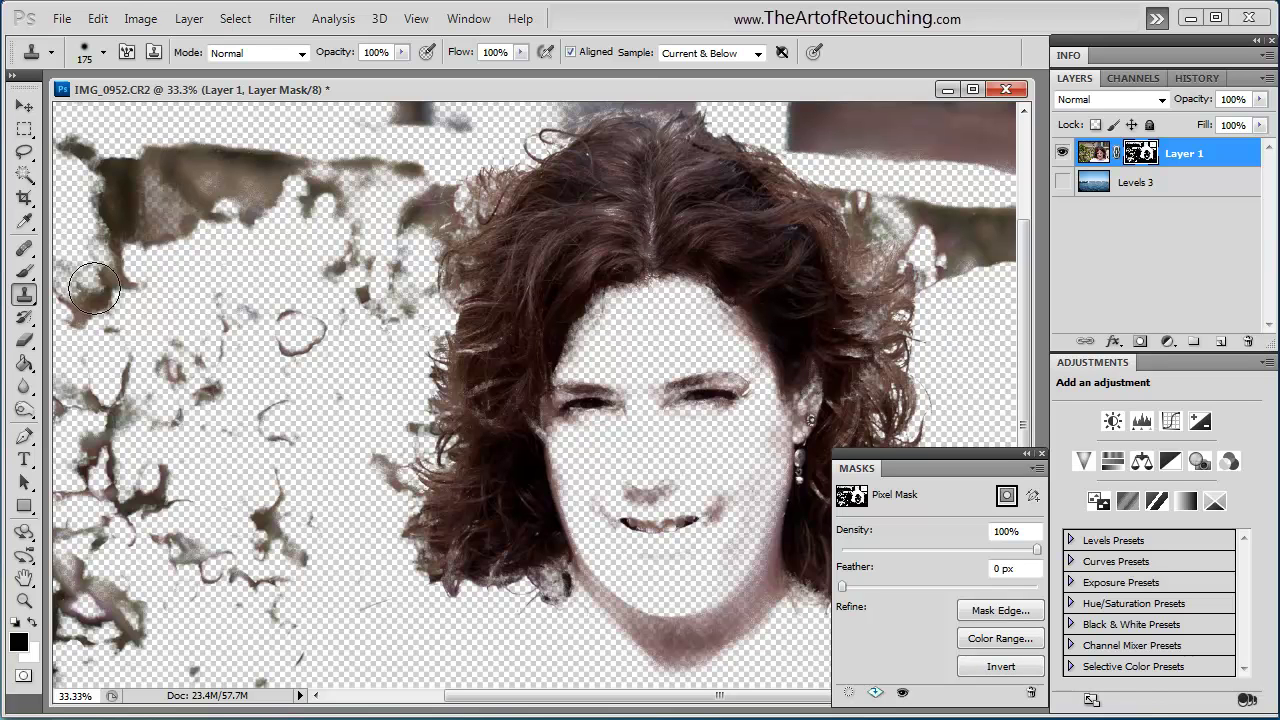
pyautogui.click(25, 271)
pyautogui.moveTo(946, 268)
pyautogui.mouseDown()
pyautogui.moveTo(952, 300)
pyautogui.moveTo(908, 218)
pyautogui.moveTo(873, 205)
pyautogui.moveTo(948, 265)
pyautogui.moveTo(961, 212)
pyautogui.moveTo(942, 181)
pyautogui.moveTo(1004, 124)
pyautogui.moveTo(984, 113)
pyautogui.moveTo(807, 119)
pyautogui.moveTo(799, 143)
pyautogui.moveTo(914, 178)
pyautogui.moveTo(959, 165)
pyautogui.moveTo(751, 114)
pyautogui.mouseUp()
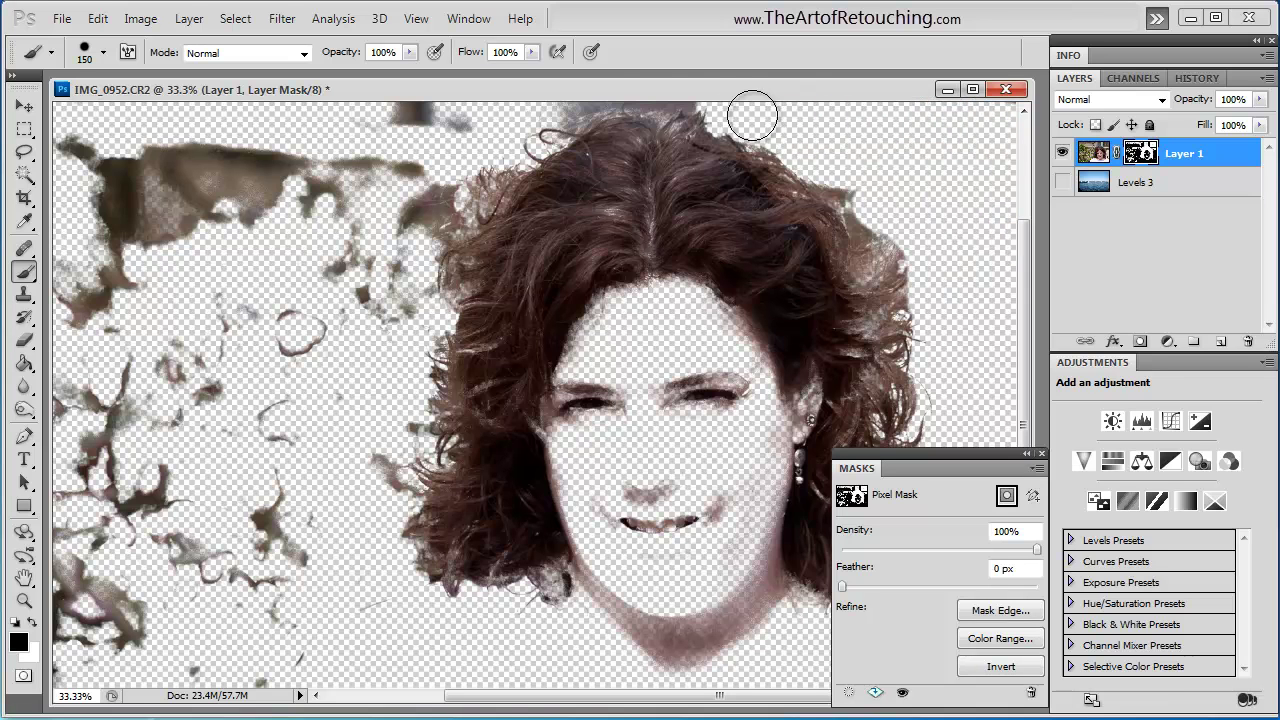
pyautogui.moveTo(527, 108); pyautogui.dragTo(238, 120)
pyautogui.press(']')
pyautogui.press(']')
pyautogui.press(']')
pyautogui.press(']')
pyautogui.press(']')
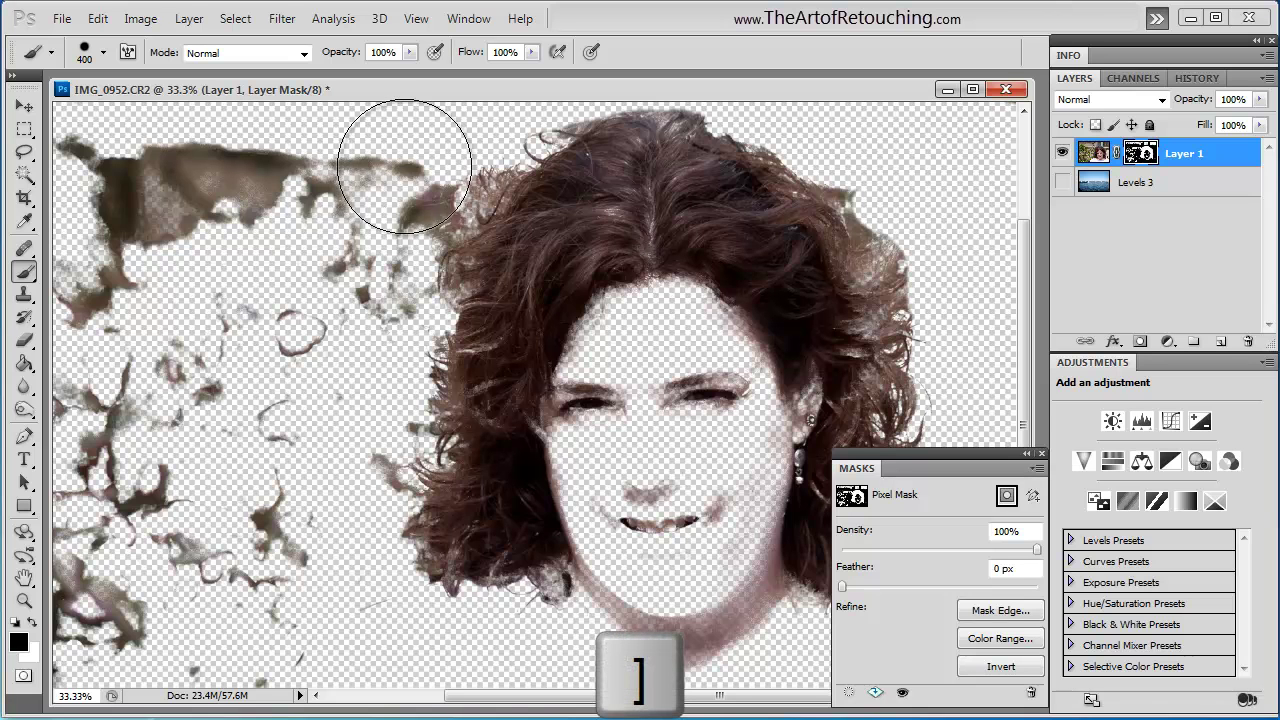
pyautogui.moveTo(400, 143)
pyautogui.mouseDown()
pyautogui.moveTo(337, 229)
pyautogui.moveTo(358, 298)
pyautogui.moveTo(323, 457)
pyautogui.moveTo(357, 680)
pyautogui.moveTo(277, 487)
pyautogui.moveTo(163, 123)
pyautogui.moveTo(157, 665)
pyautogui.moveTo(71, 265)
pyautogui.moveTo(68, 660)
pyautogui.moveTo(252, 122)
pyautogui.mouseUp()
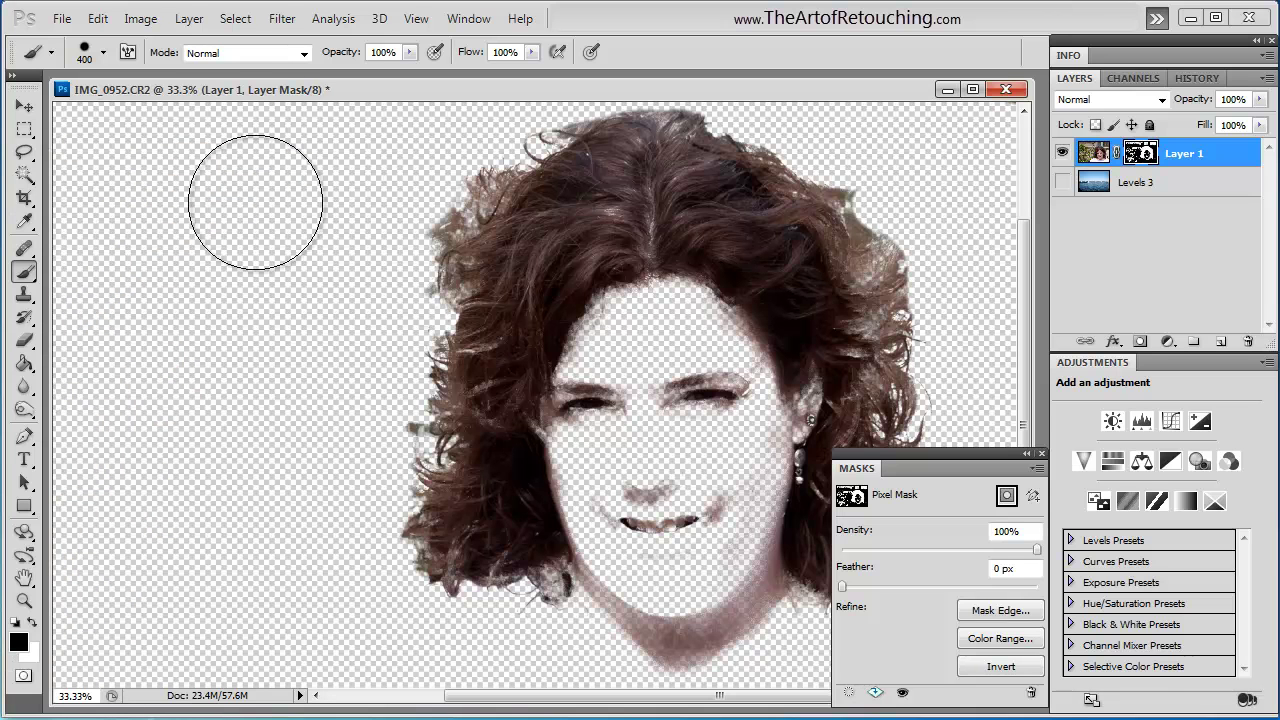
# Paint the face out of Layer 1's mask and move the mask settings away from the image
pyautogui.moveTo(665, 585)
pyautogui.mouseDown()
pyautogui.moveTo(691, 644)
pyautogui.moveTo(726, 652)
pyautogui.moveTo(734, 613)
pyautogui.moveTo(684, 504)
pyautogui.moveTo(689, 387)
pyautogui.moveTo(651, 372)
pyautogui.moveTo(618, 417)
pyautogui.moveTo(649, 572)
pyautogui.moveTo(645, 620)
pyautogui.moveTo(613, 641)
pyautogui.moveTo(663, 557)
pyautogui.moveTo(644, 605)
pyautogui.mouseUp()
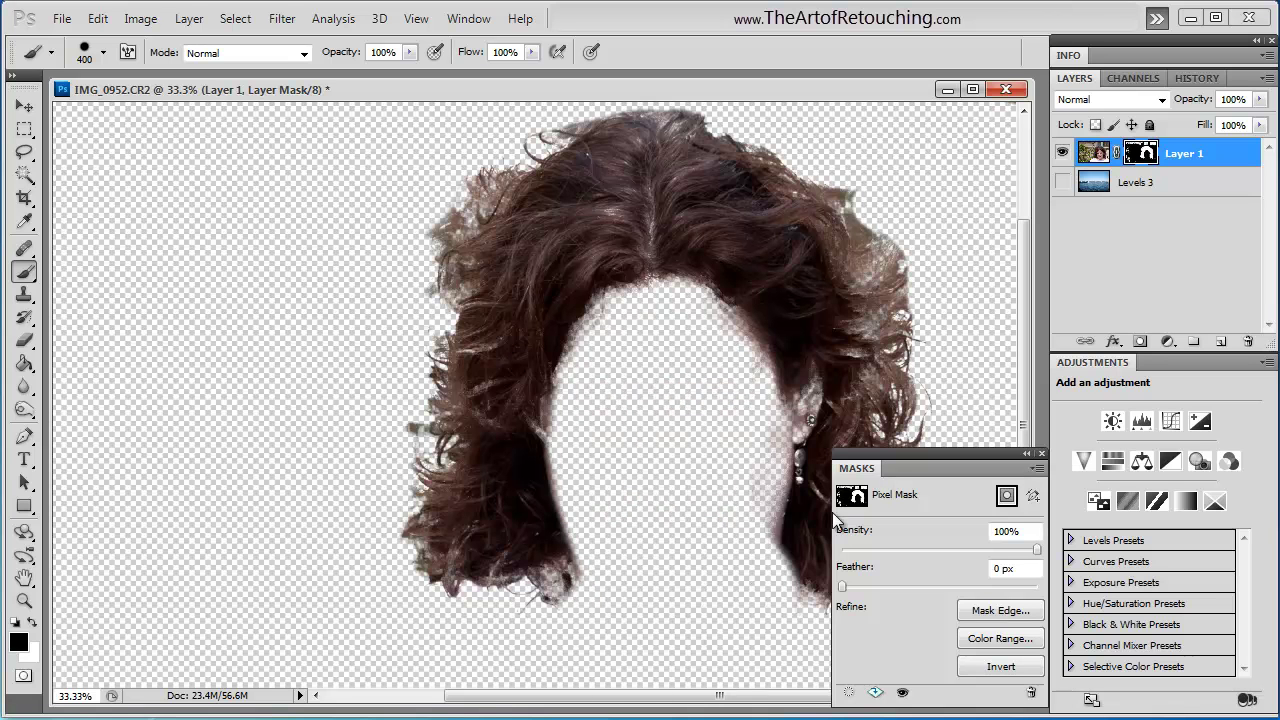
pyautogui.moveTo(917, 455)
pyautogui.mouseDown()
pyautogui.moveTo(924, 166)
pyautogui.moveTo(909, 166)
pyautogui.moveTo(936, 420)
pyautogui.moveTo(288, 450)
pyautogui.moveTo(141, 443)
pyautogui.moveTo(132, 430)
pyautogui.moveTo(142, 437)
pyautogui.mouseUp()
pyautogui.click(970, 572)
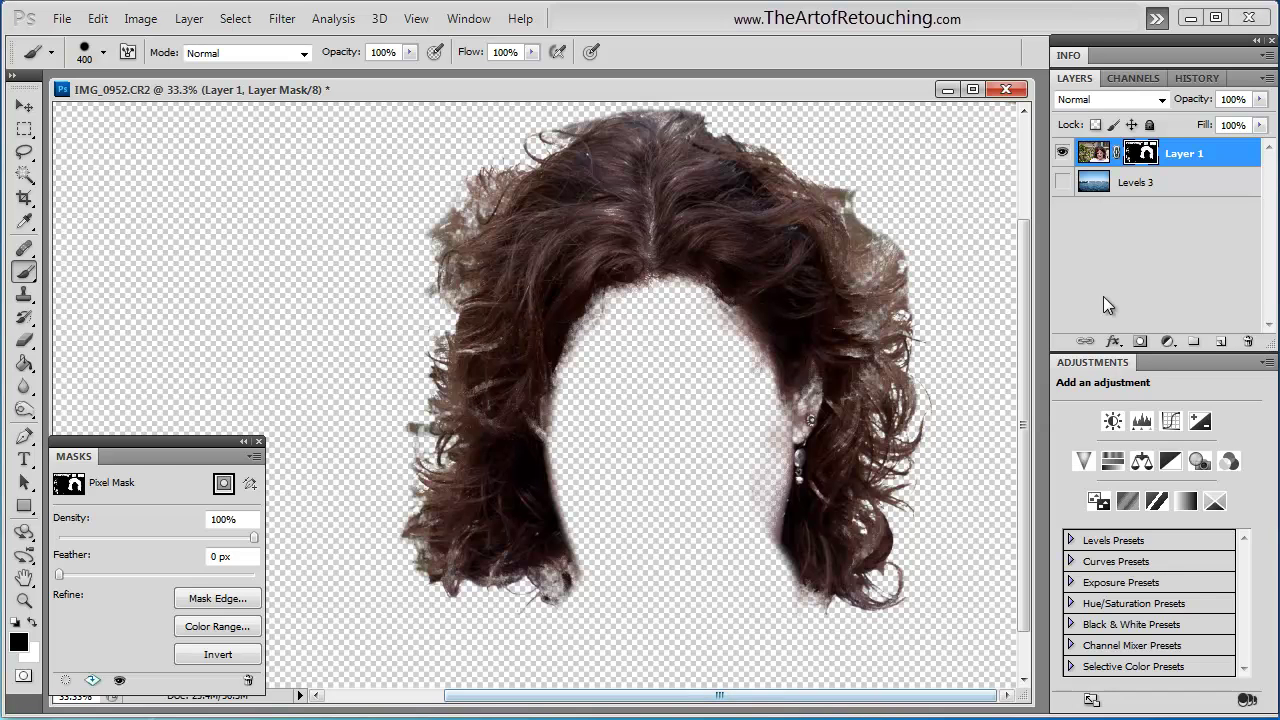
# Duplicate Layer 1 with its mask, invert the original's mask with Ctrl+I, and show Layer 1 copy
pyautogui.click(1161, 264)
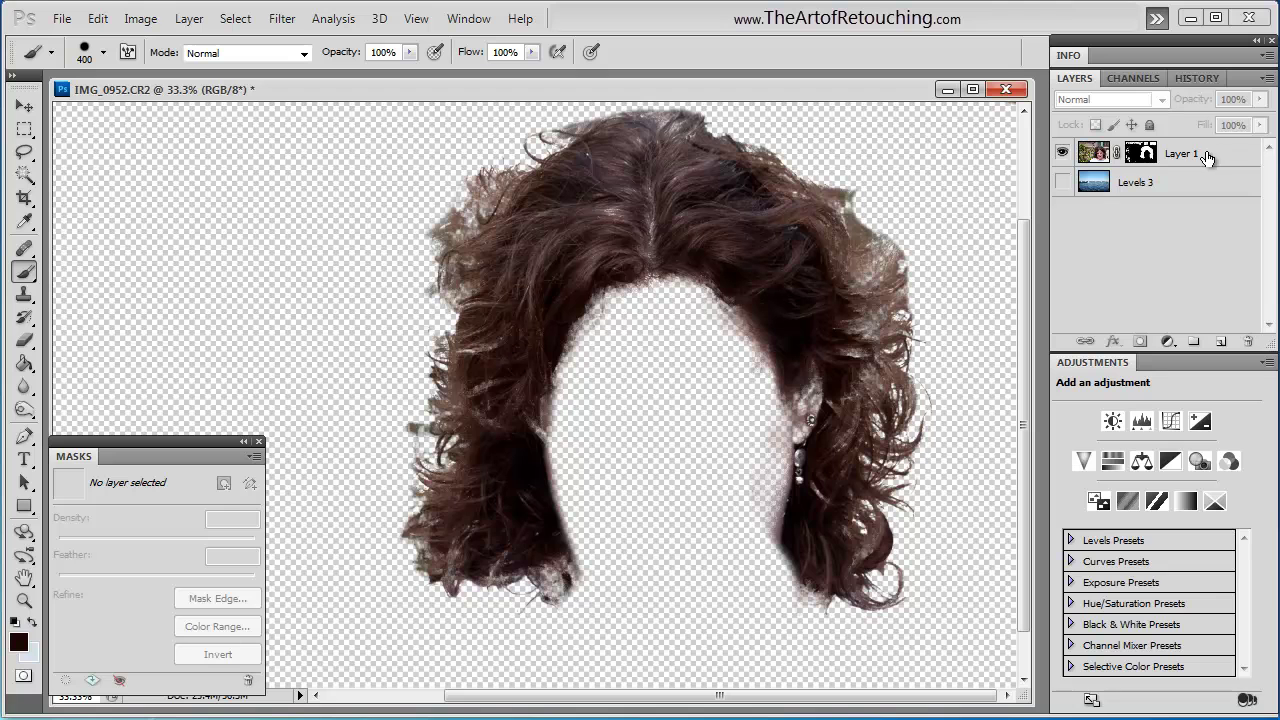
pyautogui.moveTo(1206, 155); pyautogui.dragTo(1221, 341)
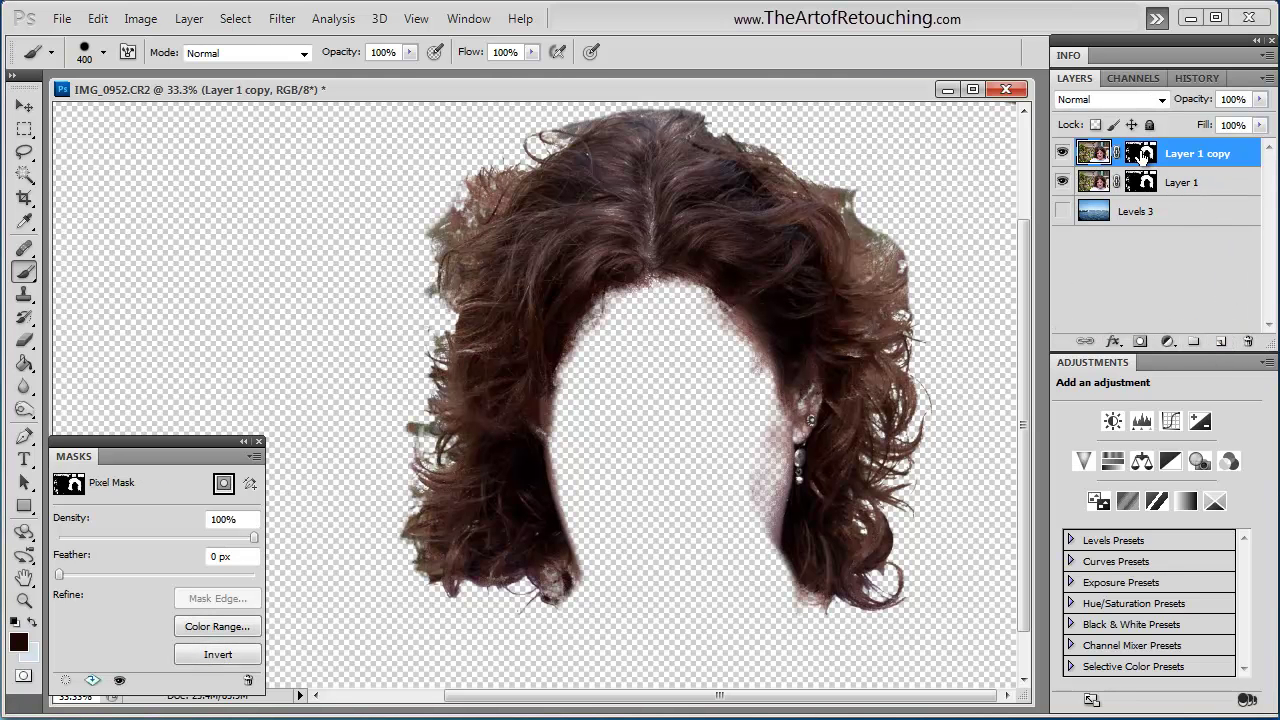
pyautogui.click(1062, 153)
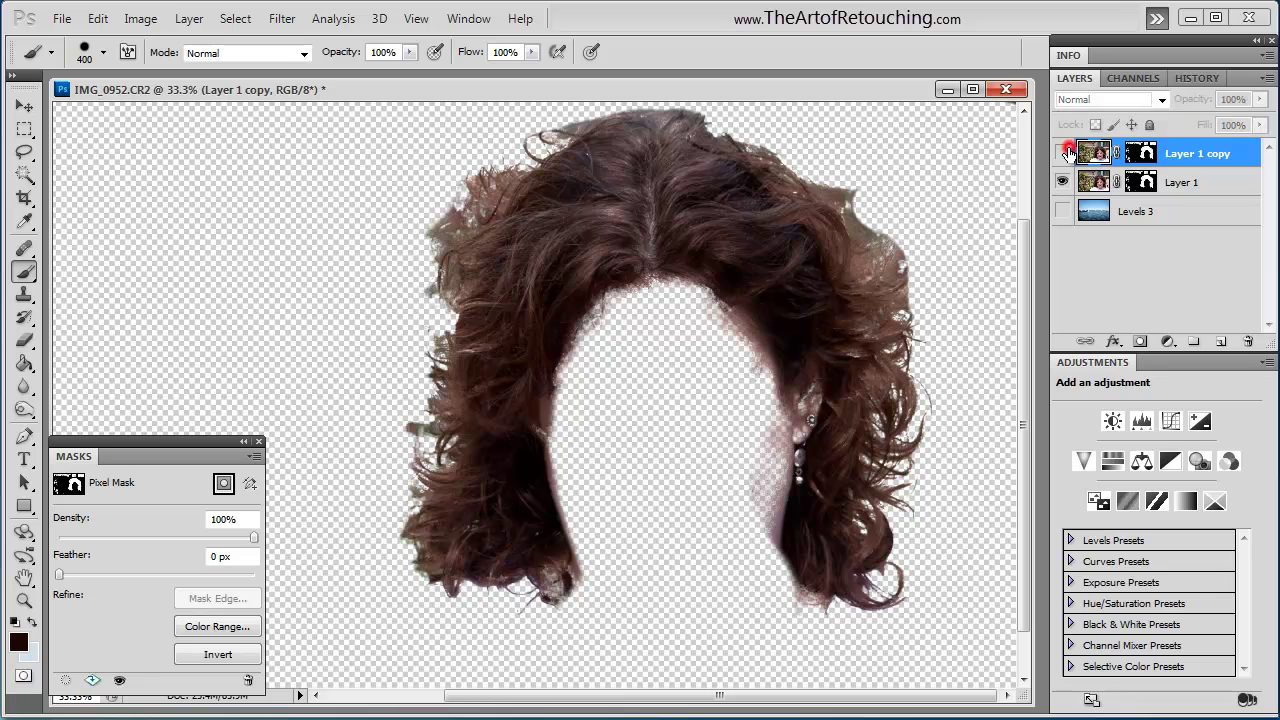
pyautogui.click(1142, 182)
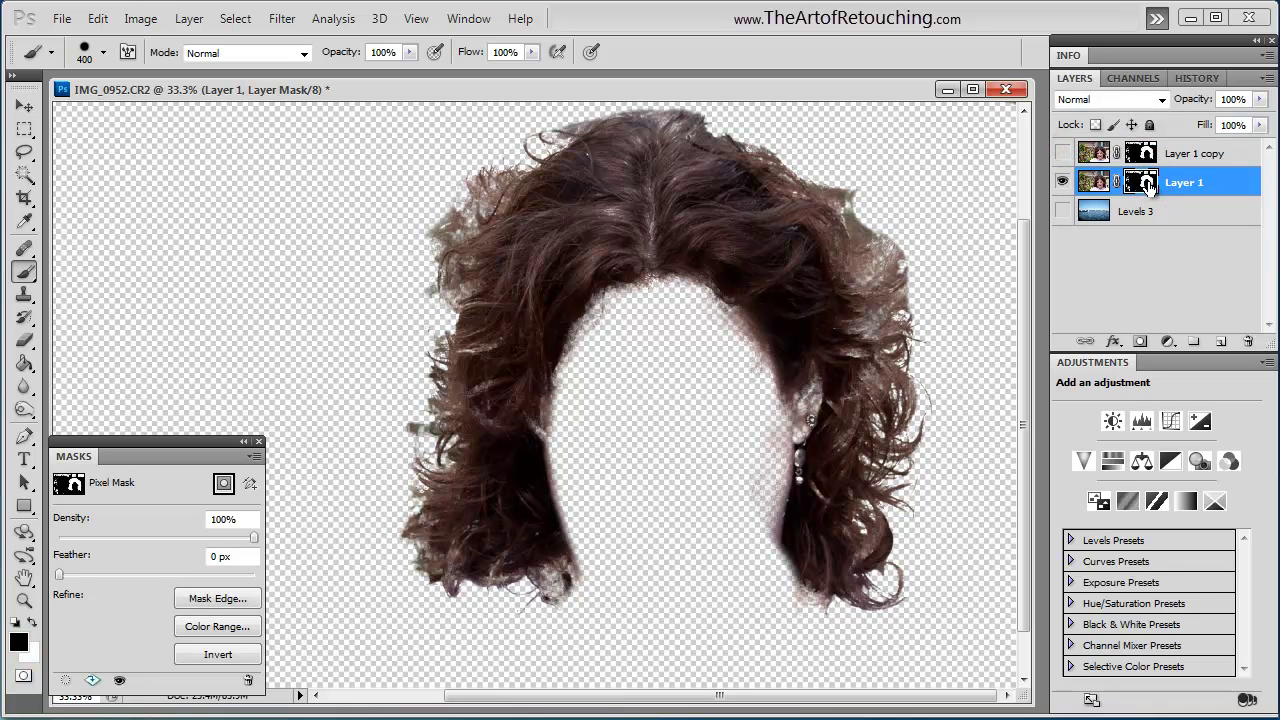
pyautogui.hotkey('ctrl', 'i')
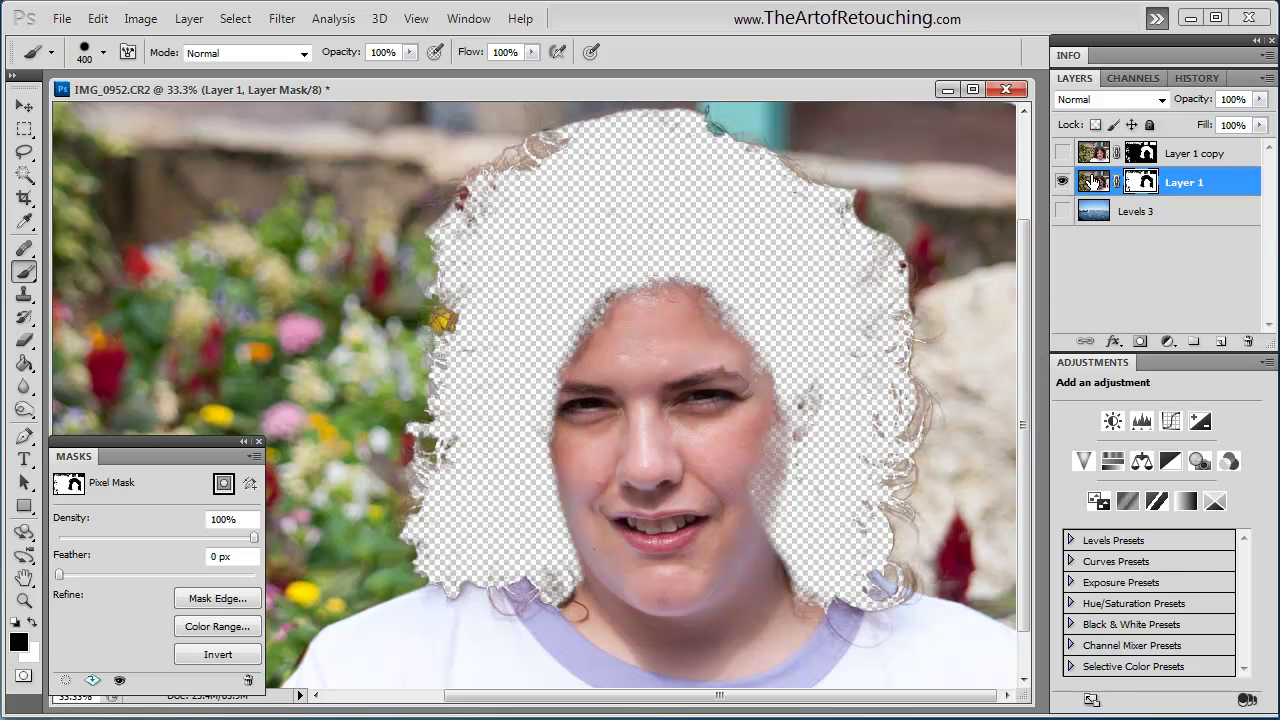
pyautogui.click(1062, 153)
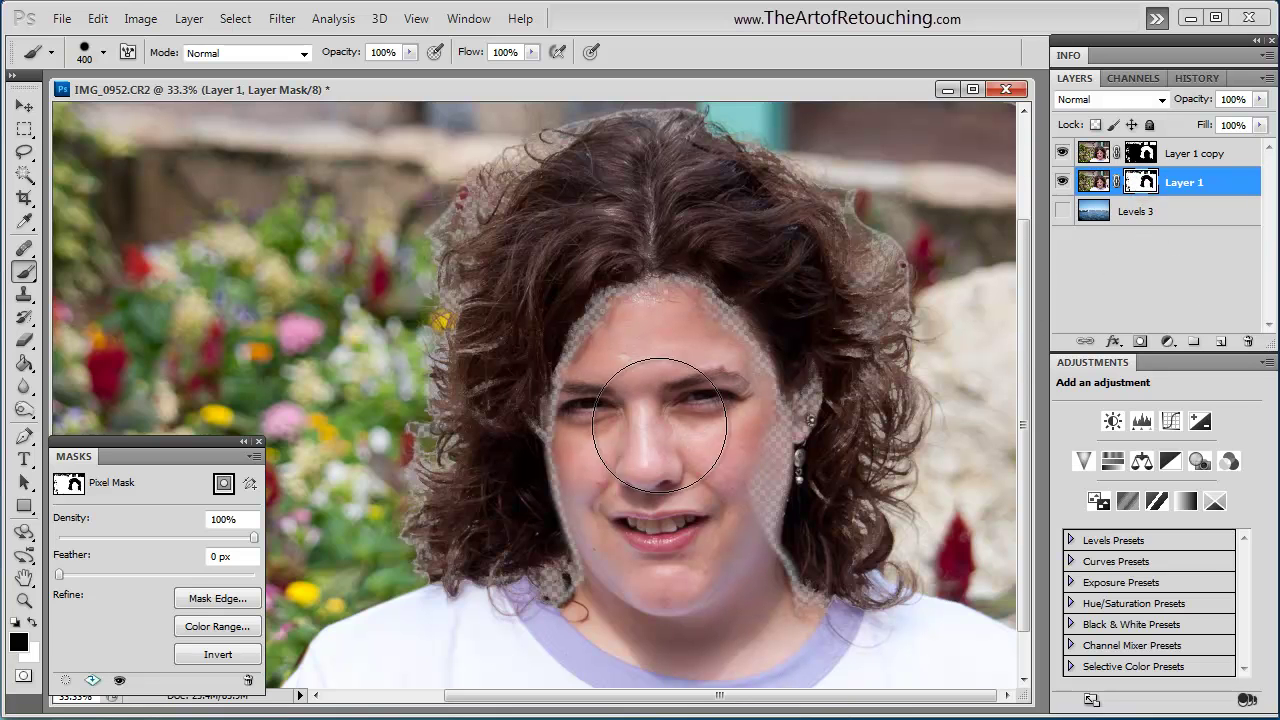
# Paint white on Layer 1's mask to restore the forehead and left face strip, then hide Levels 3
pyautogui.click(653, 305)
pyautogui.hotkey('ctrl', 'z')
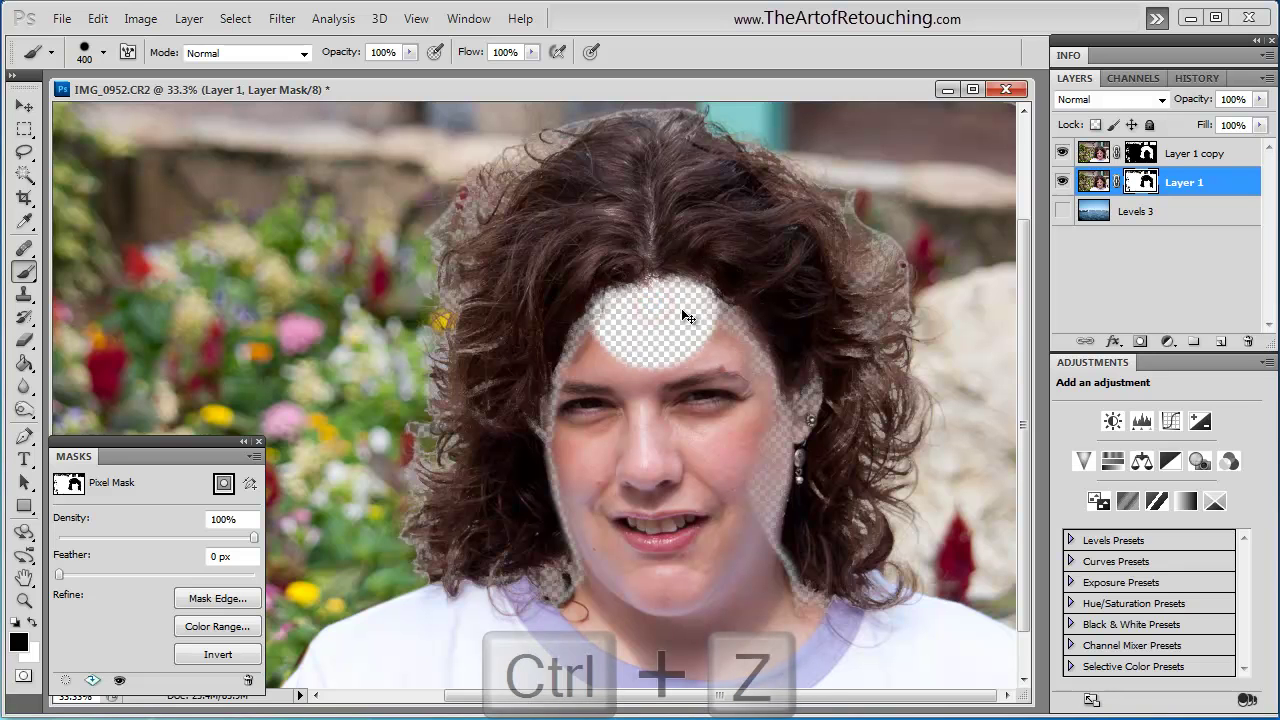
pyautogui.press('x')
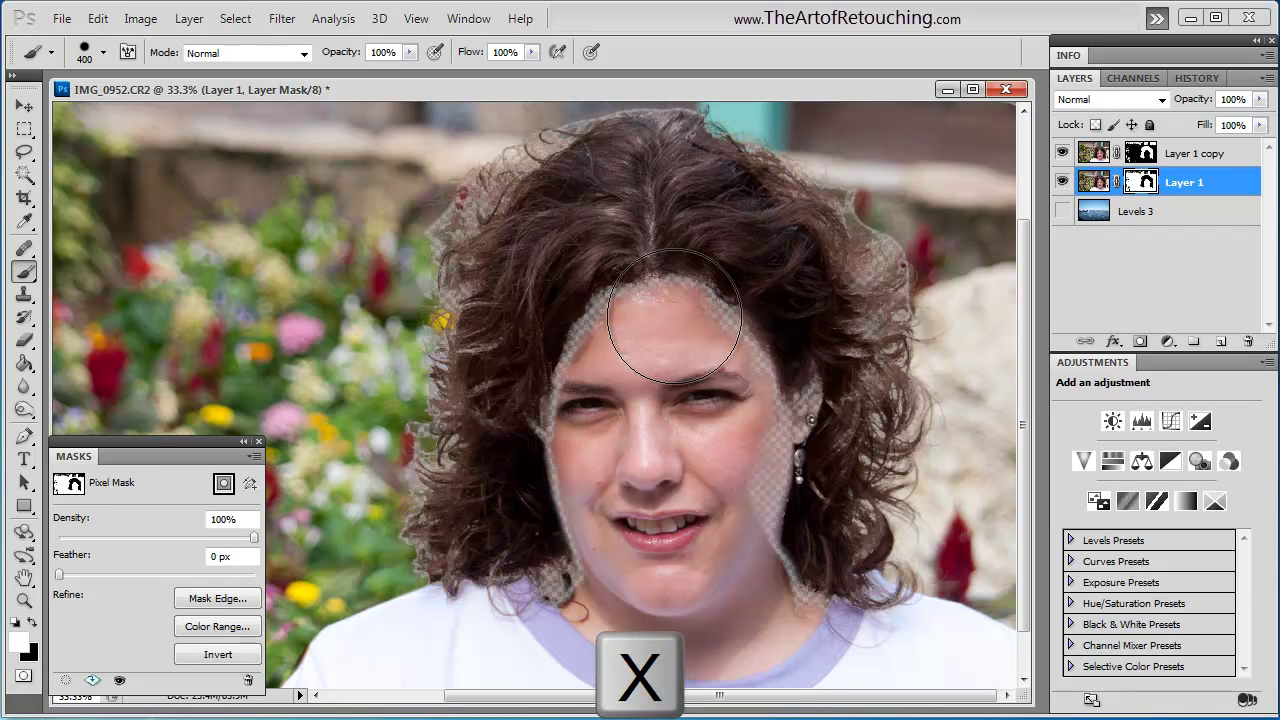
pyautogui.moveTo(680, 303)
pyautogui.mouseDown()
pyautogui.moveTo(724, 325)
pyautogui.moveTo(778, 404)
pyautogui.moveTo(752, 518)
pyautogui.moveTo(755, 599)
pyautogui.moveTo(791, 643)
pyautogui.mouseUp()
pyautogui.moveTo(657, 680)
pyautogui.mouseDown()
pyautogui.moveTo(514, 614)
pyautogui.moveTo(530, 470)
pyautogui.moveTo(631, 300)
pyautogui.mouseUp()
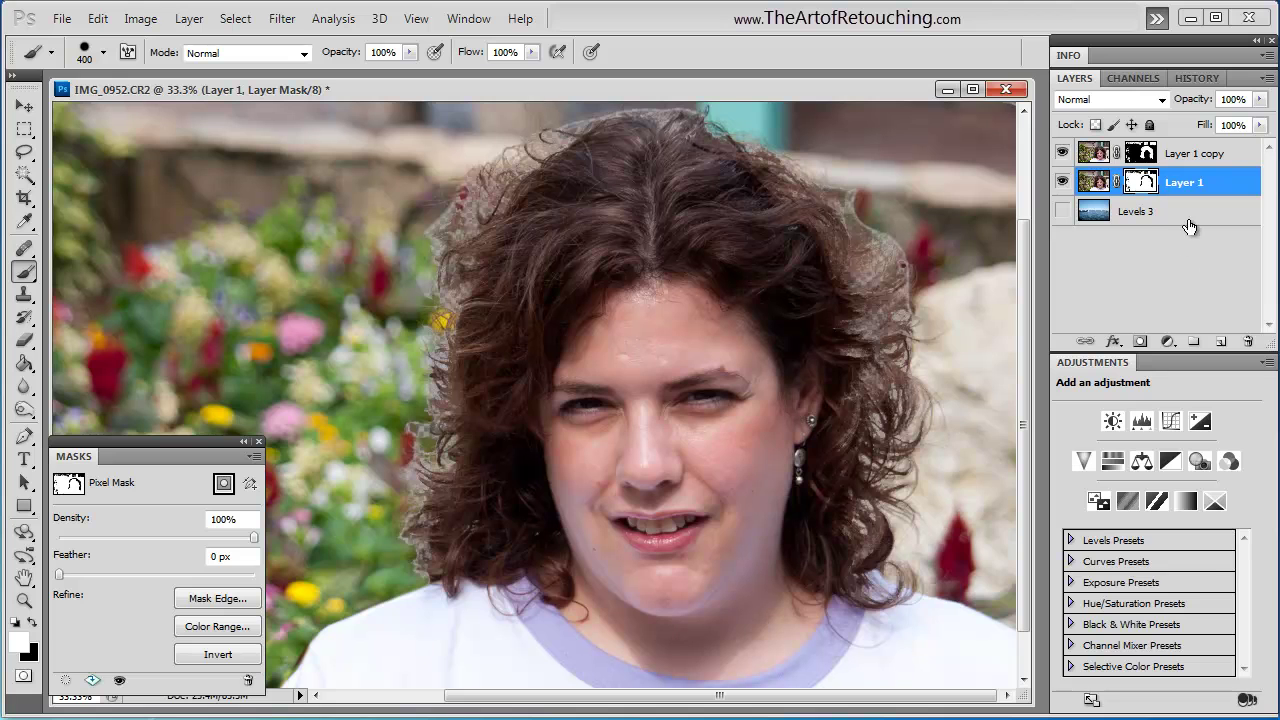
pyautogui.click(1062, 212)
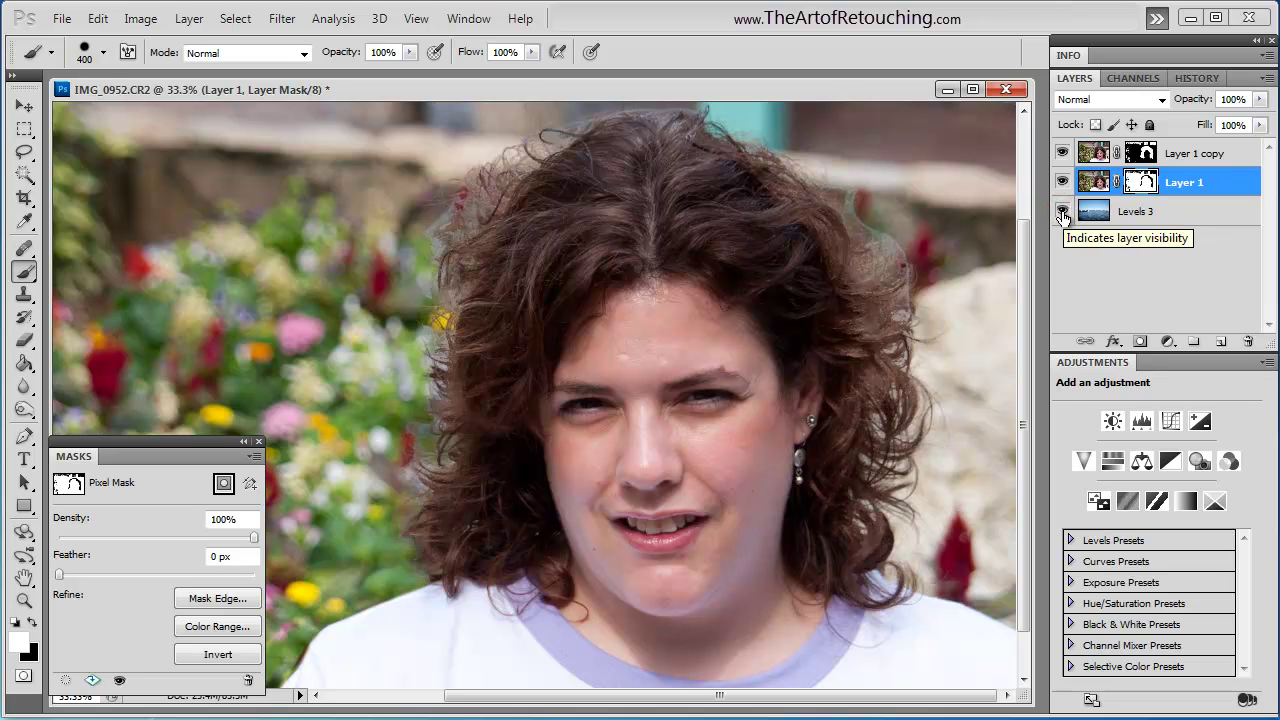
pyautogui.click(1062, 212)
# Hide Layer 1 copy and paint black over the stone and flower background on Layer 1's mask
pyautogui.click(1063, 154)
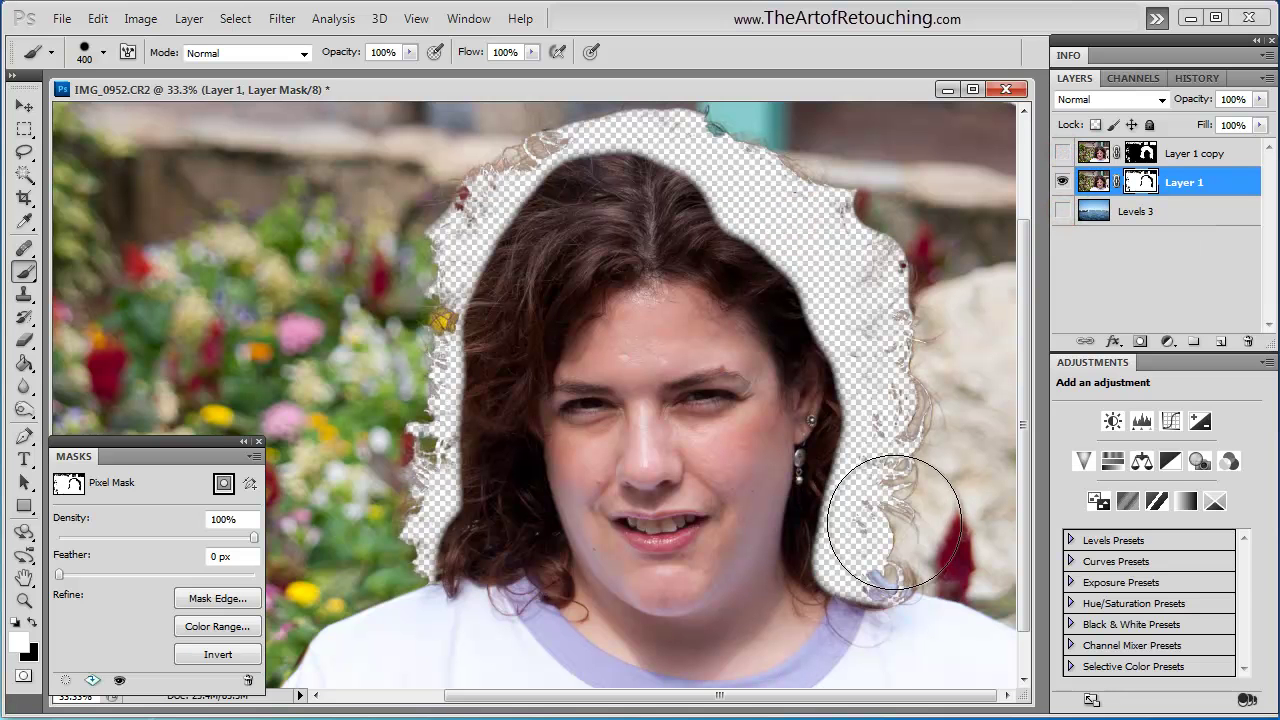
pyautogui.hotkey('ctrl', 'z')
pyautogui.press('x')
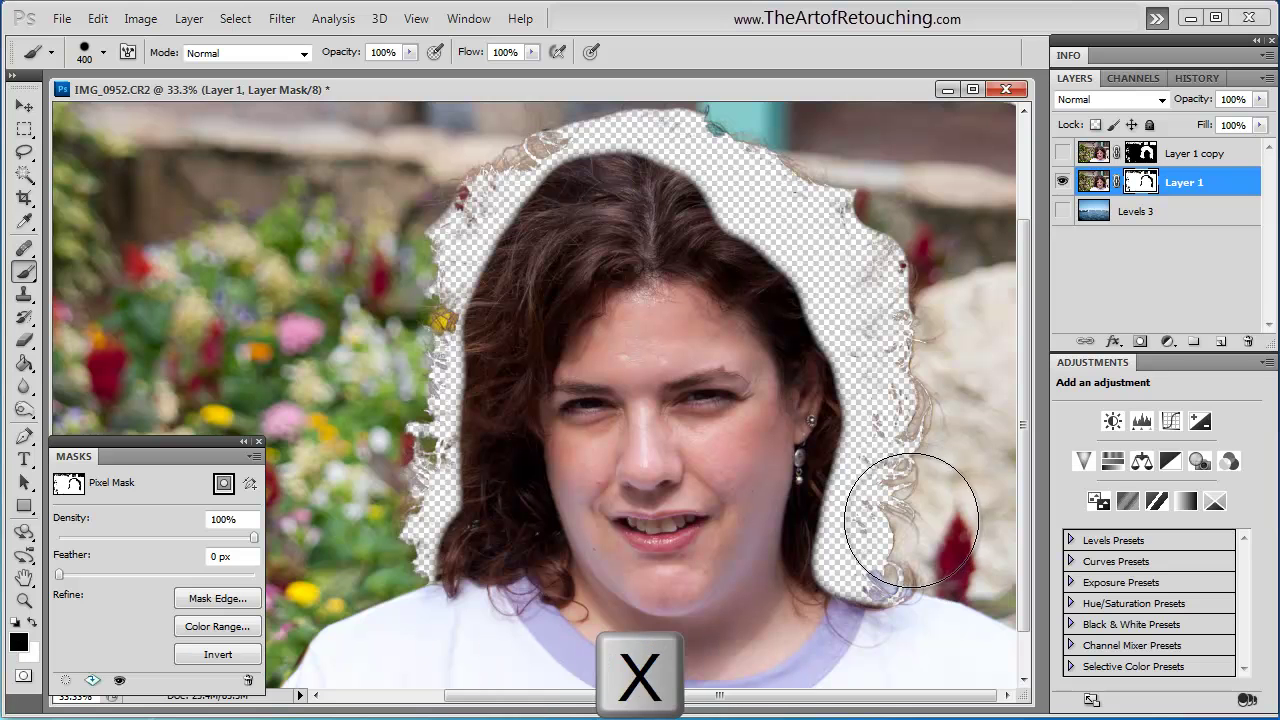
pyautogui.moveTo(906, 519)
pyautogui.mouseDown()
pyautogui.moveTo(1037, 565)
pyautogui.moveTo(902, 422)
pyautogui.moveTo(896, 292)
pyautogui.moveTo(857, 200)
pyautogui.moveTo(750, 112)
pyautogui.moveTo(919, 213)
pyautogui.moveTo(1001, 434)
pyautogui.moveTo(981, 168)
pyautogui.moveTo(887, 110)
pyautogui.moveTo(571, 83)
pyautogui.moveTo(428, 178)
pyautogui.moveTo(390, 305)
pyautogui.mouseUp()
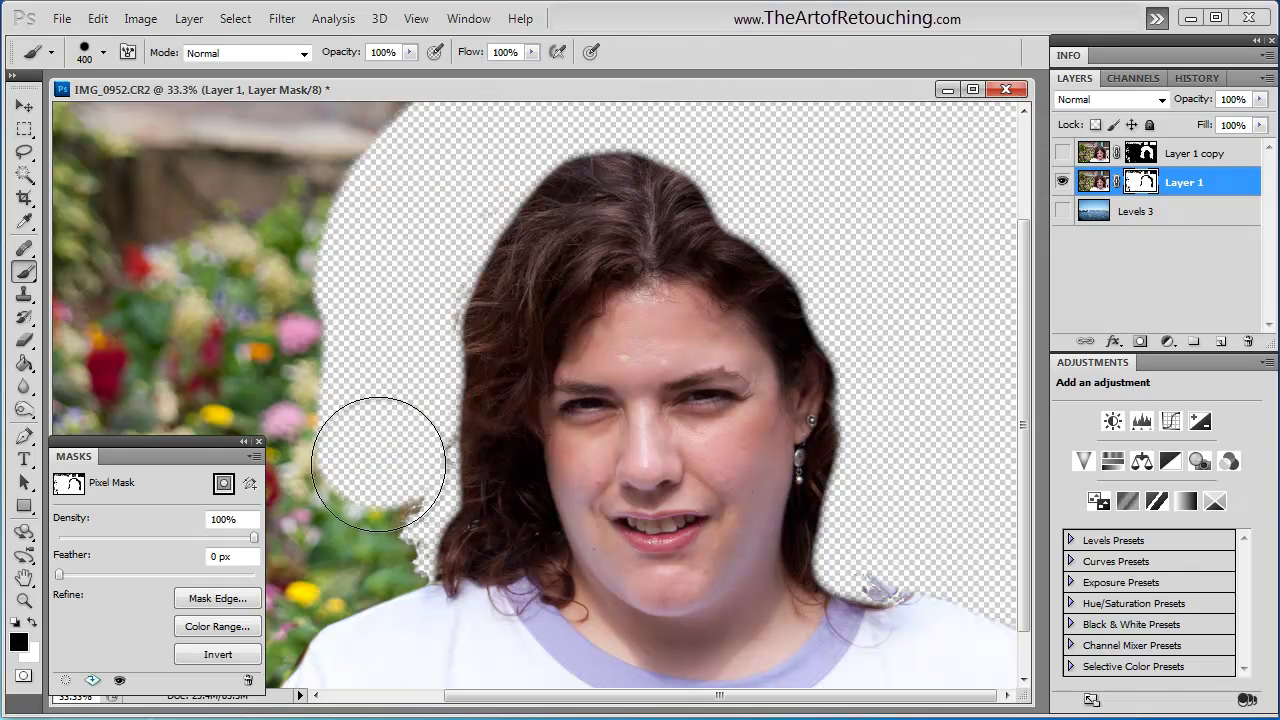
pyautogui.moveTo(378, 462)
pyautogui.mouseDown()
pyautogui.moveTo(386, 471)
pyautogui.moveTo(377, 337)
pyautogui.mouseUp()
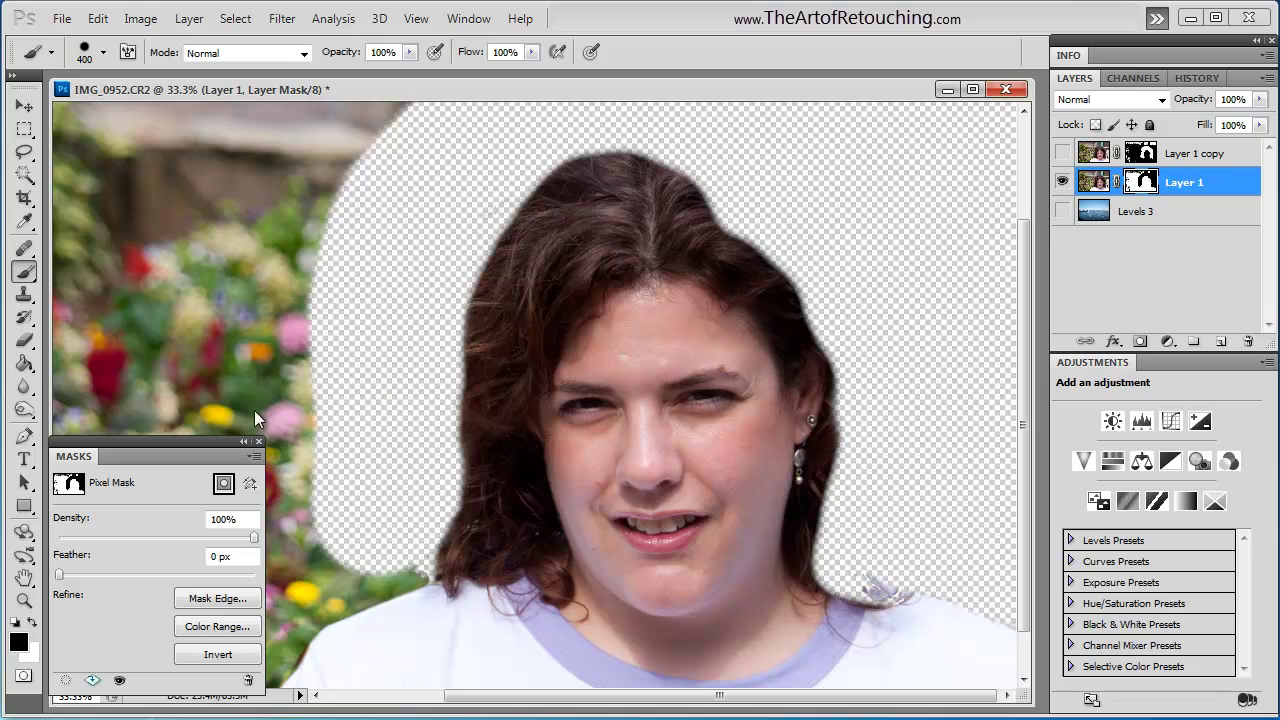
pyautogui.moveTo(162, 437); pyautogui.dragTo(854, 409)
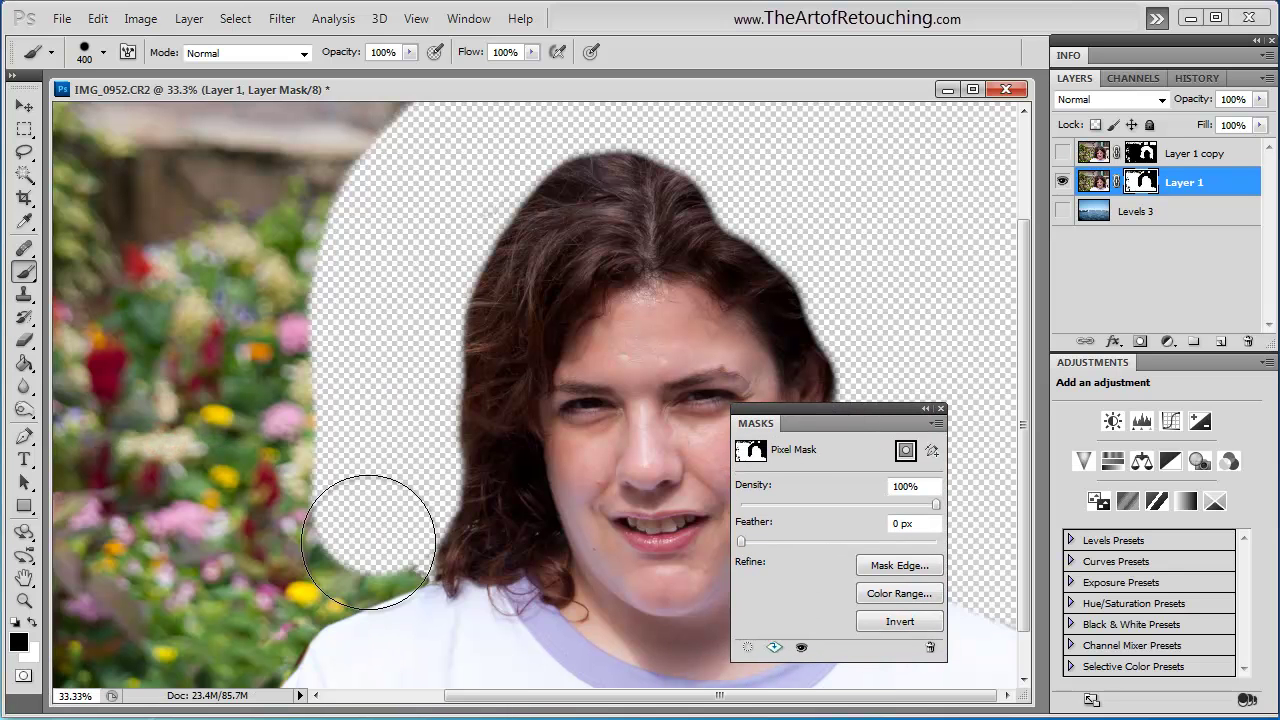
pyautogui.moveTo(371, 514)
pyautogui.mouseDown()
pyautogui.moveTo(330, 534)
pyautogui.moveTo(212, 621)
pyautogui.moveTo(78, 678)
pyautogui.moveTo(52, 566)
pyautogui.moveTo(56, 222)
pyautogui.moveTo(95, 86)
pyautogui.moveTo(355, 107)
pyautogui.moveTo(378, 161)
pyautogui.moveTo(222, 646)
pyautogui.moveTo(132, 570)
pyautogui.moveTo(149, 312)
pyautogui.moveTo(250, 130)
pyautogui.moveTo(263, 177)
pyautogui.moveTo(186, 623)
pyautogui.mouseUp()
# Use a smaller brush on the green patches and dark stroke at the hair and shirt edges, then show Layer 1 copy
pyautogui.press('[')
pyautogui.press('[')
pyautogui.press('[')
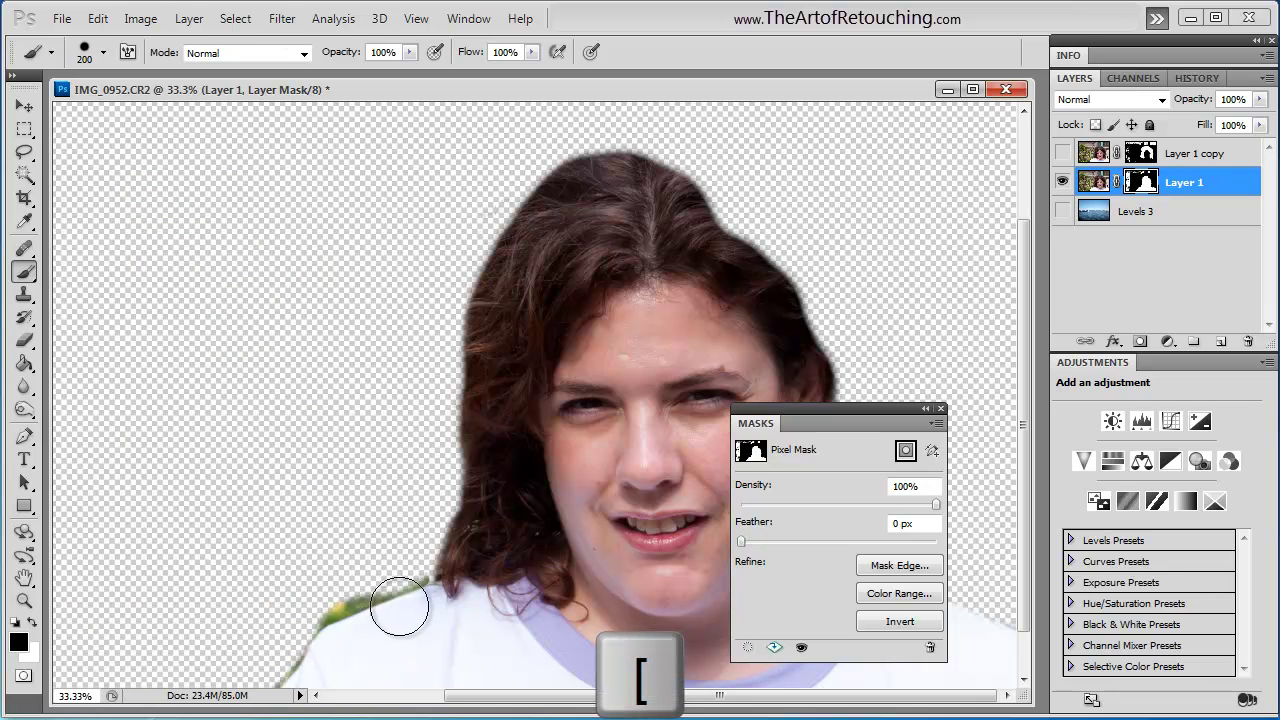
pyautogui.press('[')
pyautogui.press('[')
pyautogui.press('[')
pyautogui.press('[')
pyautogui.press('[')
pyautogui.click(420, 574)
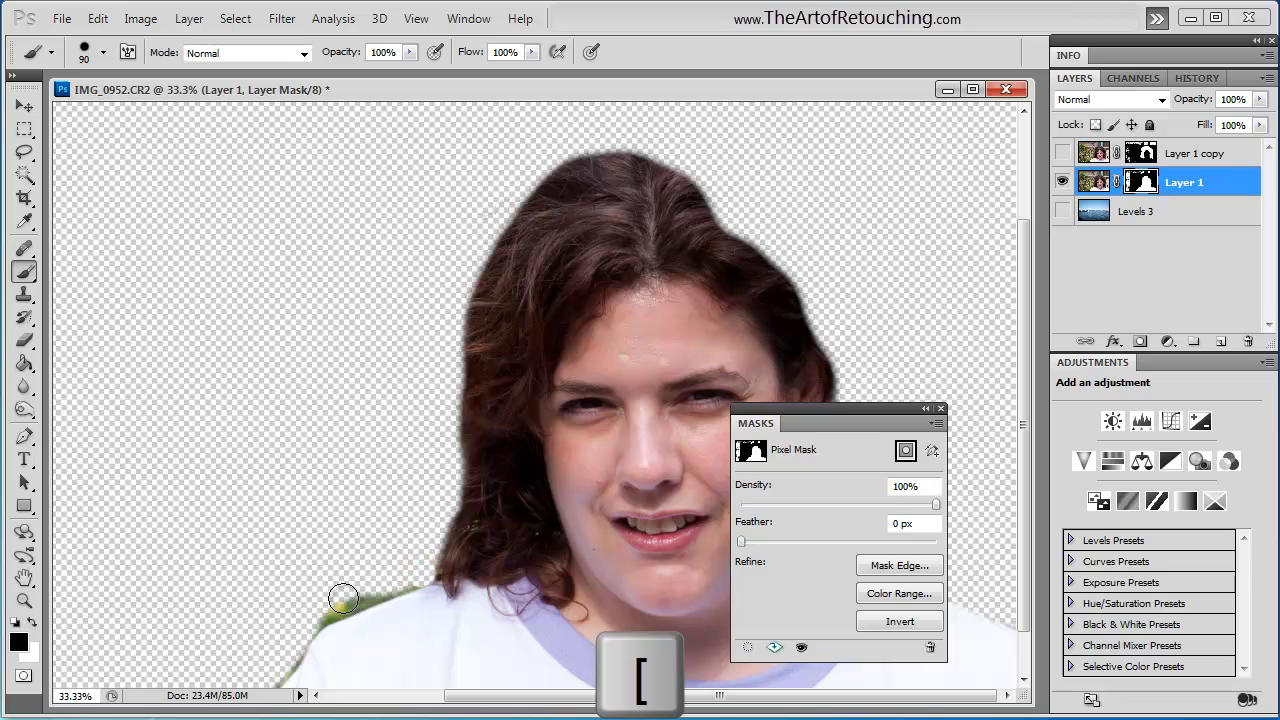
pyautogui.moveTo(343, 598)
pyautogui.mouseDown()
pyautogui.moveTo(303, 623)
pyautogui.moveTo(286, 651)
pyautogui.mouseUp()
pyautogui.click(306, 620)
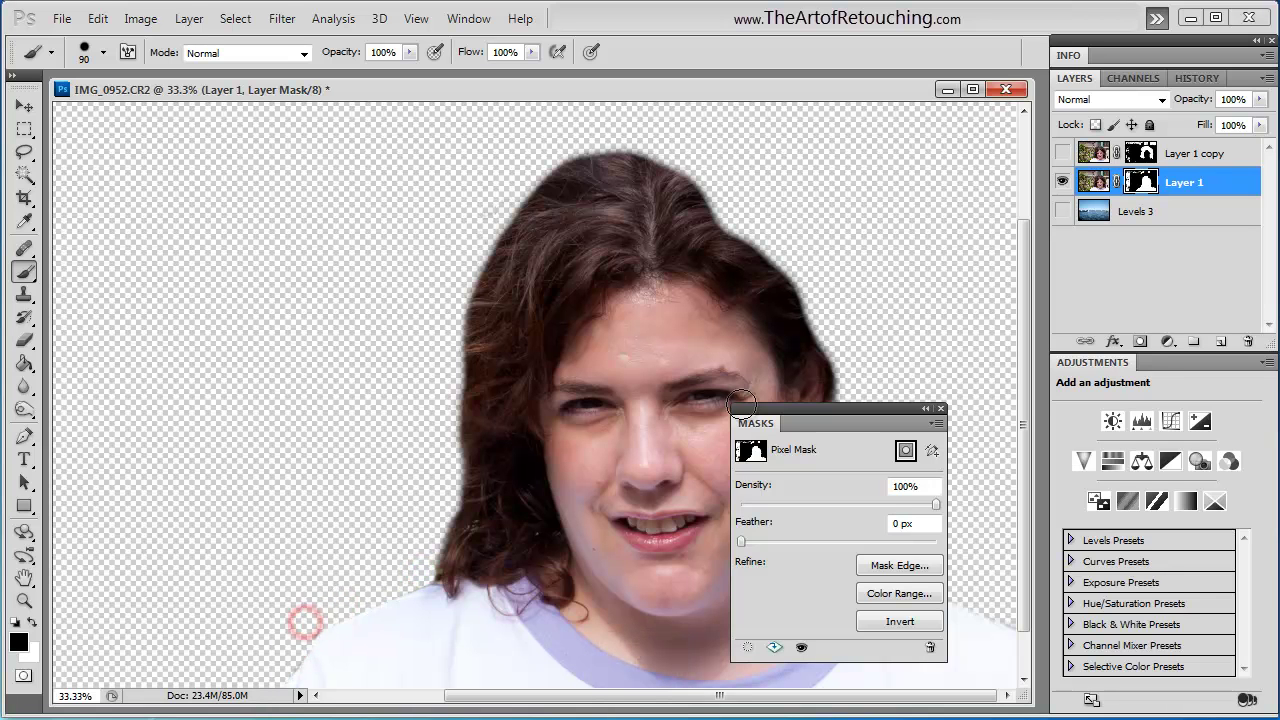
pyautogui.click(1063, 155)
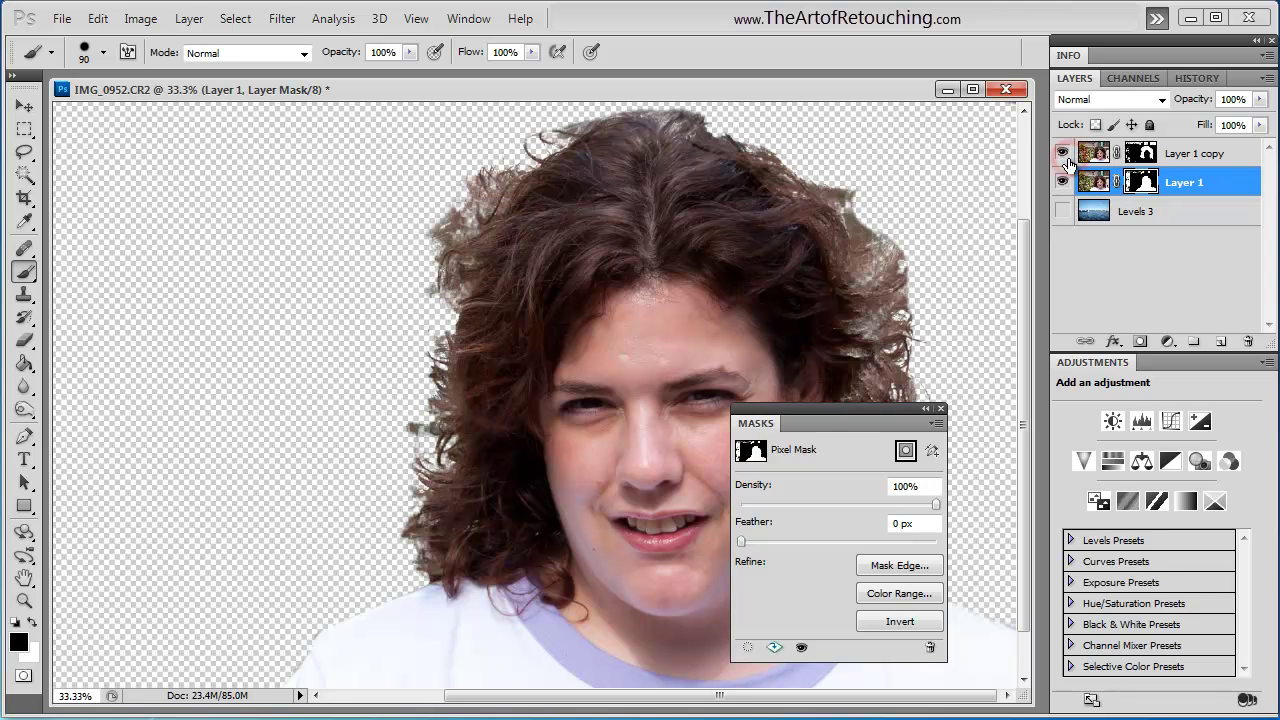
pyautogui.moveTo(803, 420); pyautogui.dragTo(373, 446)
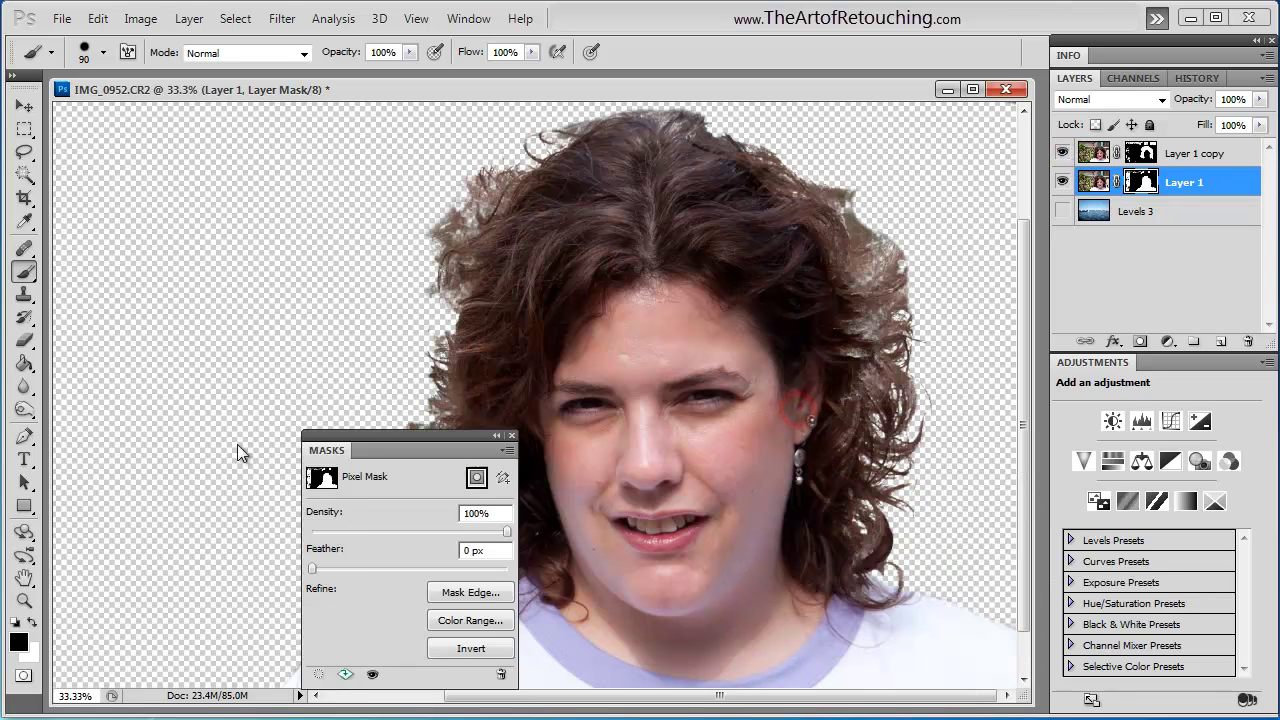
# Compare the hair edges by toggling Layer 1 and Layer 1 copy, then show the Levels 3 harbour
pyautogui.moveTo(237, 445); pyautogui.dragTo(123, 443)
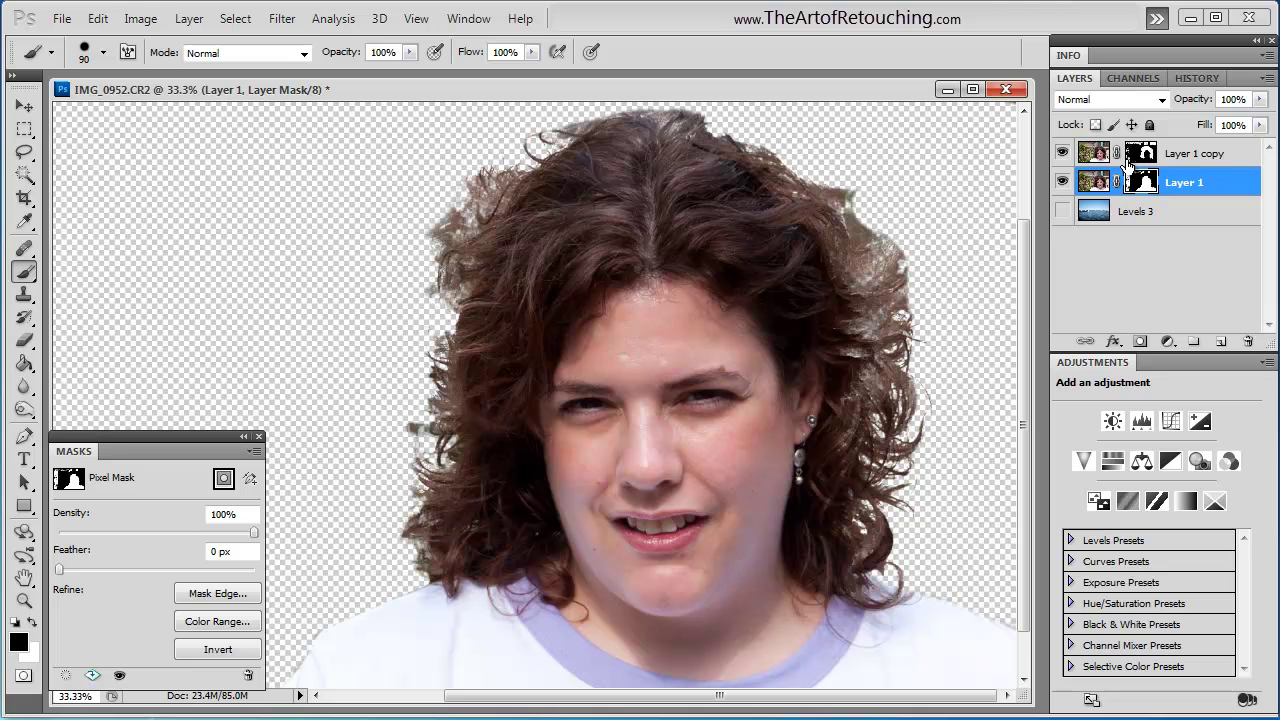
pyautogui.click(1062, 181)
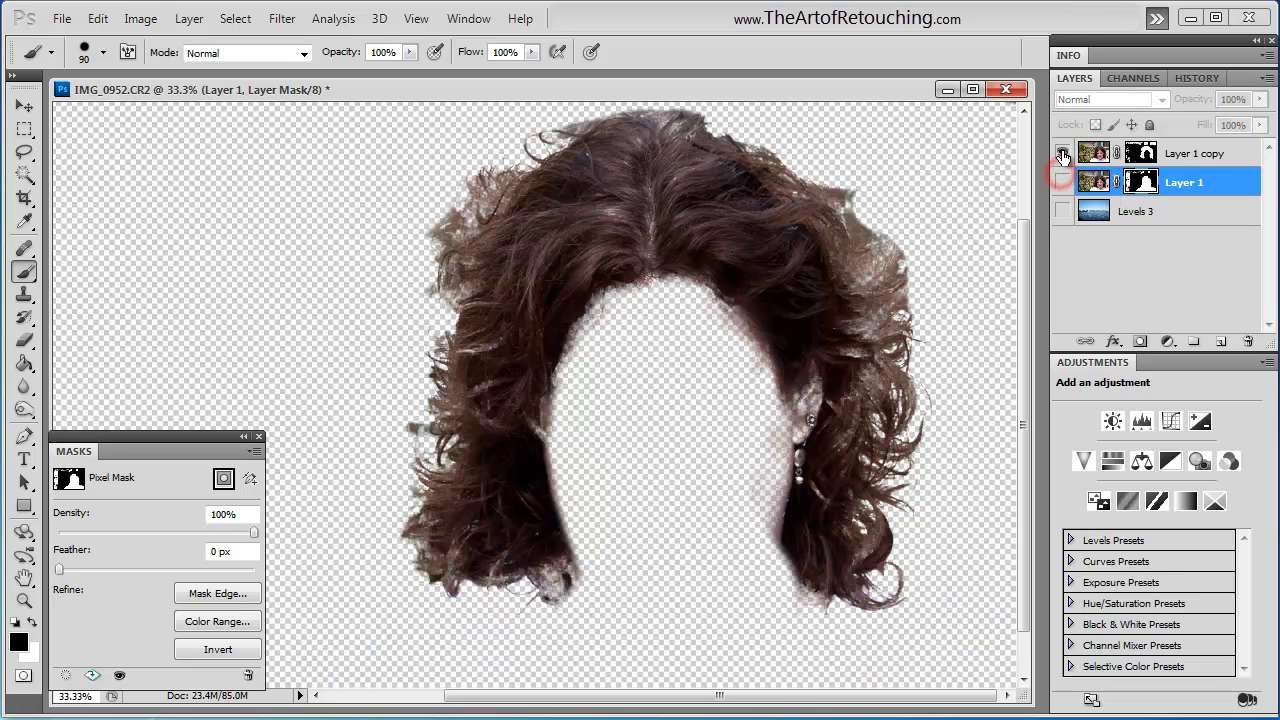
pyautogui.click(1062, 181)
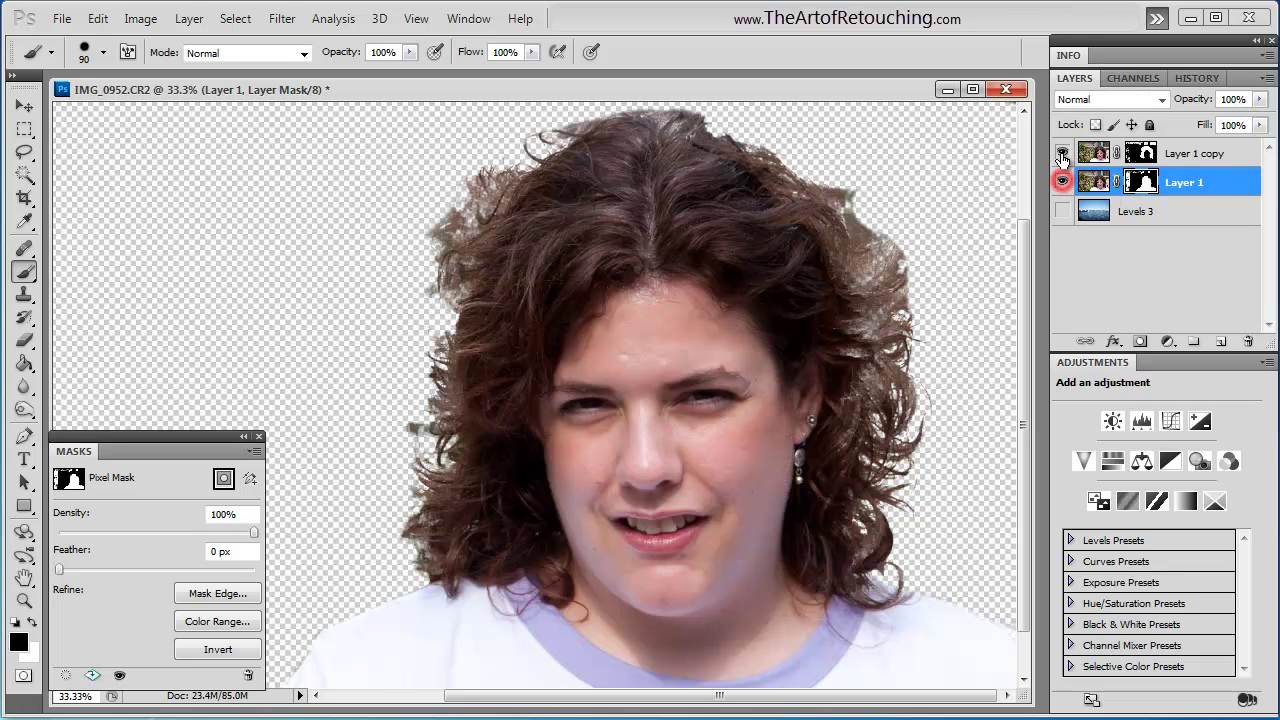
pyautogui.click(1062, 155)
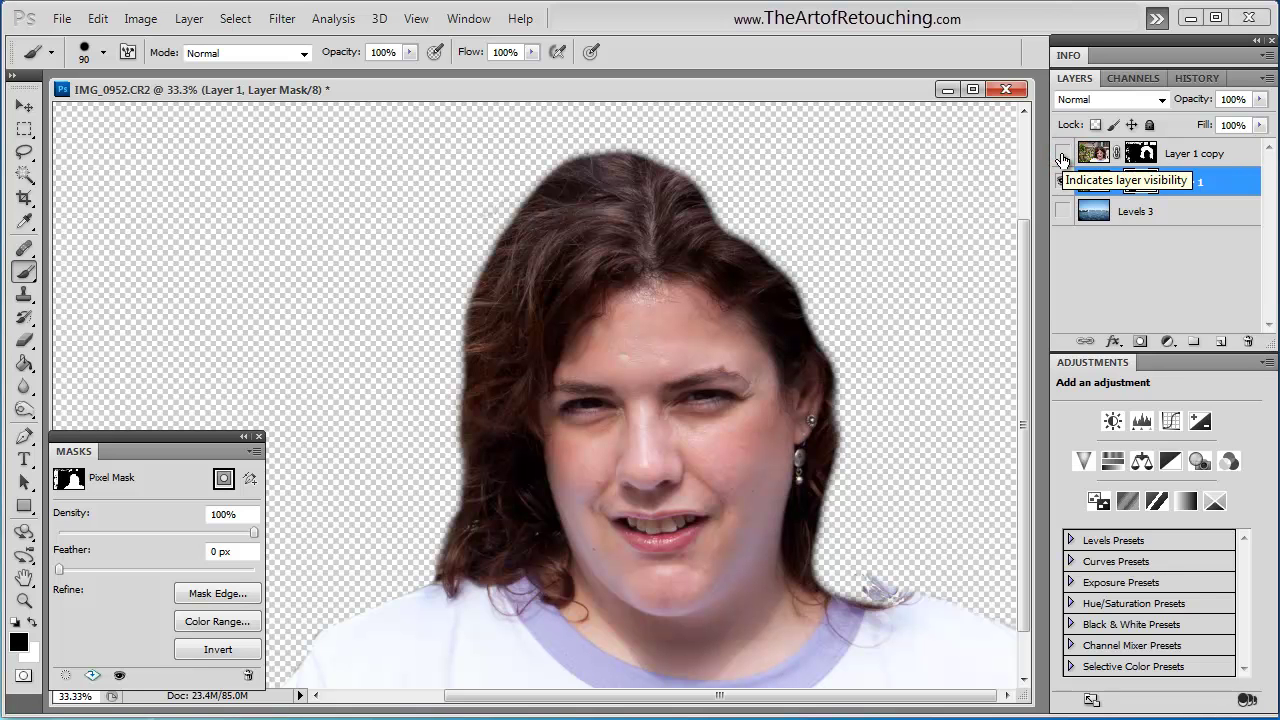
pyautogui.click(1062, 154)
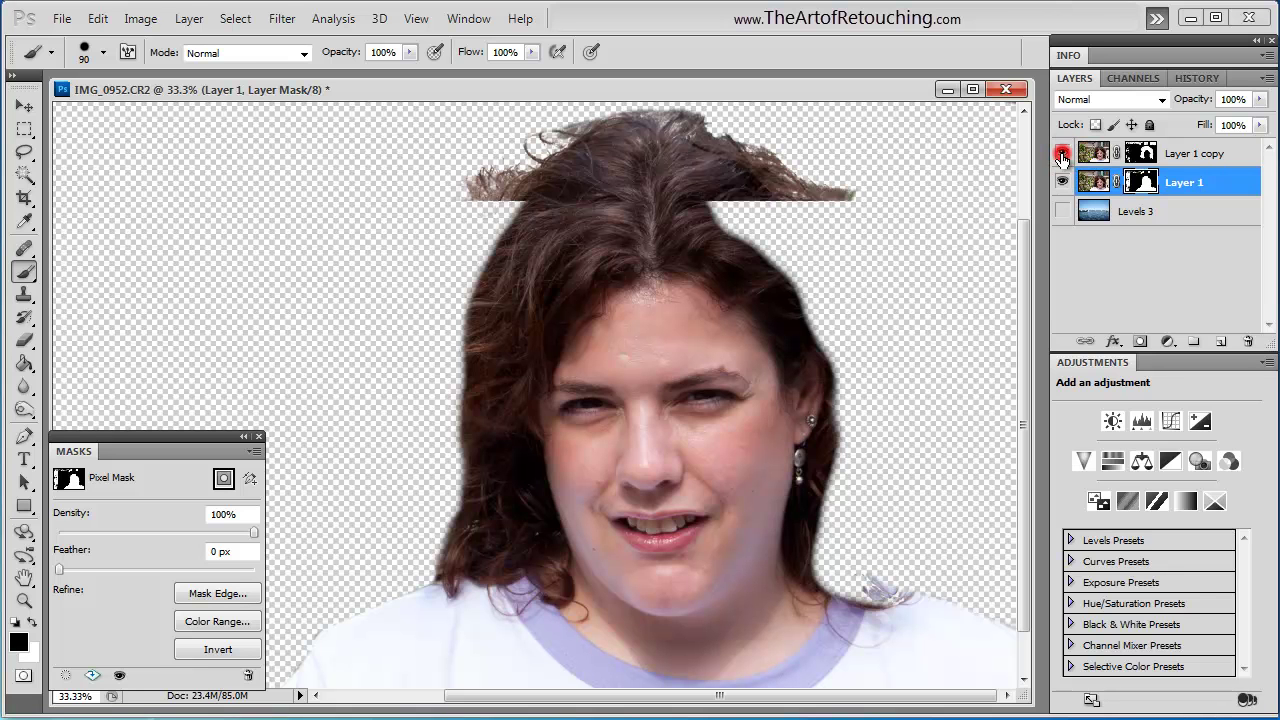
pyautogui.click(1061, 211)
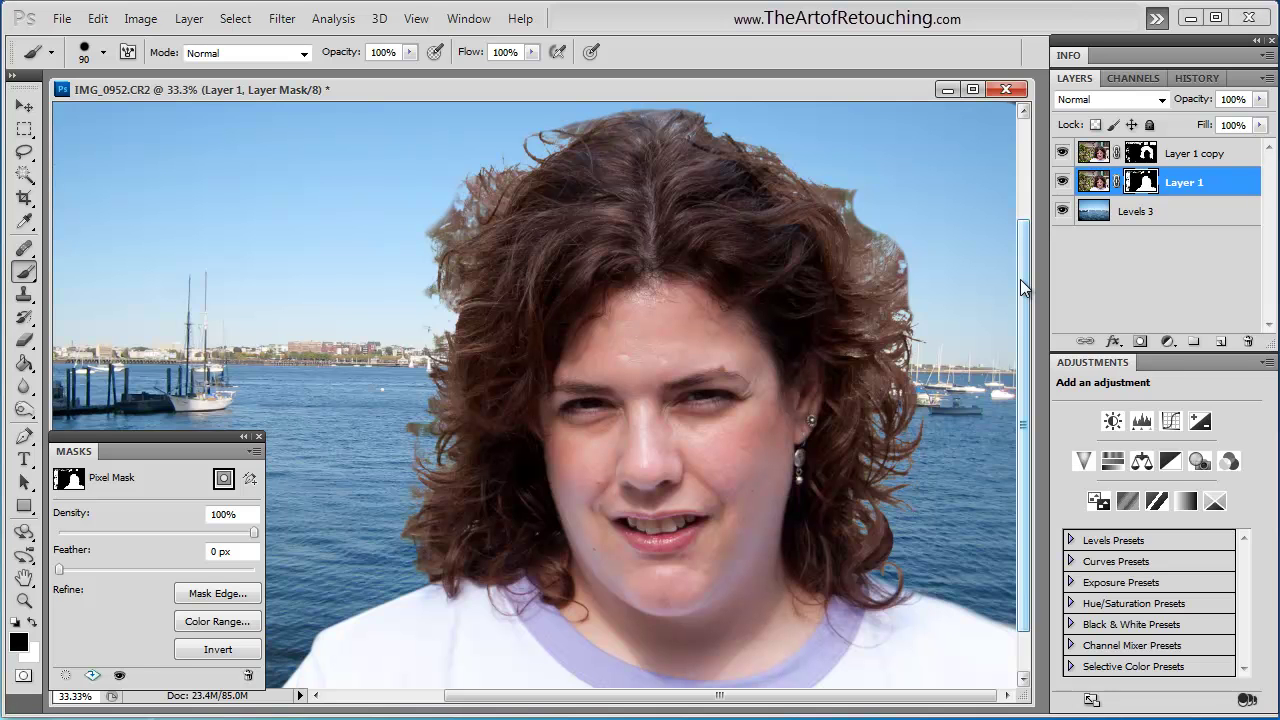
# Hide both woman layers and make Levels 3 the active layer
pyautogui.click(1063, 155)
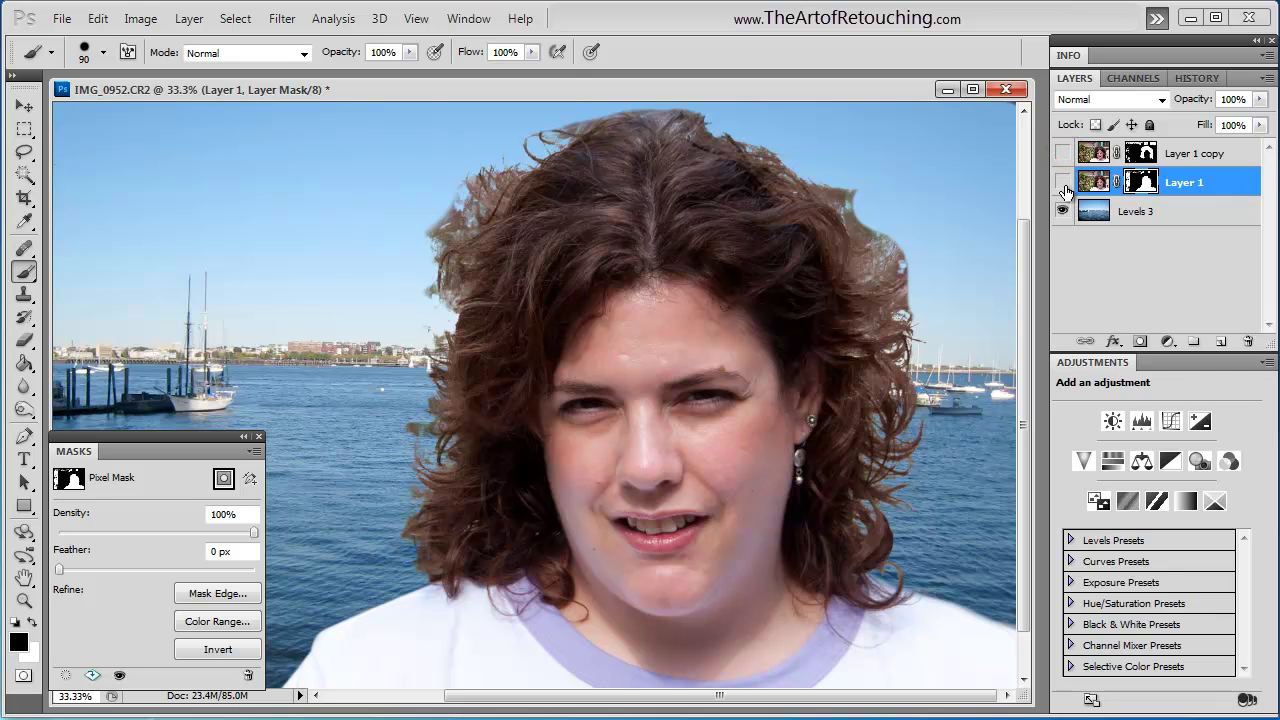
pyautogui.click(1063, 182)
pyautogui.click(1155, 216)
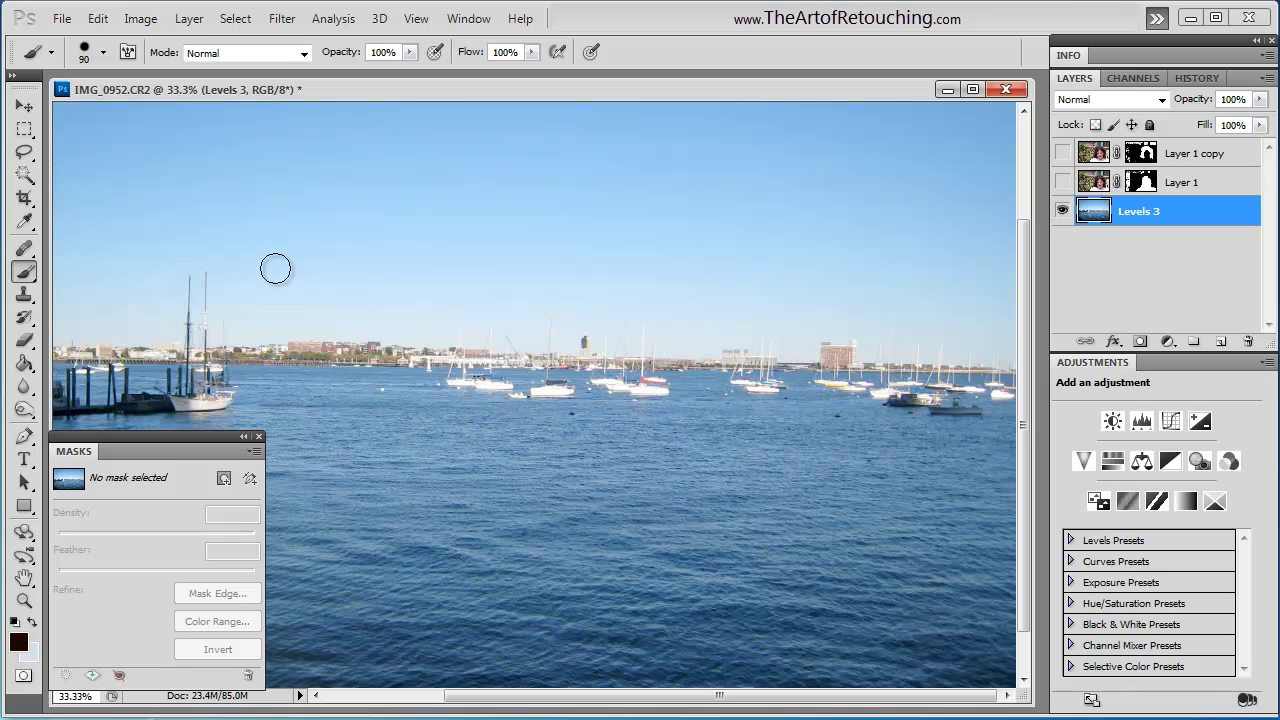
# Select the sky with the Magic Wand and open Refine Edge on it
pyautogui.click(26, 176)
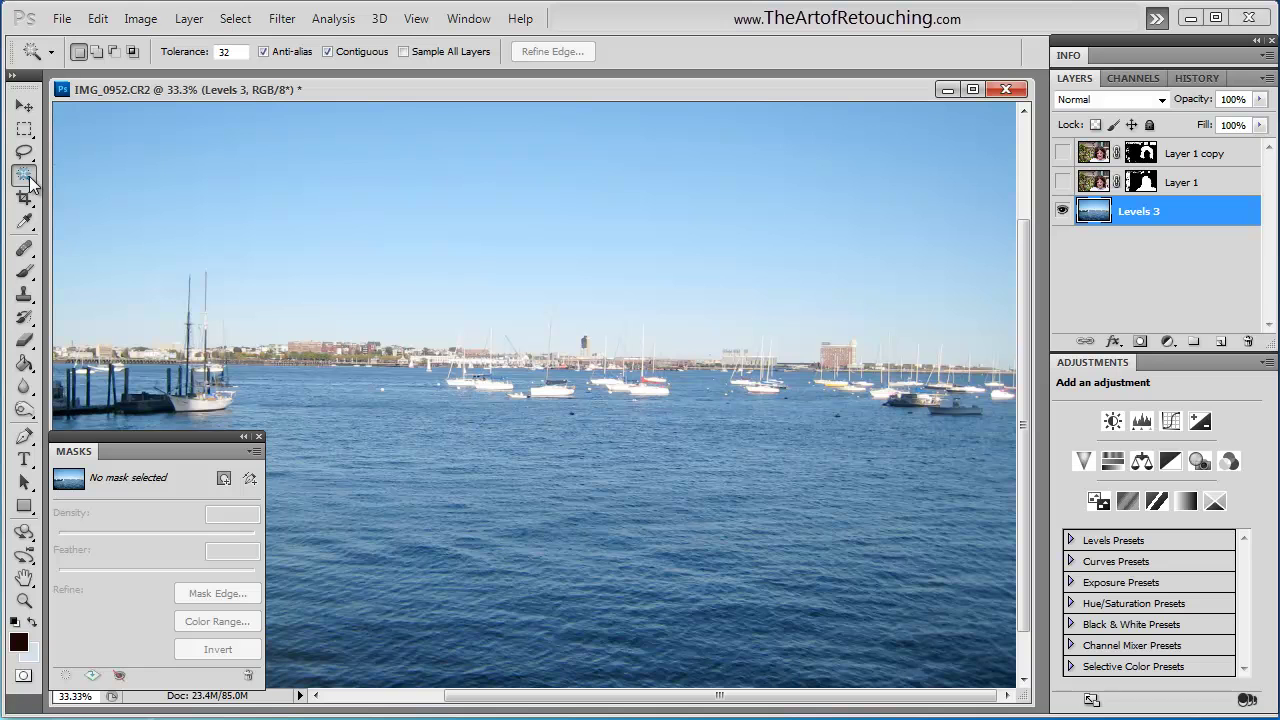
pyautogui.click(398, 192)
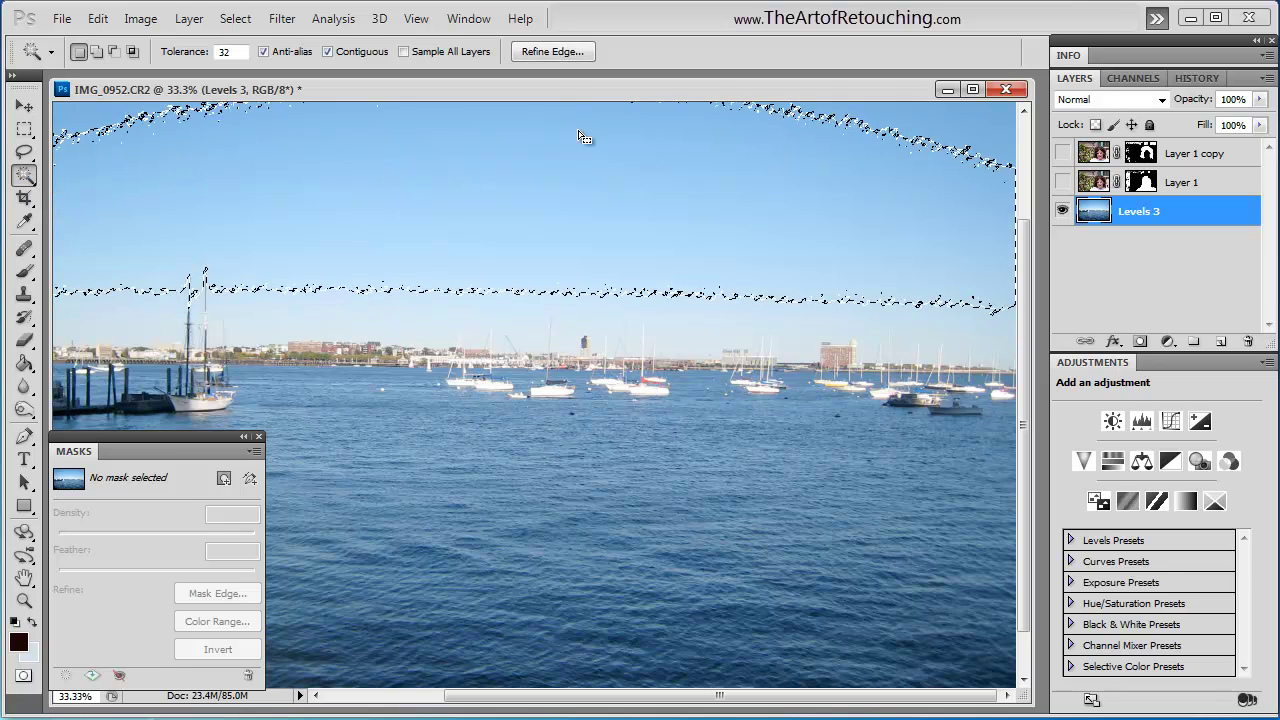
pyautogui.click(595, 58)
pyautogui.moveTo(1085, 112); pyautogui.dragTo(617, 142)
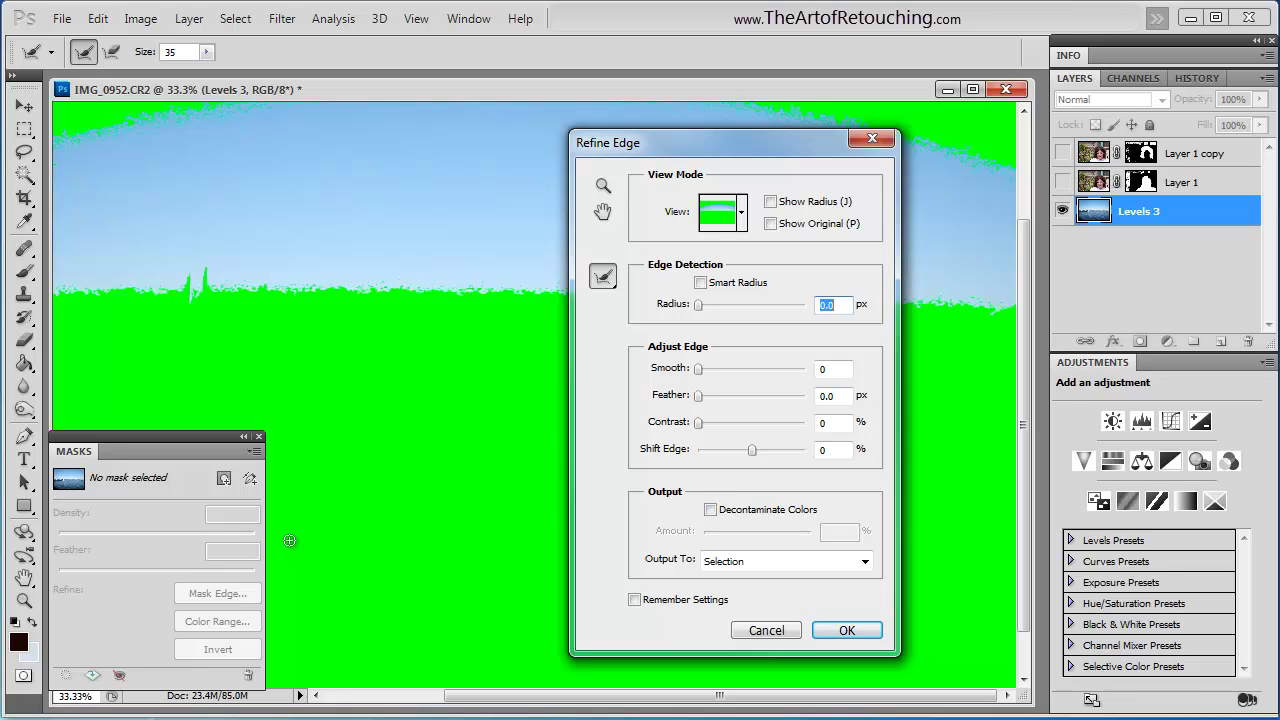
# Cancel Refine Edge, deselect the sky, and show Layer 1 copy again
pyautogui.click(758, 640)
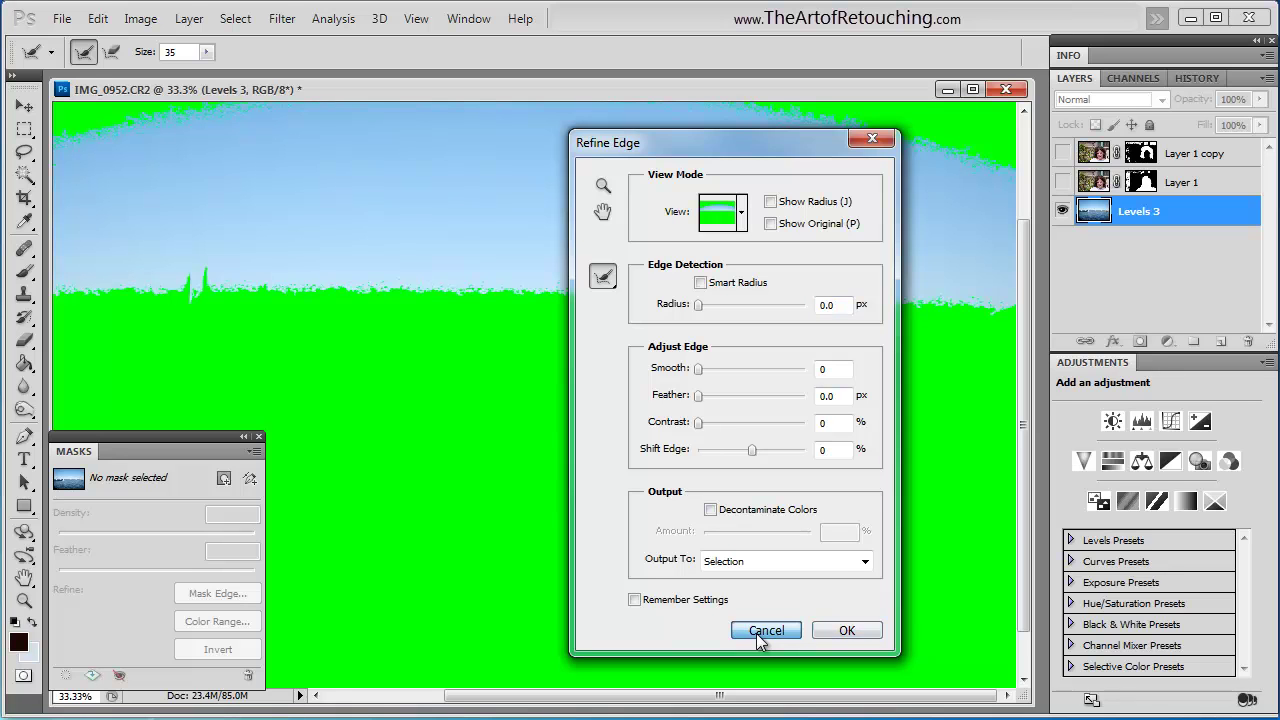
pyautogui.click(765, 631)
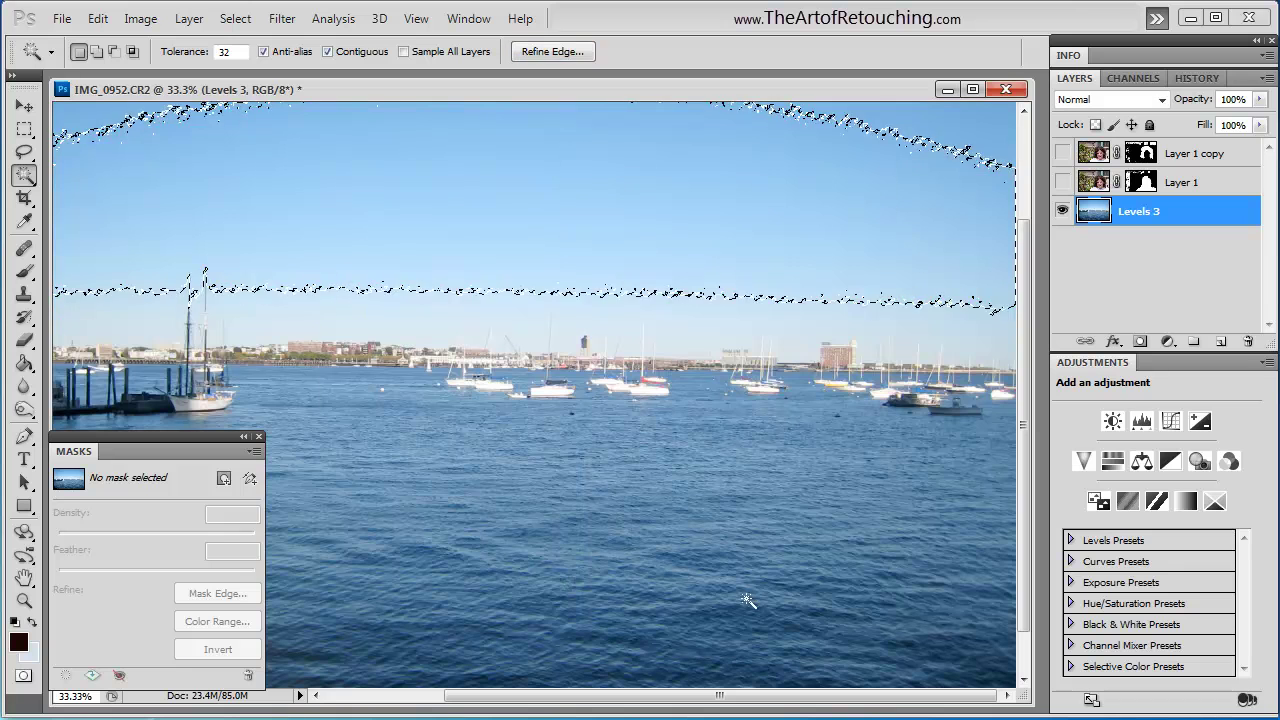
pyautogui.click(191, 200)
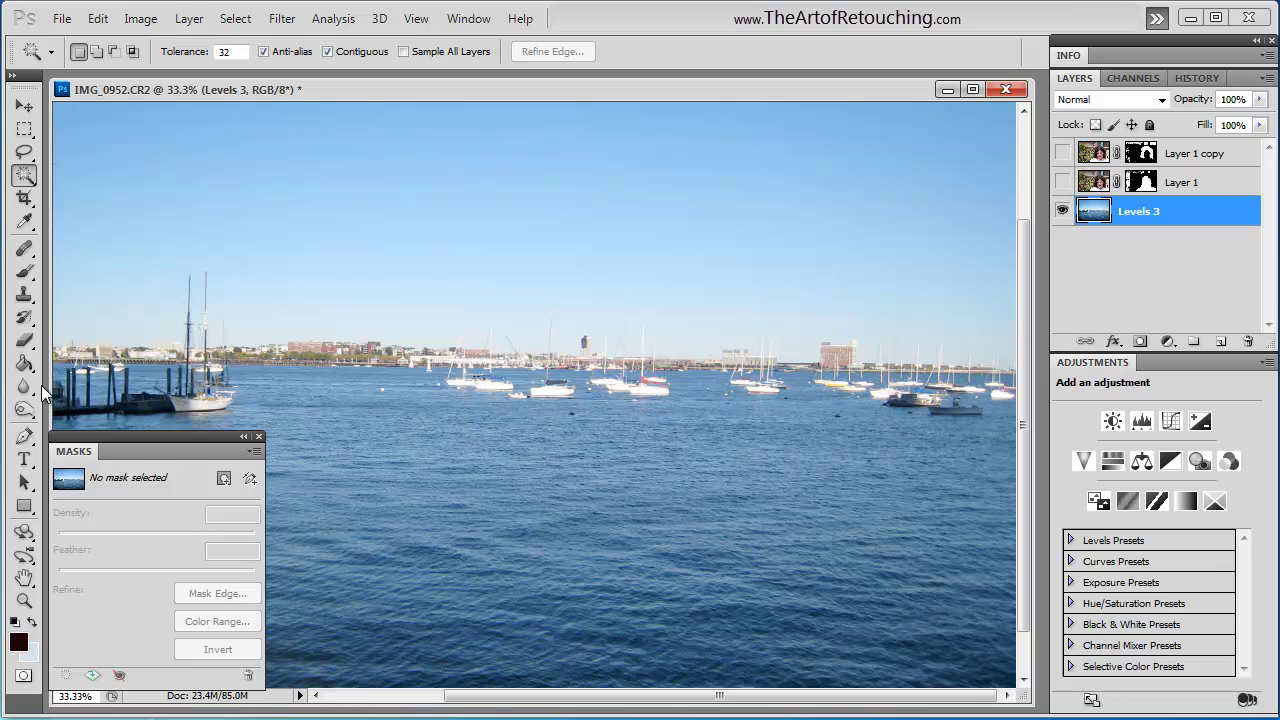
pyautogui.click(1062, 153)
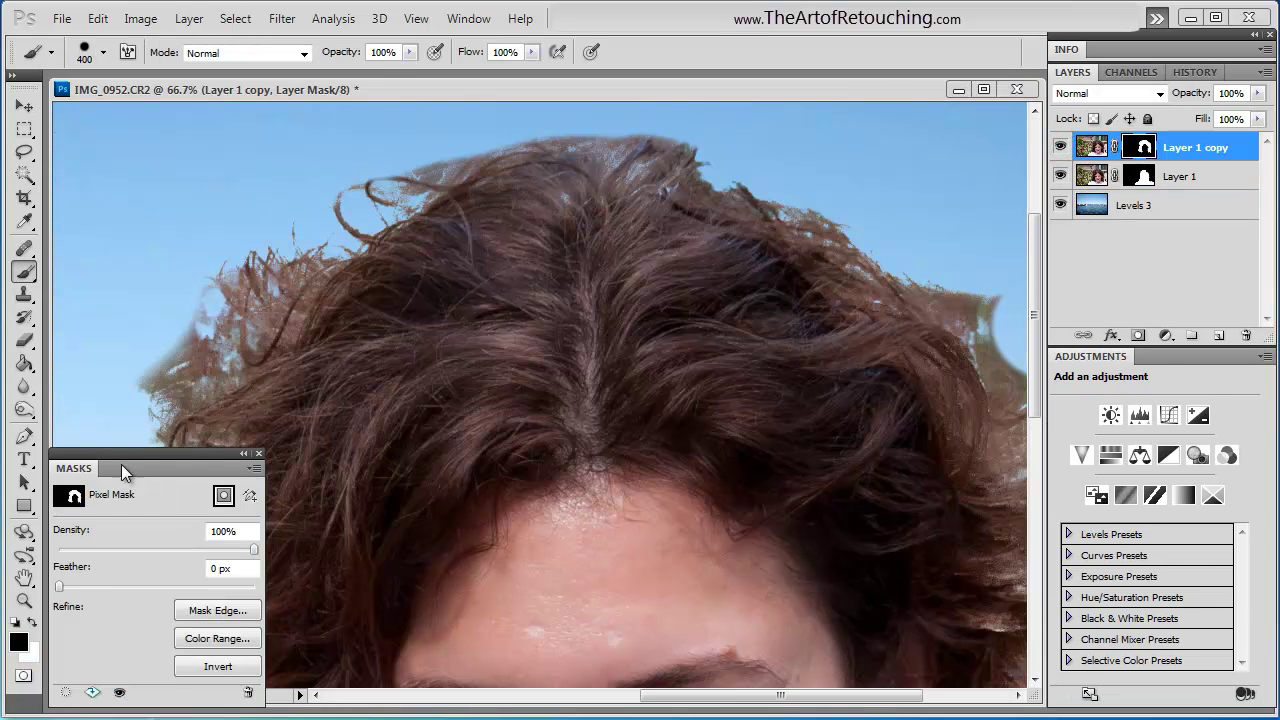
# Open Refine Mask on Layer 1 copy with On Layers view, Smart Radius checked and Radius 7.5 px
pyautogui.moveTo(121, 464); pyautogui.dragTo(1165, 368)
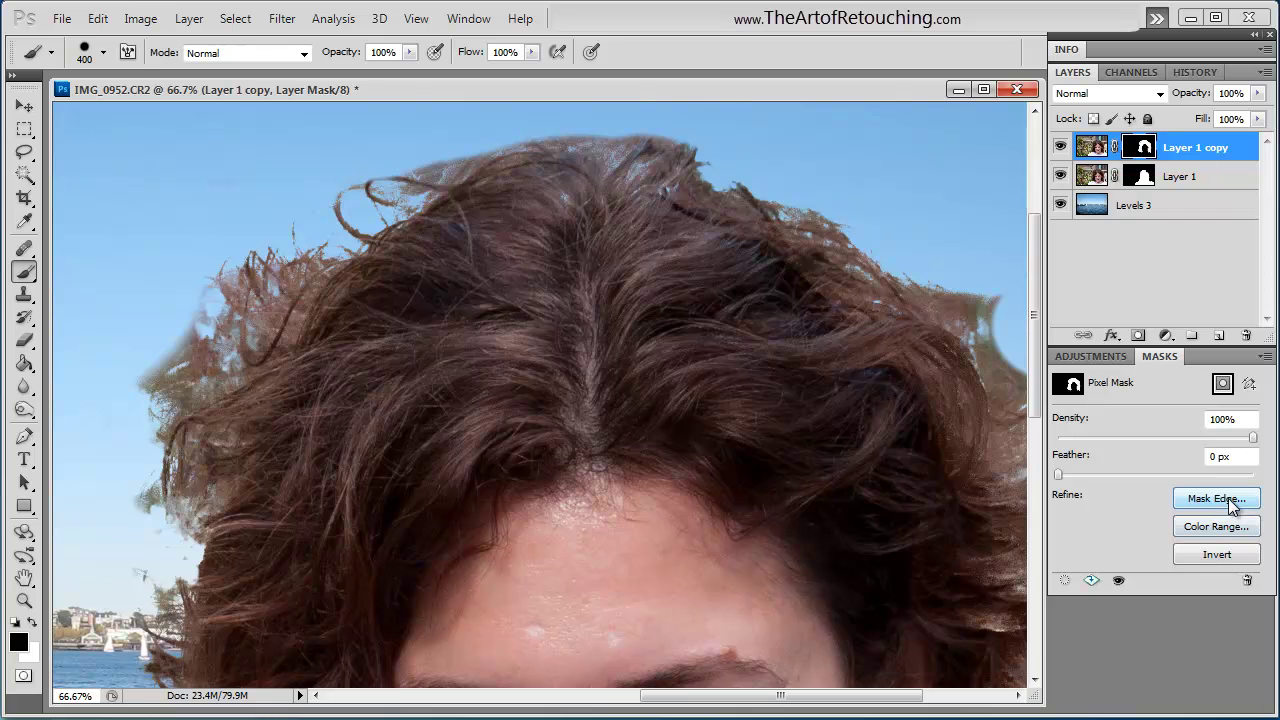
pyautogui.click(1229, 499)
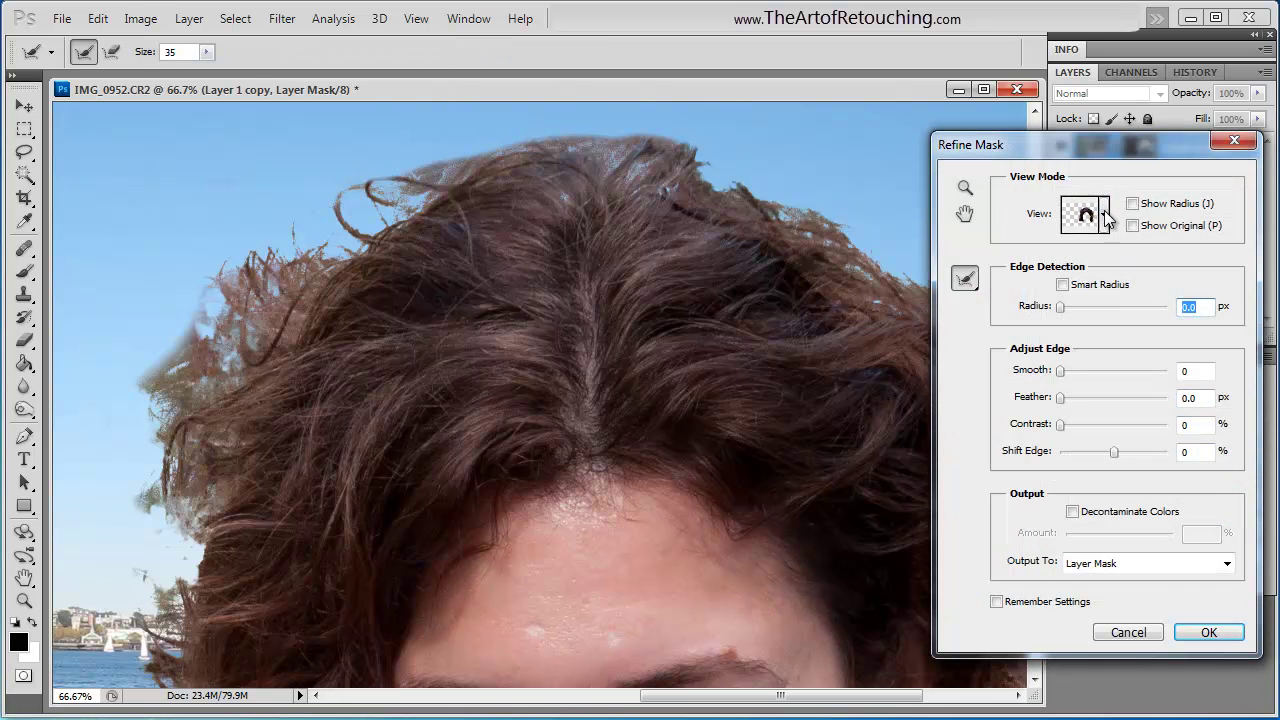
pyautogui.click(1105, 215)
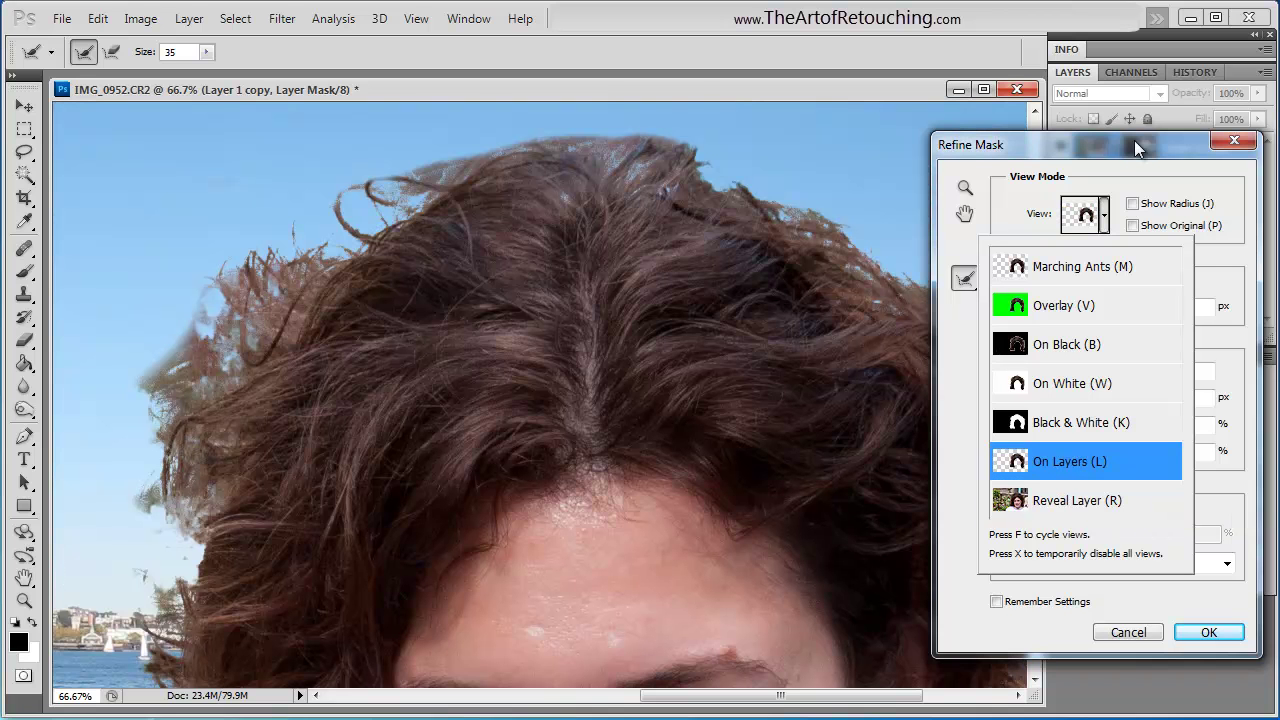
pyautogui.click(1136, 148)
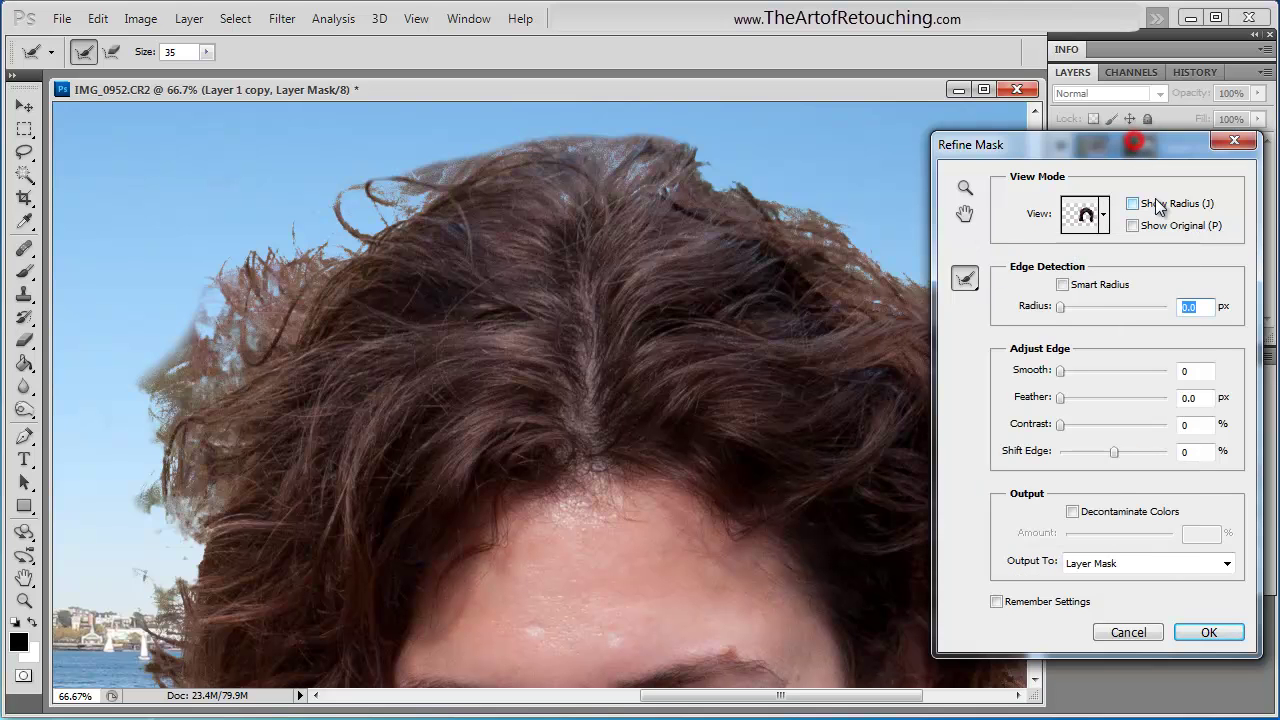
pyautogui.click(1063, 286)
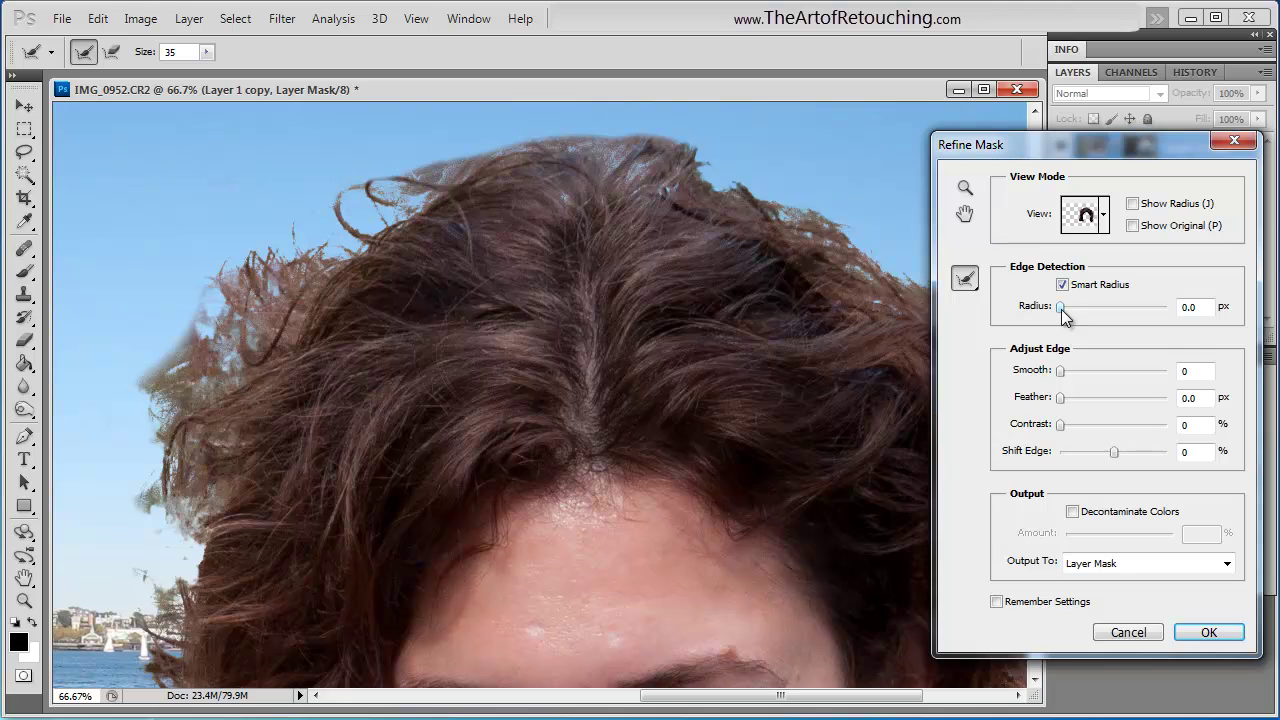
pyautogui.moveTo(1062, 308); pyautogui.dragTo(1097, 316)
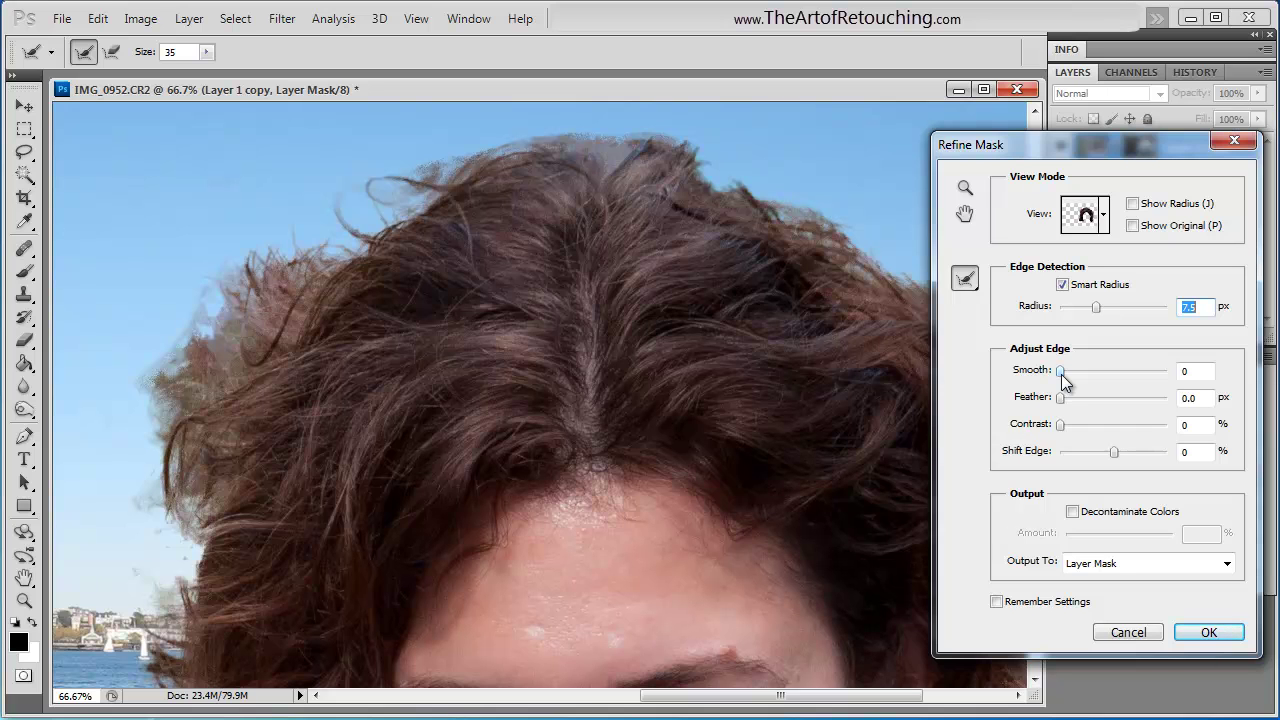
# Set the hair mask's Smooth to 74 and Feather to 6.8 px
pyautogui.moveTo(1061, 370); pyautogui.dragTo(1143, 385)
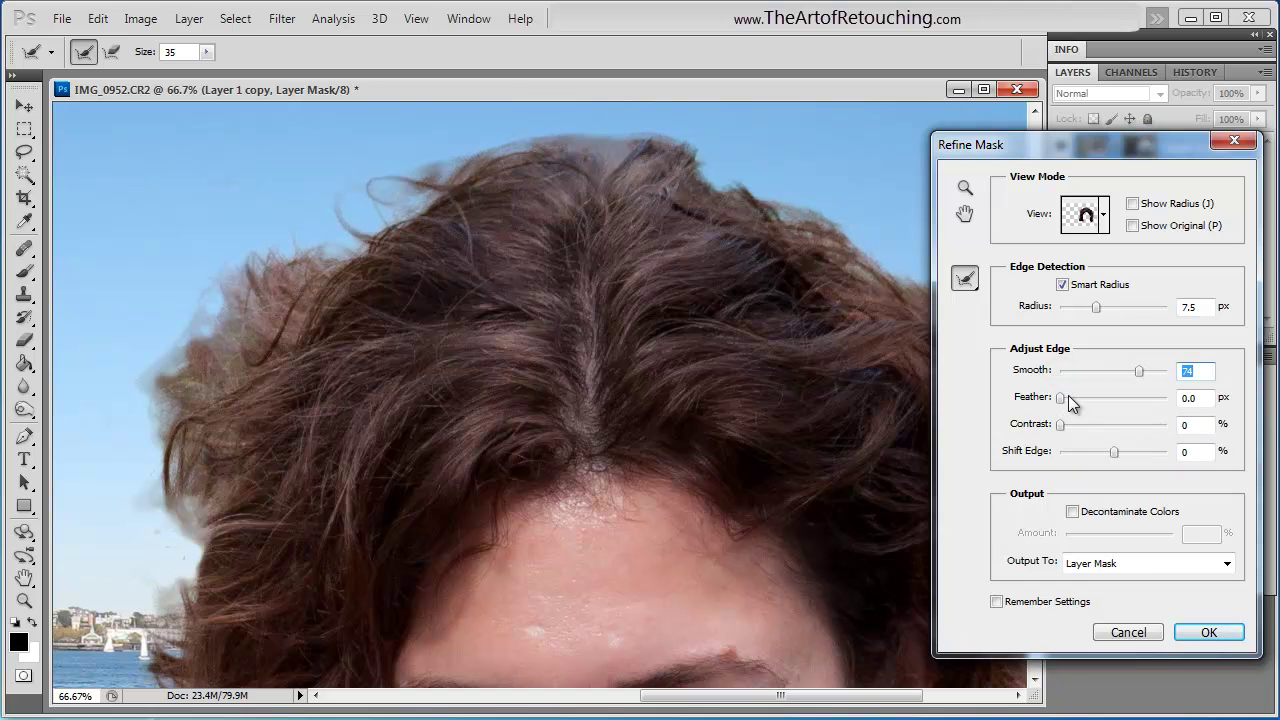
pyautogui.moveTo(1061, 398); pyautogui.dragTo(1087, 432)
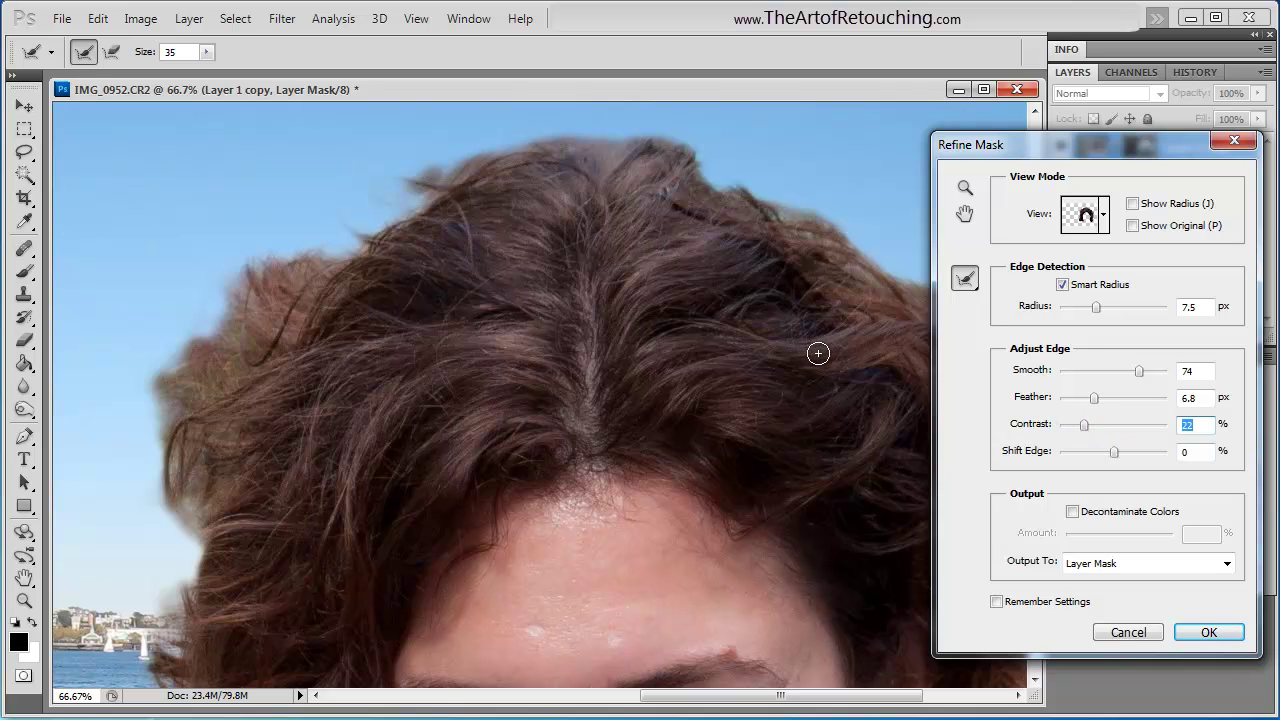
pyautogui.moveTo(829, 354); pyautogui.dragTo(537, 234)
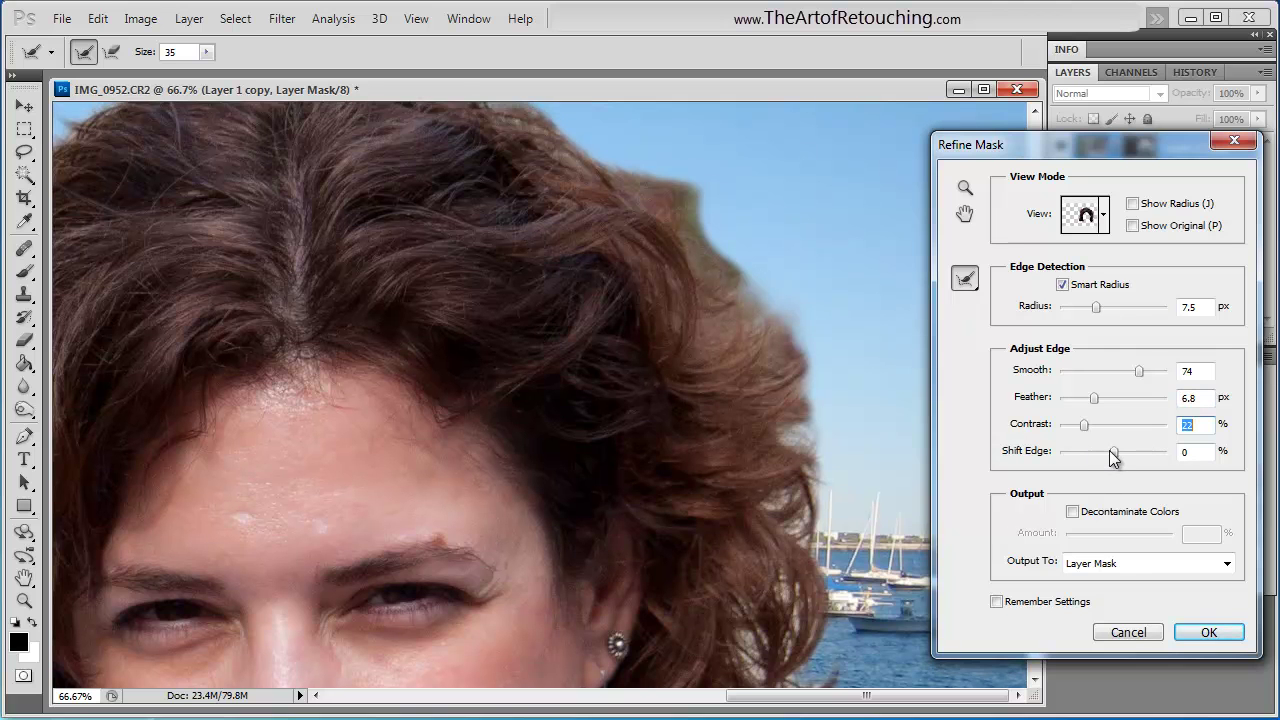
# Set Contrast to 22% and test the Shift Edge extremes before settling on +1
pyautogui.click(1109, 451)
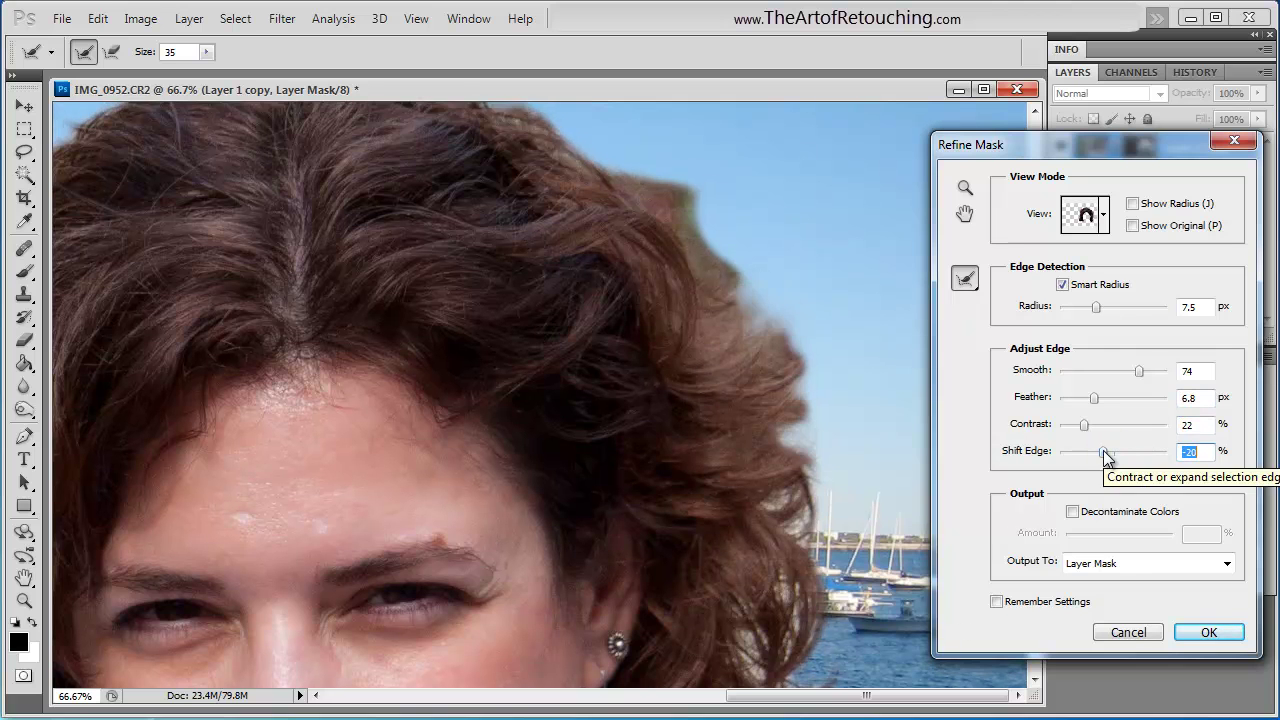
pyautogui.moveTo(486, 383); pyautogui.dragTo(729, 480)
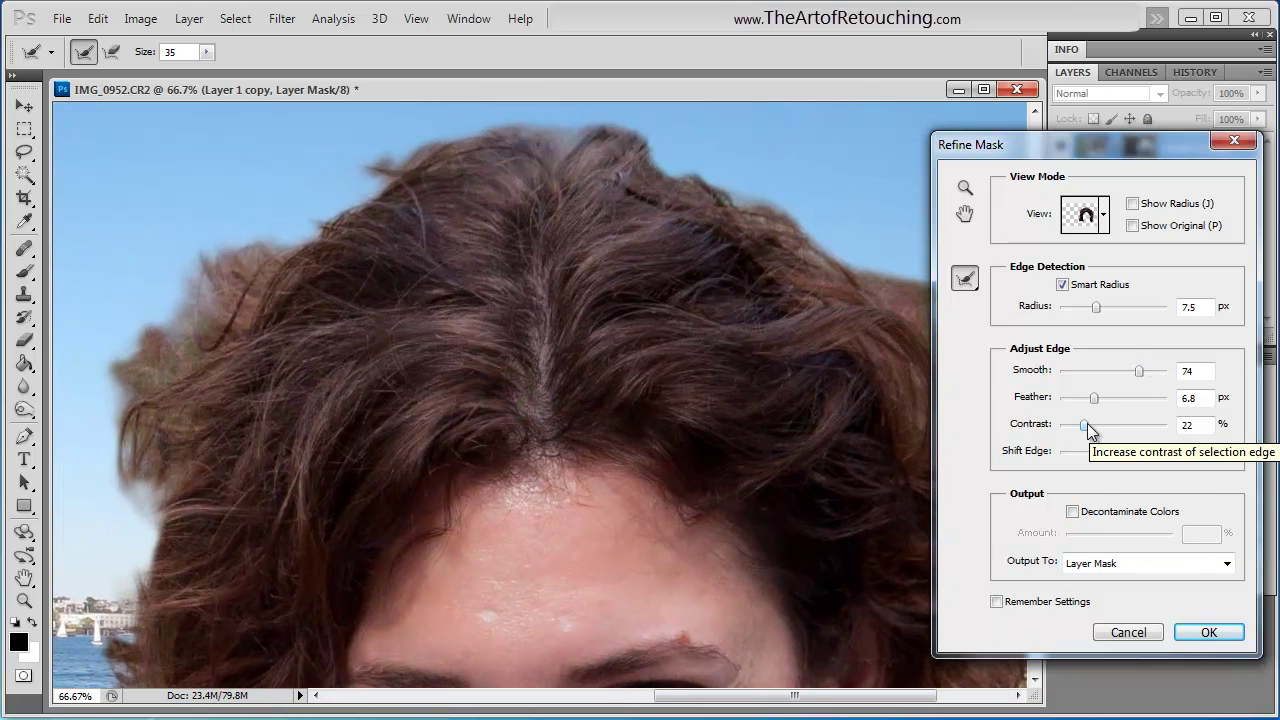
pyautogui.click(1101, 453)
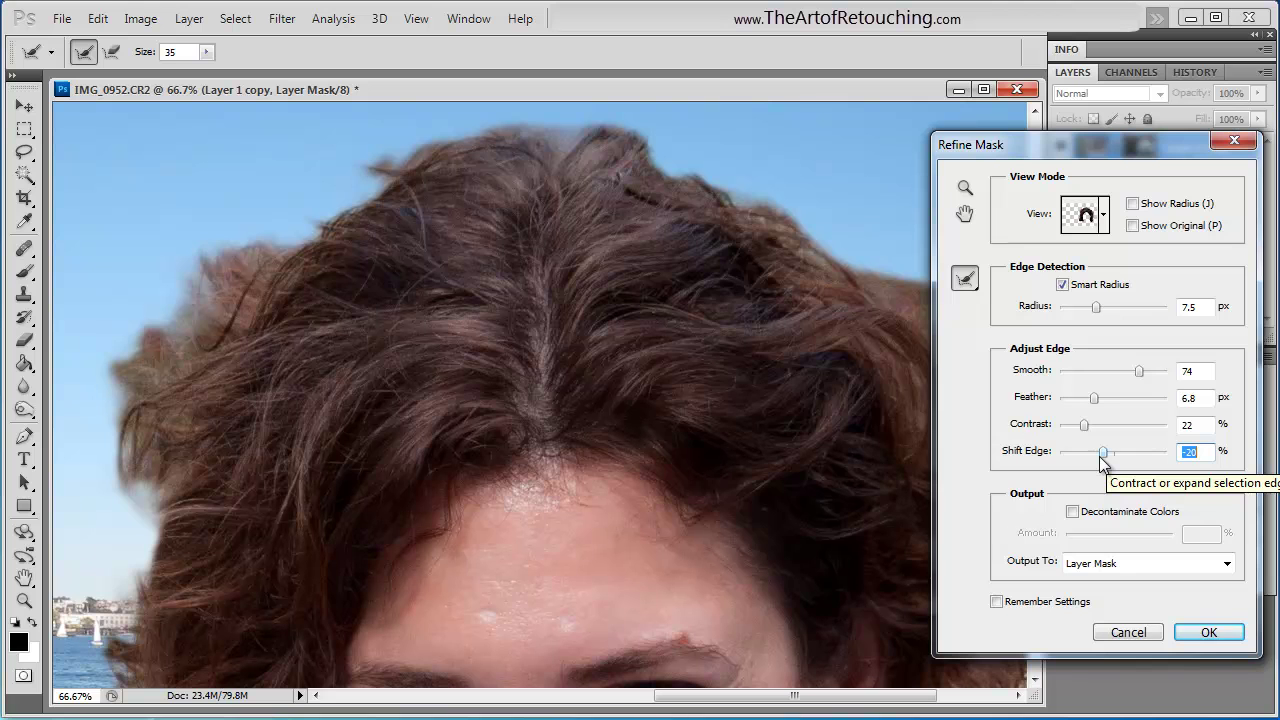
pyautogui.moveTo(1101, 453); pyautogui.dragTo(1057, 457)
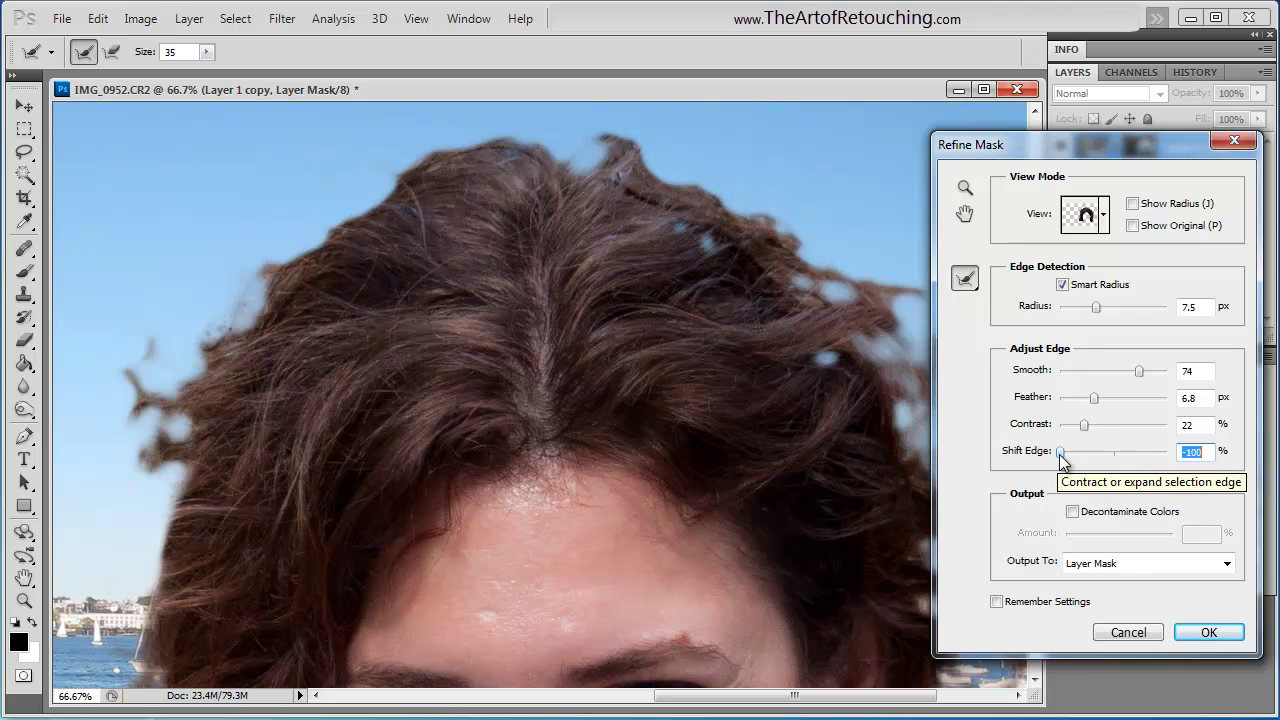
pyautogui.moveTo(1059, 453); pyautogui.dragTo(1180, 463)
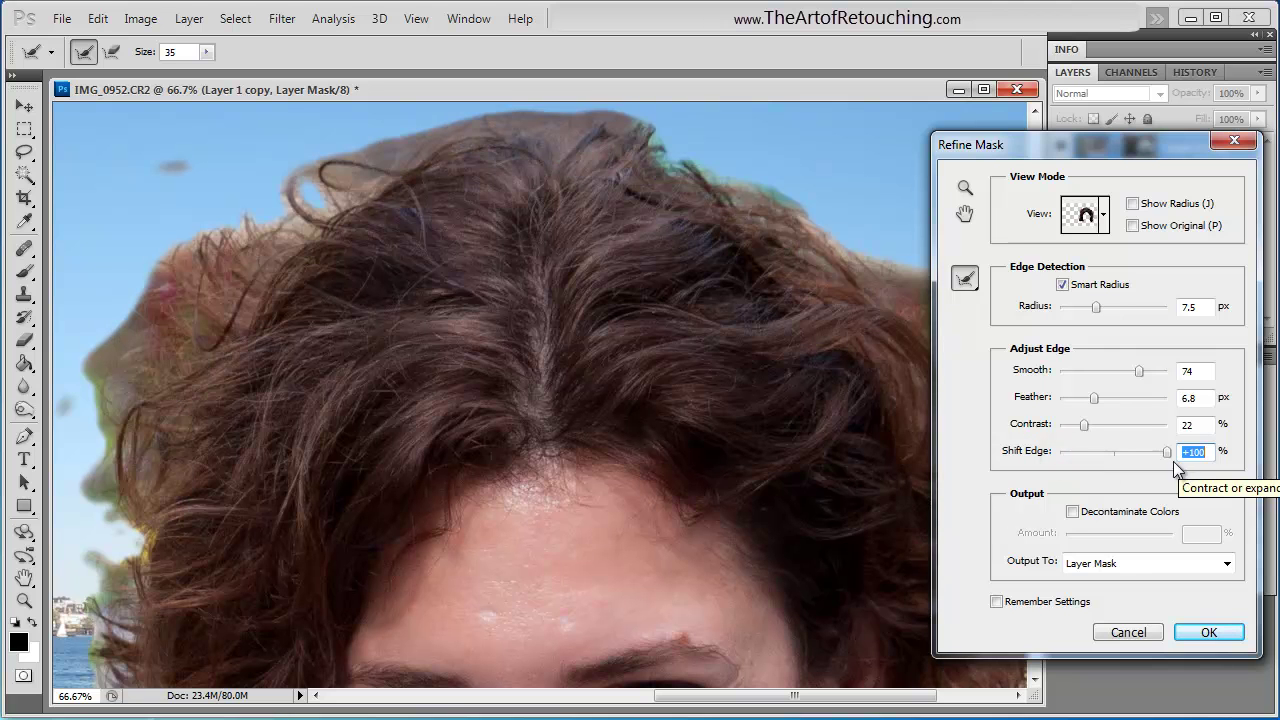
pyautogui.click(1114, 457)
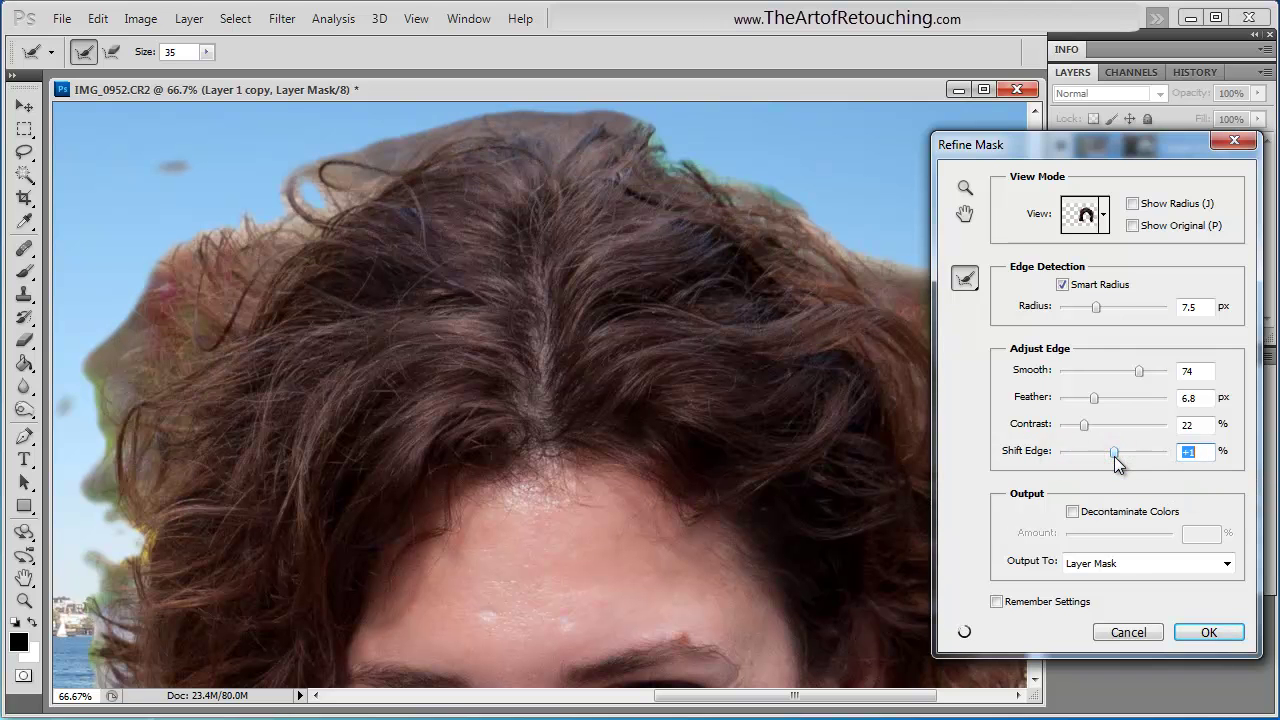
# Turn Decontaminate Colors on and back off, then cancel Refine Mask
pyautogui.click(1163, 522)
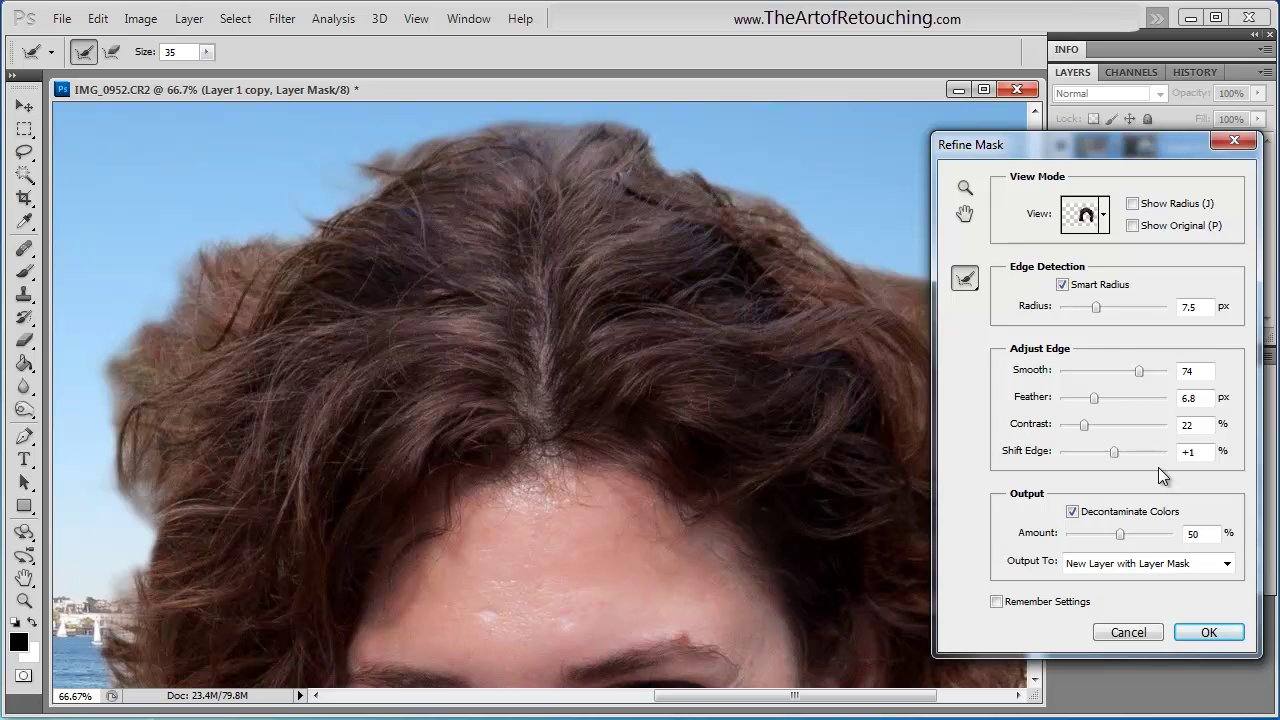
pyautogui.click(1072, 511)
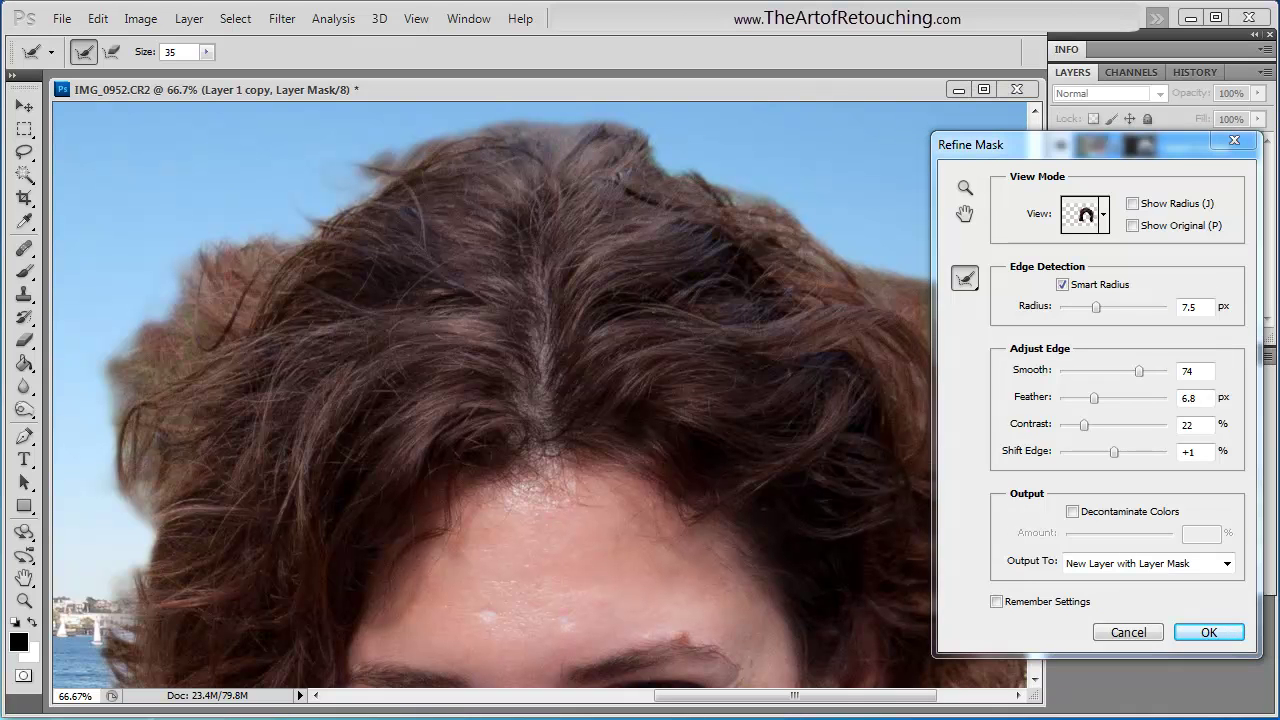
pyautogui.click(1117, 634)
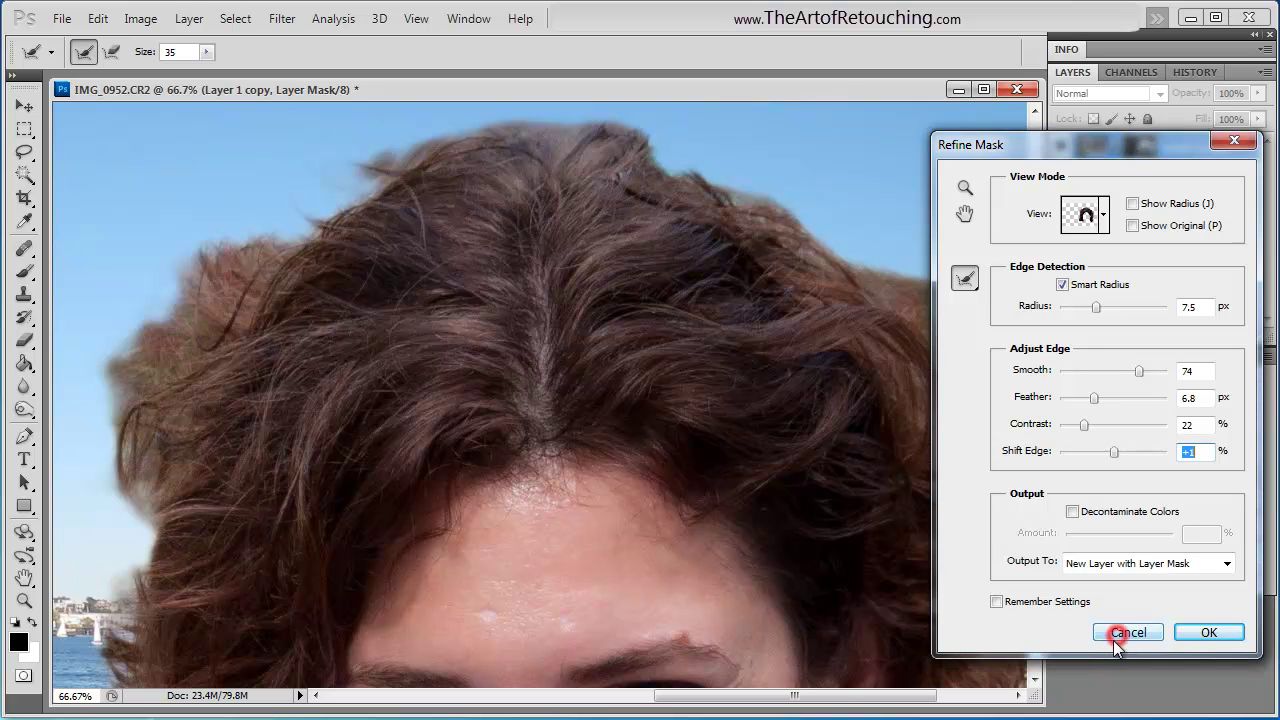
# Discard the edge refinement and paint the right hair-edge fringe out of the mask with a 100 px brush
pyautogui.click(1121, 634)
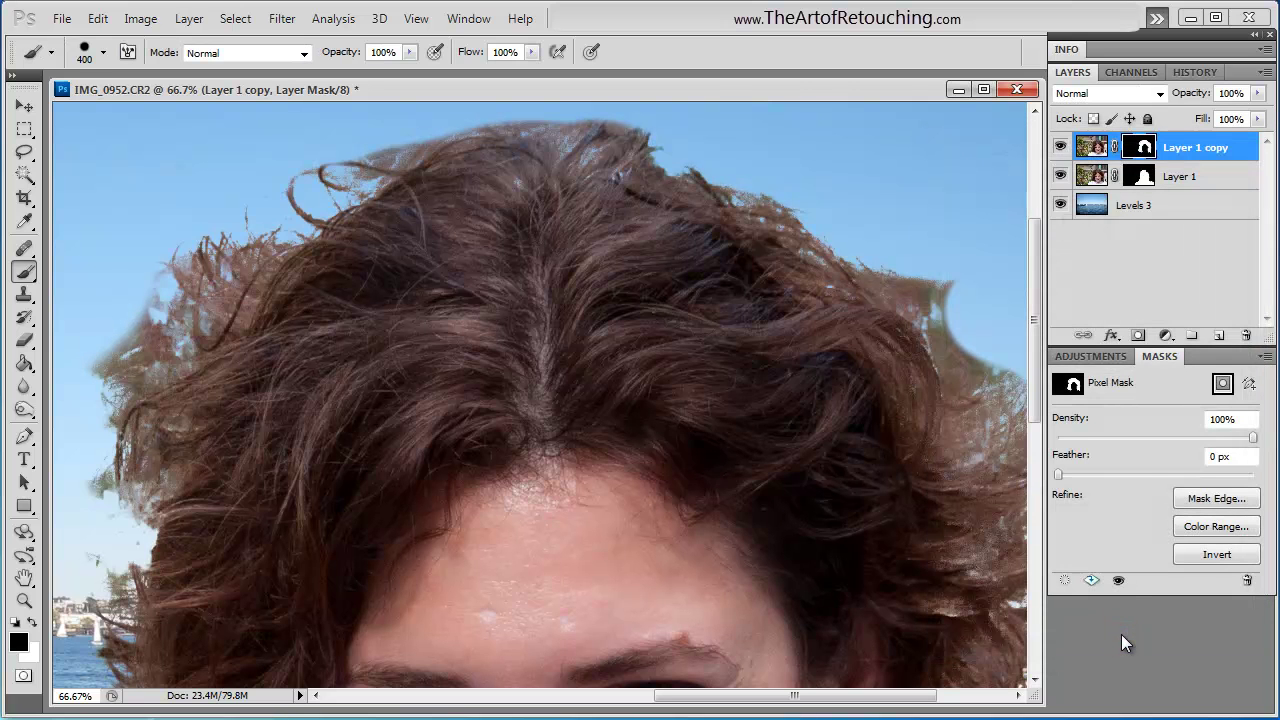
pyautogui.press('space')
pyautogui.moveTo(789, 434); pyautogui.dragTo(557, 249)
pyautogui.moveTo(752, 294); pyautogui.dragTo(757, 444)
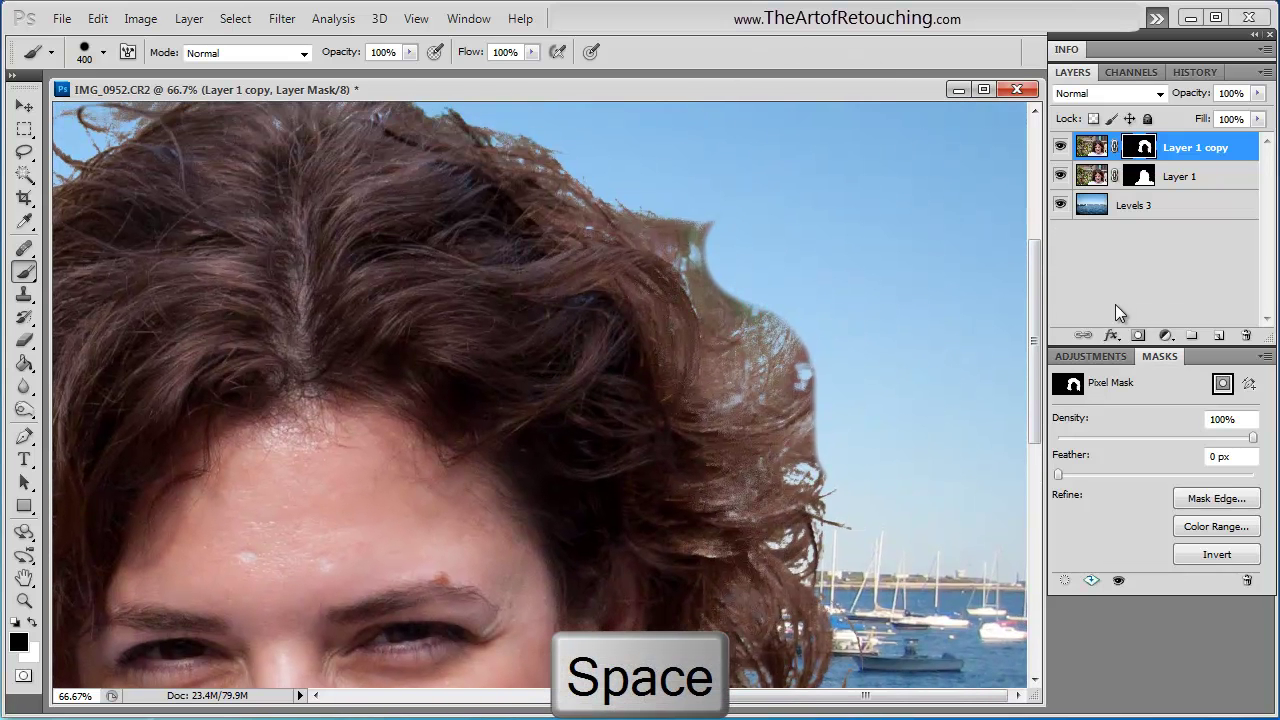
pyautogui.press('[')
pyautogui.press('[')
pyautogui.press('[')
pyautogui.press('[')
pyautogui.press('[')
pyautogui.press('[')
pyautogui.press('[')
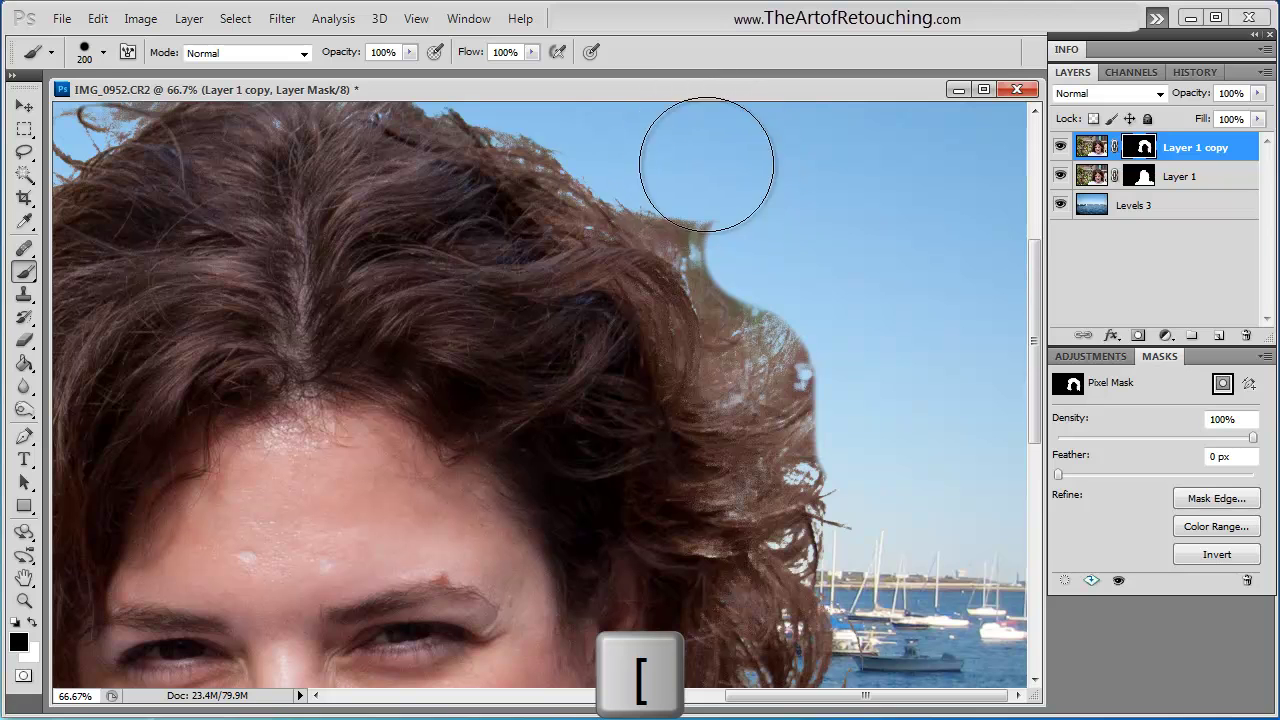
pyautogui.moveTo(627, 183)
pyautogui.mouseDown()
pyautogui.moveTo(719, 263)
pyautogui.moveTo(752, 375)
pyautogui.moveTo(827, 389)
pyautogui.moveTo(806, 312)
pyautogui.moveTo(771, 397)
pyautogui.mouseUp()
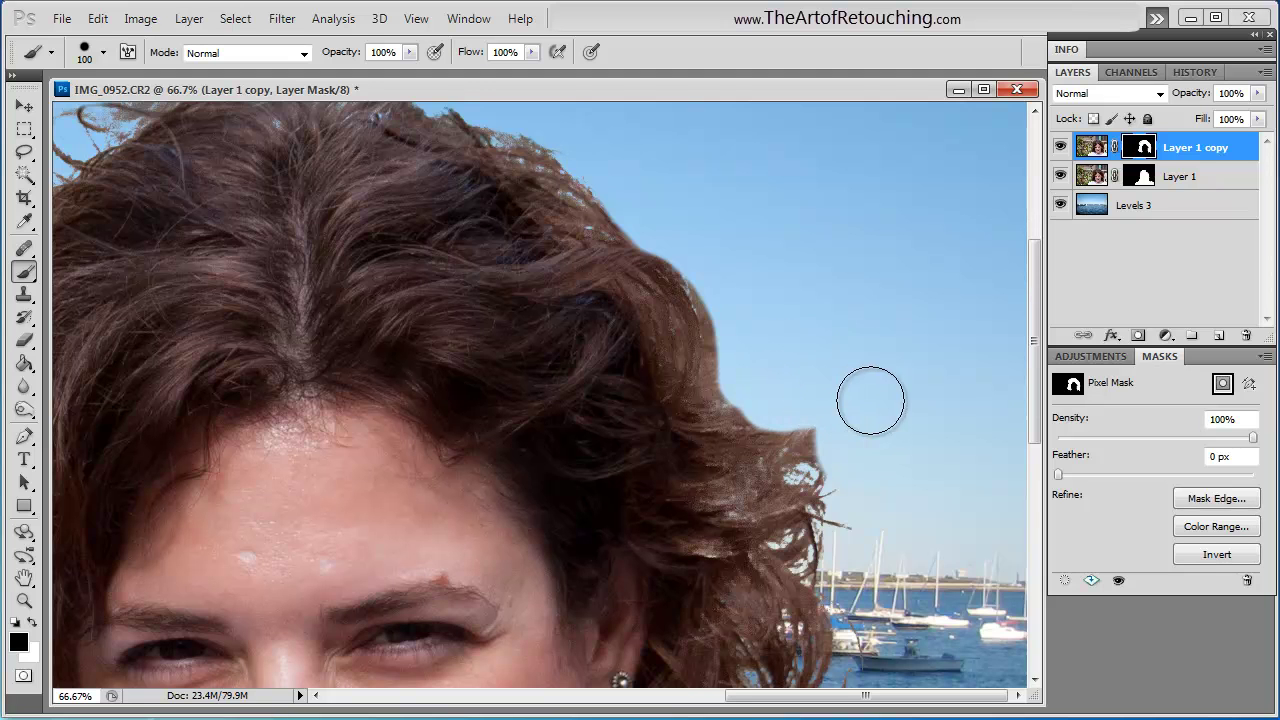
# Paint out the light fringes on the left hair edge and hair top, then open Color Range at 50% zoom
pyautogui.press('space')
pyautogui.moveTo(683, 519)
pyautogui.mouseDown()
pyautogui.moveTo(708, 491)
pyautogui.moveTo(694, 249)
pyautogui.moveTo(703, 460)
pyautogui.mouseUp()
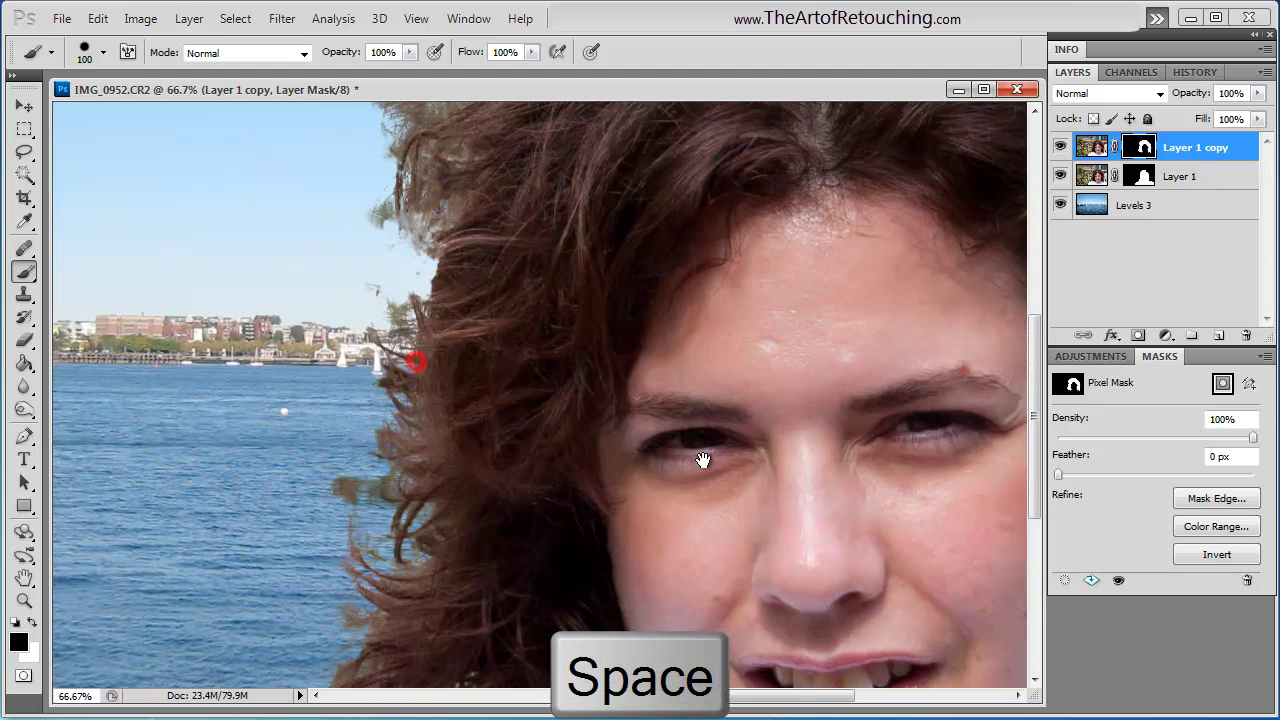
pyautogui.moveTo(488, 350); pyautogui.dragTo(453, 511)
pyautogui.moveTo(332, 467)
pyautogui.mouseDown()
pyautogui.moveTo(314, 359)
pyautogui.moveTo(336, 313)
pyautogui.moveTo(371, 292)
pyautogui.moveTo(385, 237)
pyautogui.moveTo(478, 164)
pyautogui.moveTo(414, 257)
pyautogui.moveTo(330, 256)
pyautogui.moveTo(392, 188)
pyautogui.moveTo(432, 236)
pyautogui.moveTo(448, 216)
pyautogui.moveTo(545, 187)
pyautogui.moveTo(430, 383)
pyautogui.moveTo(455, 449)
pyautogui.moveTo(490, 370)
pyautogui.mouseUp()
pyautogui.press('space')
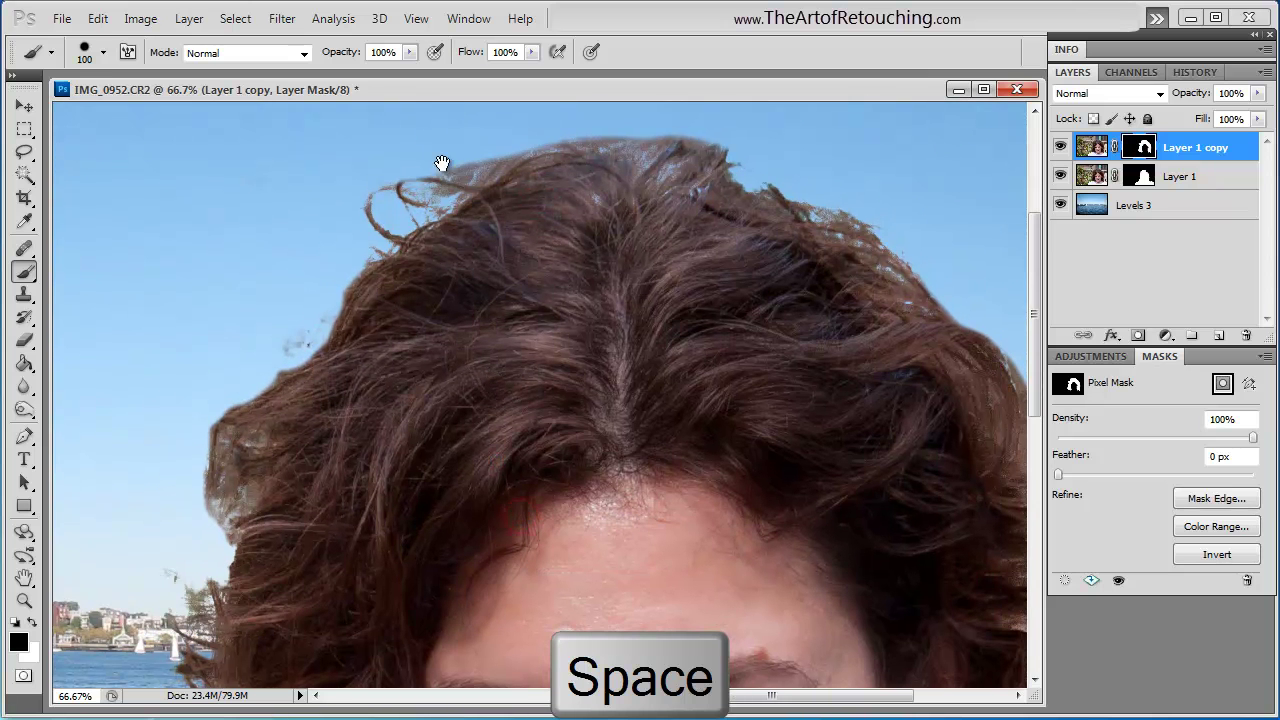
pyautogui.moveTo(430, 145)
pyautogui.mouseDown()
pyautogui.moveTo(488, 143)
pyautogui.moveTo(596, 110)
pyautogui.moveTo(772, 130)
pyautogui.mouseUp()
pyautogui.moveTo(657, 457); pyautogui.dragTo(517, 323)
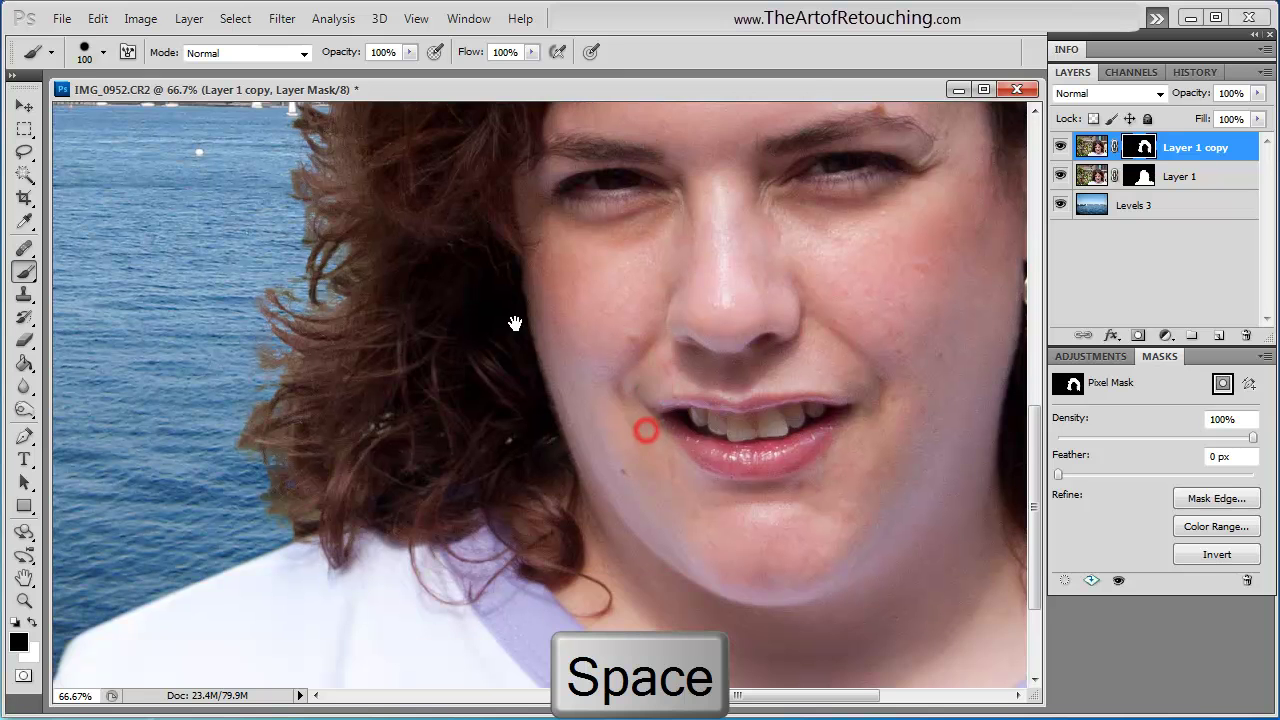
pyautogui.click(257, 366)
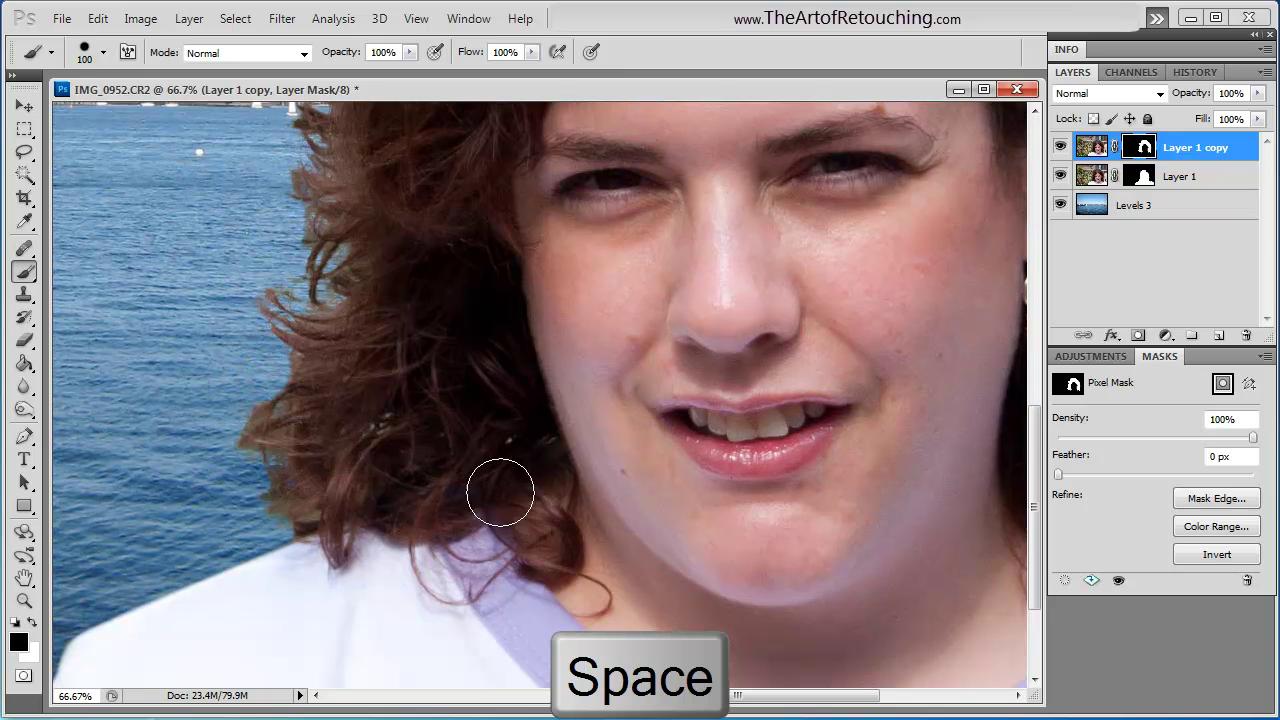
pyautogui.moveTo(727, 396)
pyautogui.mouseDown()
pyautogui.moveTo(641, 395)
pyautogui.moveTo(474, 523)
pyautogui.moveTo(489, 476)
pyautogui.mouseUp()
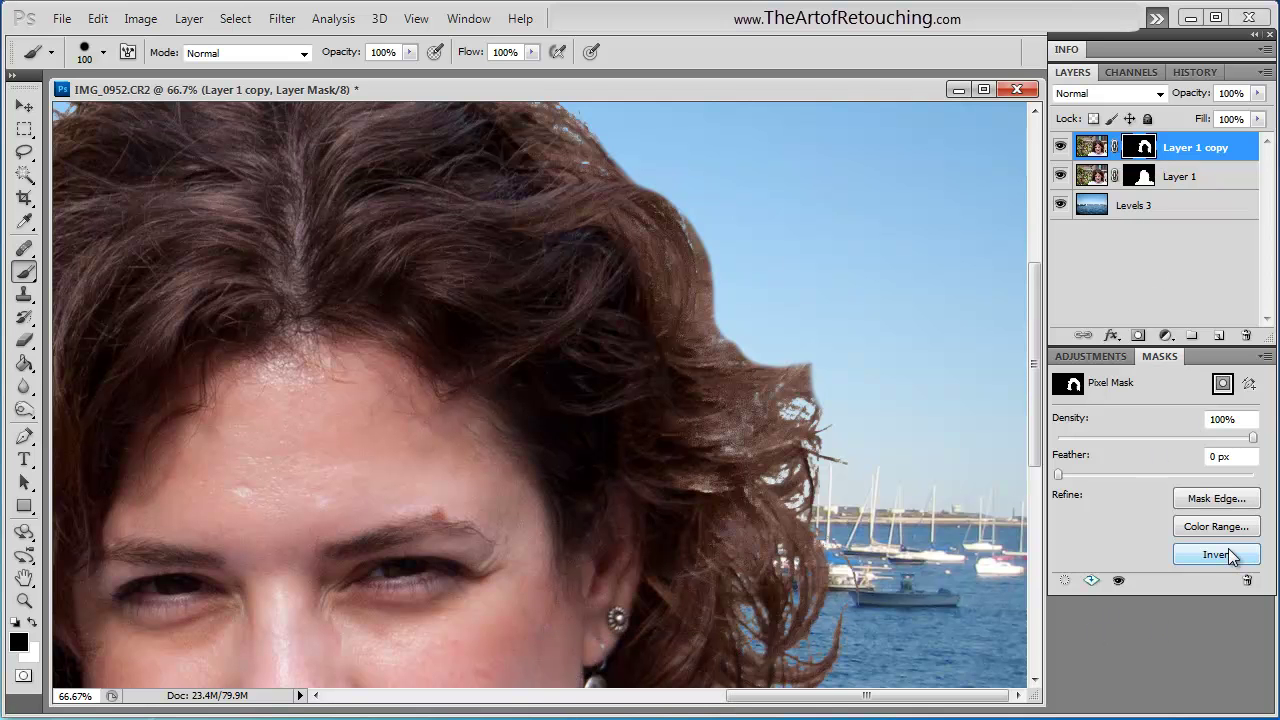
pyautogui.hotkey('ctrl', '-')
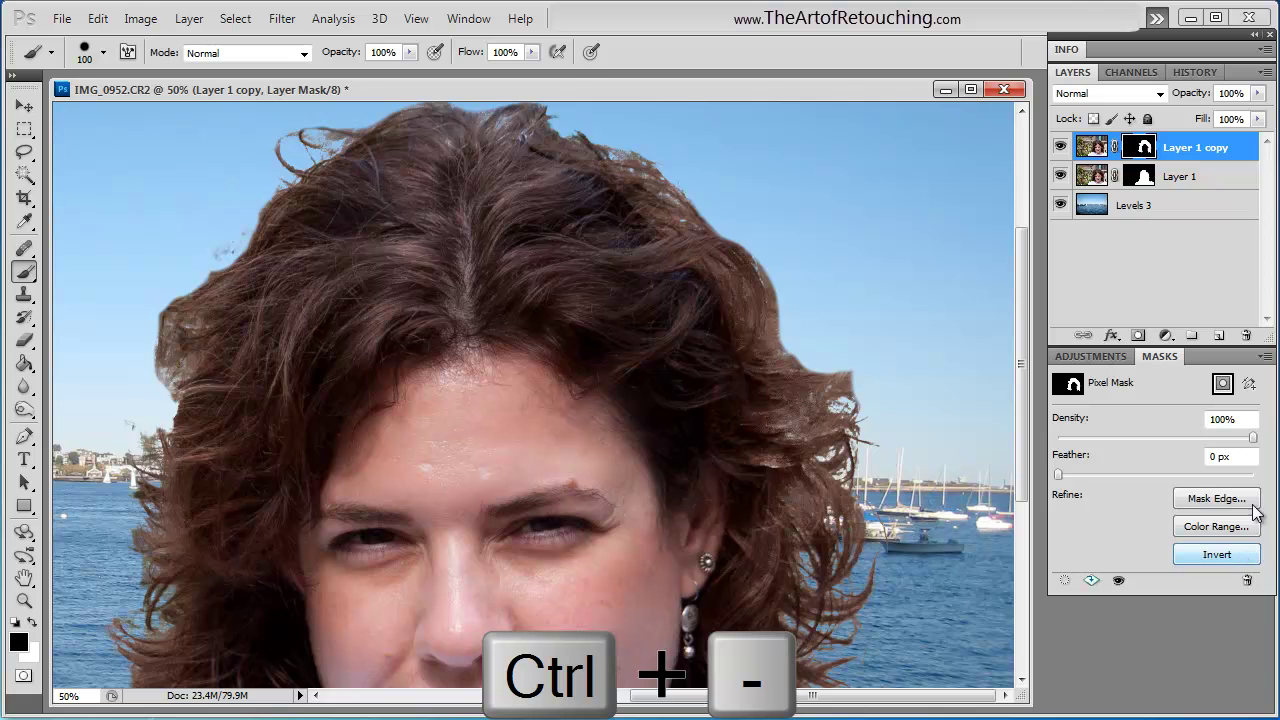
pyautogui.click(1238, 530)
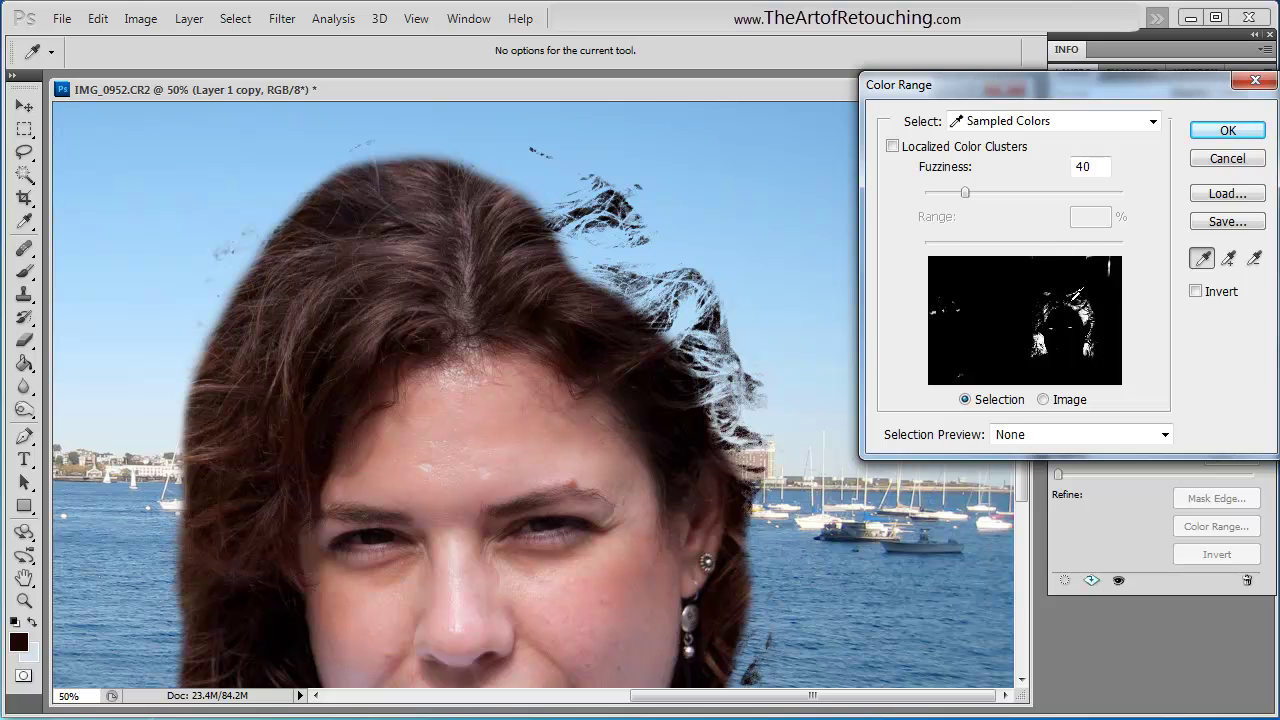
# Sample hair colours at the crown, side edge and top of the head at Fuzziness 40, then apply
pyautogui.click(593, 241)
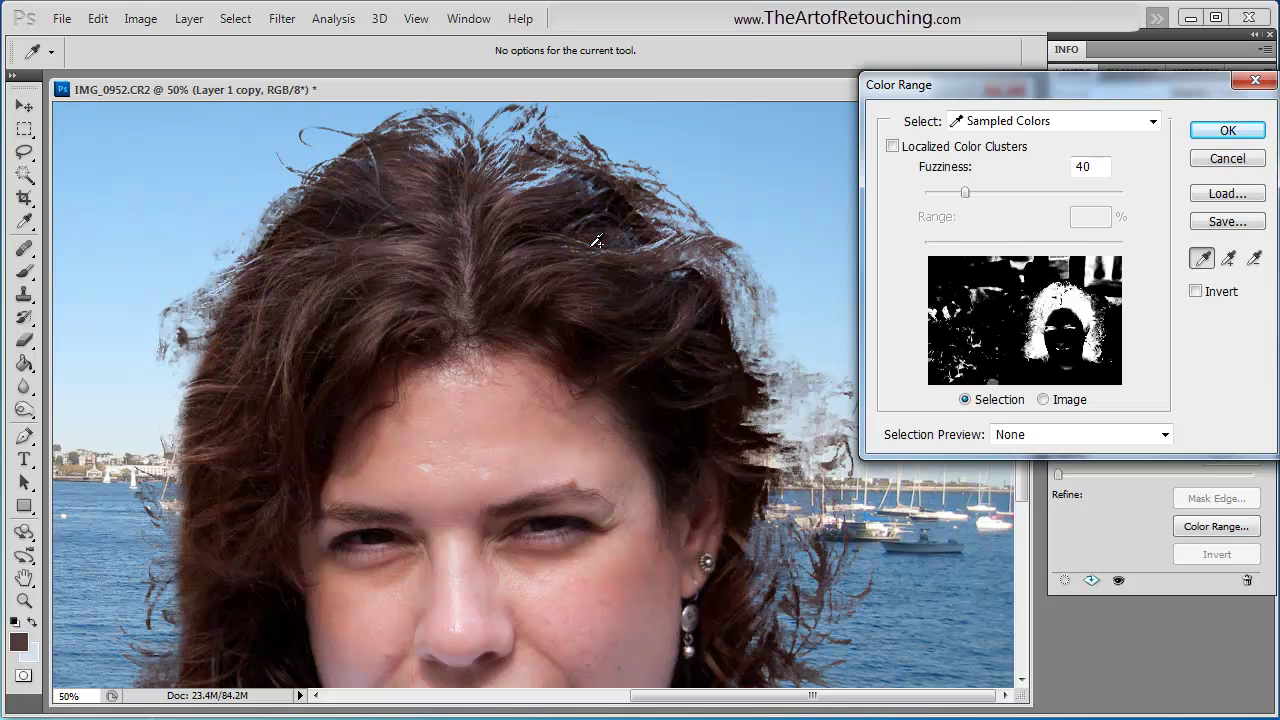
pyautogui.click(185, 447)
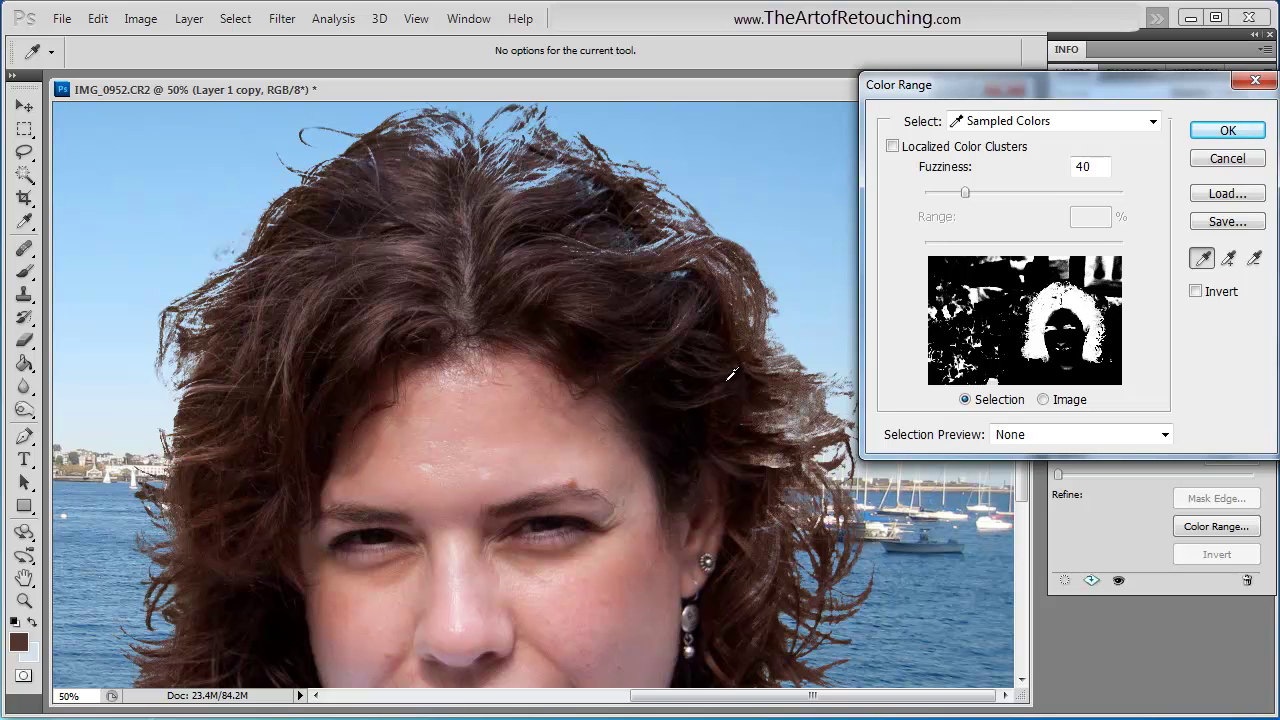
pyautogui.click(442, 146)
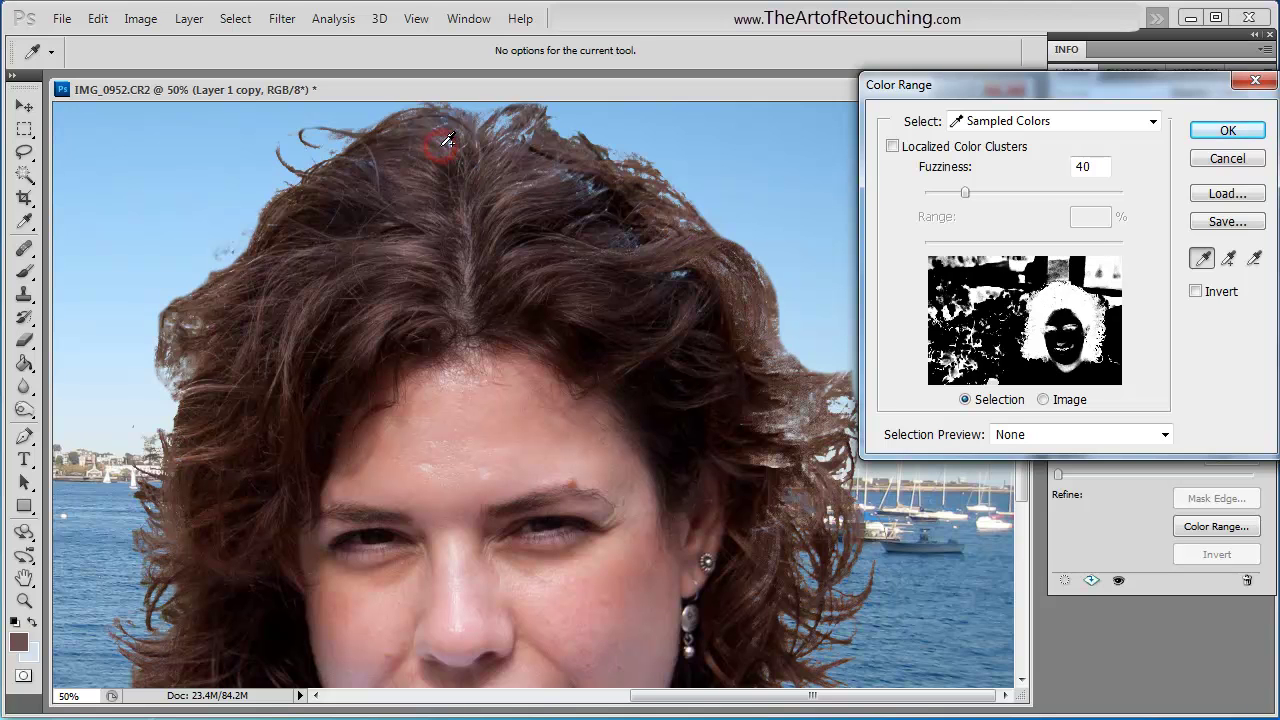
pyautogui.press('space')
pyautogui.moveTo(497, 351); pyautogui.dragTo(443, 149)
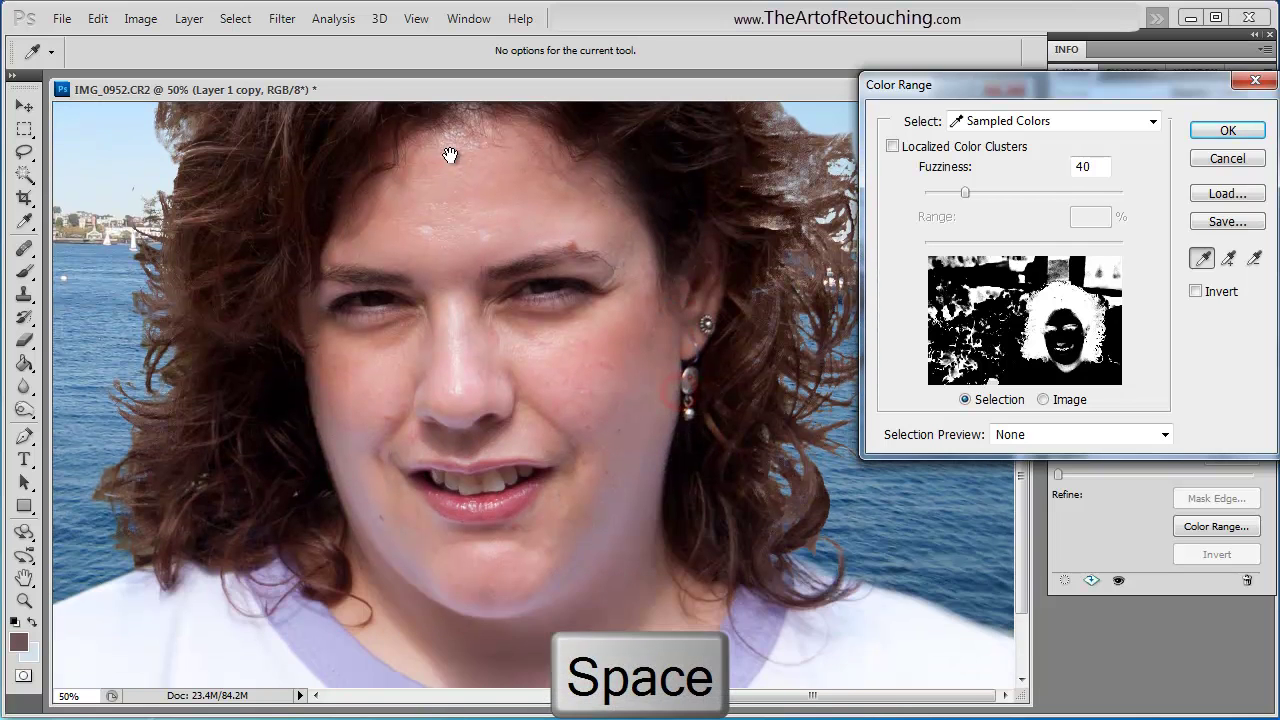
pyautogui.moveTo(434, 213); pyautogui.dragTo(320, 434)
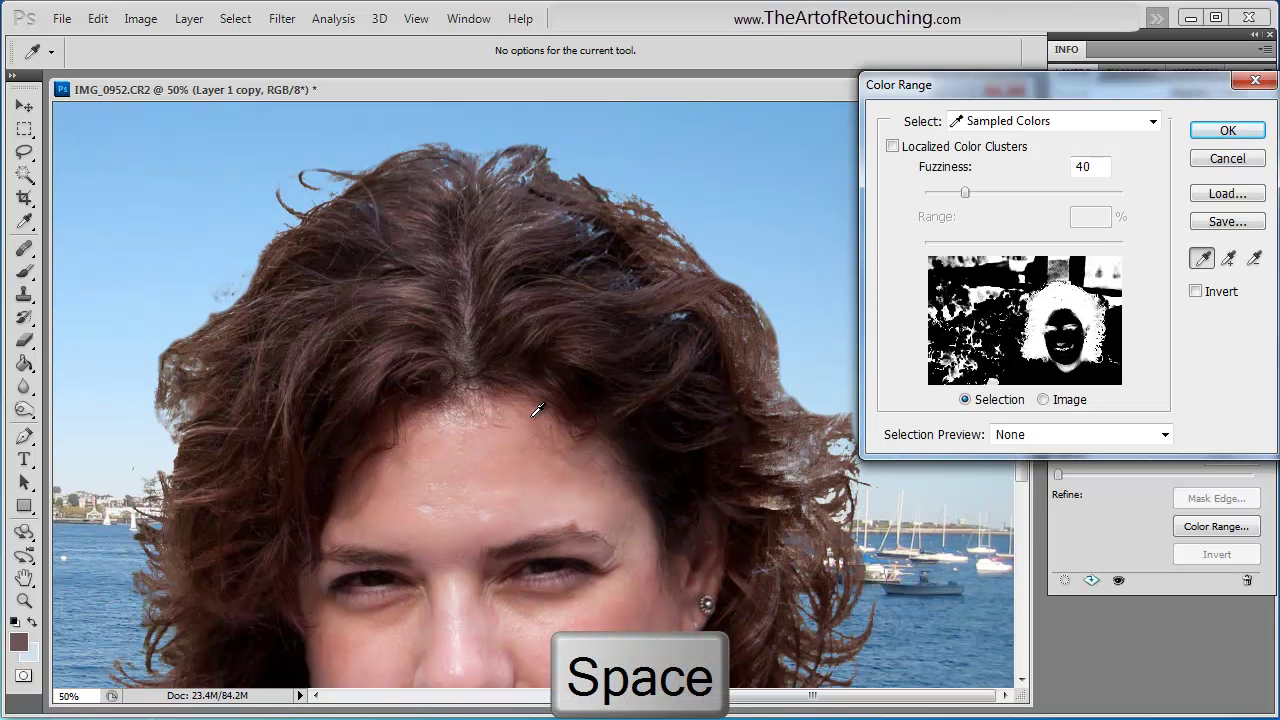
pyautogui.click(1232, 131)
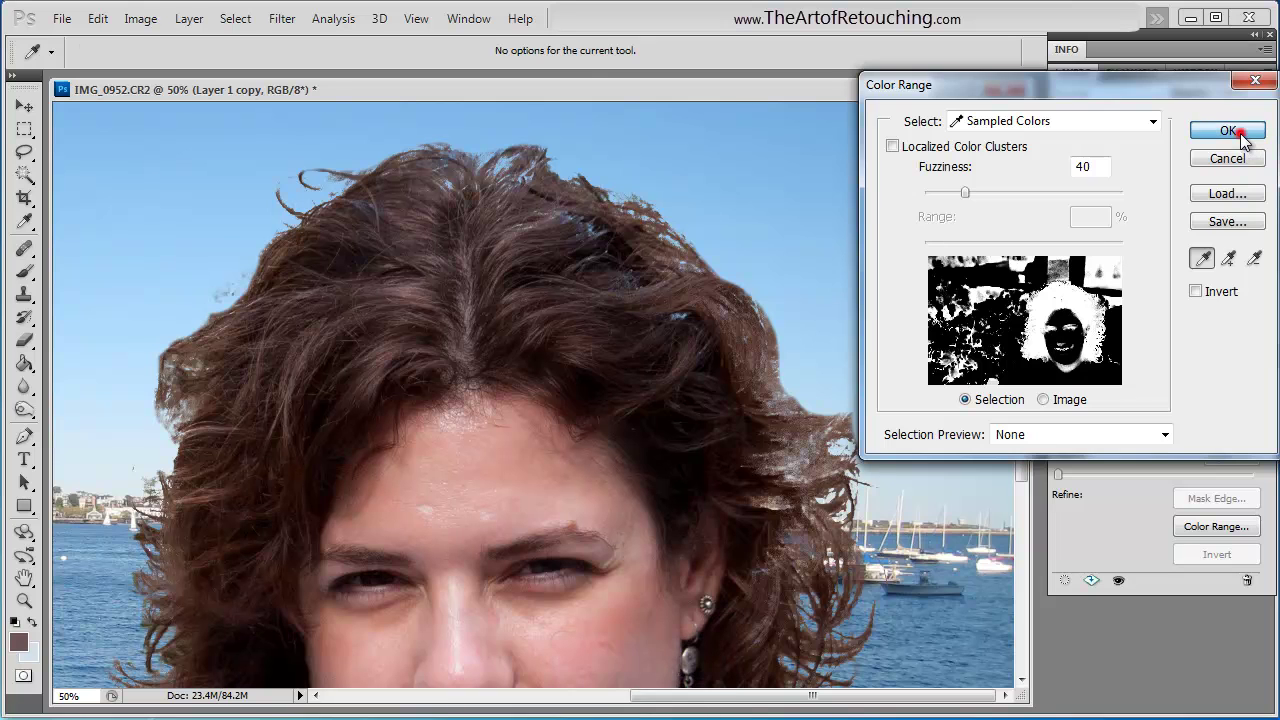
pyautogui.moveTo(380, 477); pyautogui.dragTo(806, 326)
pyautogui.moveTo(931, 429); pyautogui.dragTo(274, 276)
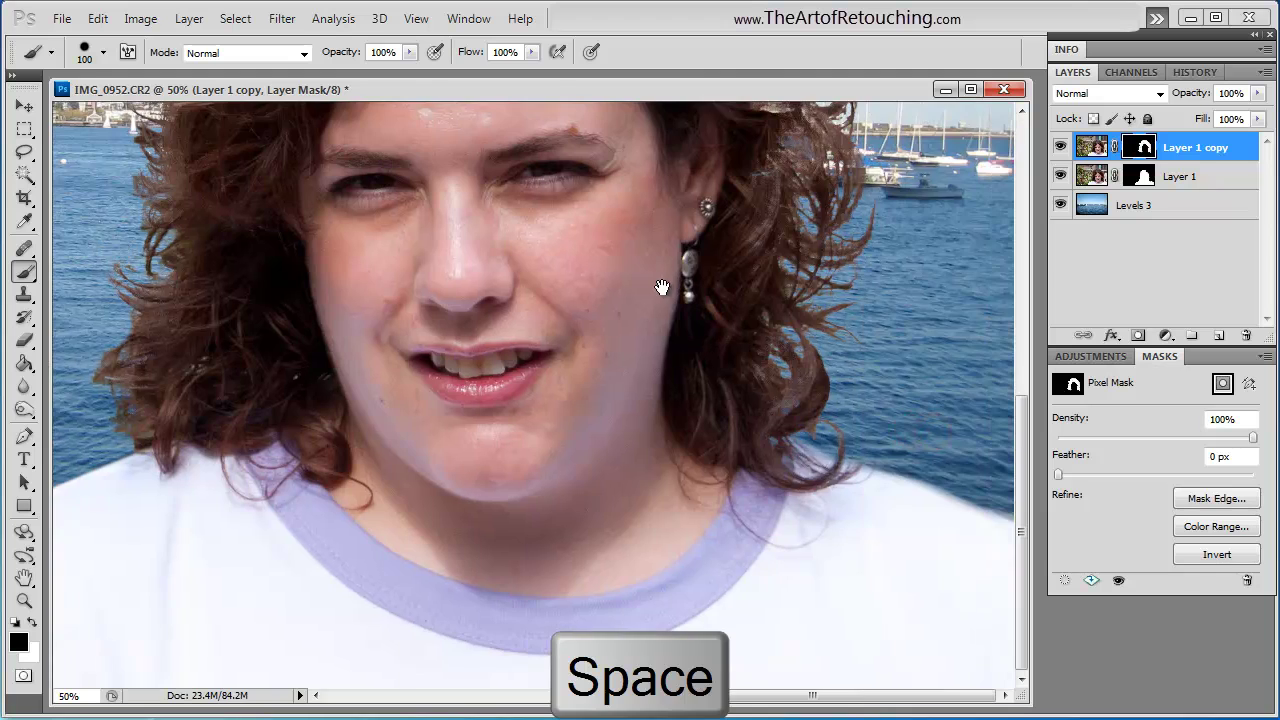
pyautogui.moveTo(646, 286); pyautogui.dragTo(218, 523)
pyautogui.moveTo(486, 251)
pyautogui.mouseDown()
pyautogui.moveTo(423, 486)
pyautogui.moveTo(728, 280)
pyautogui.moveTo(480, 366)
pyautogui.moveTo(474, 409)
pyautogui.mouseUp()
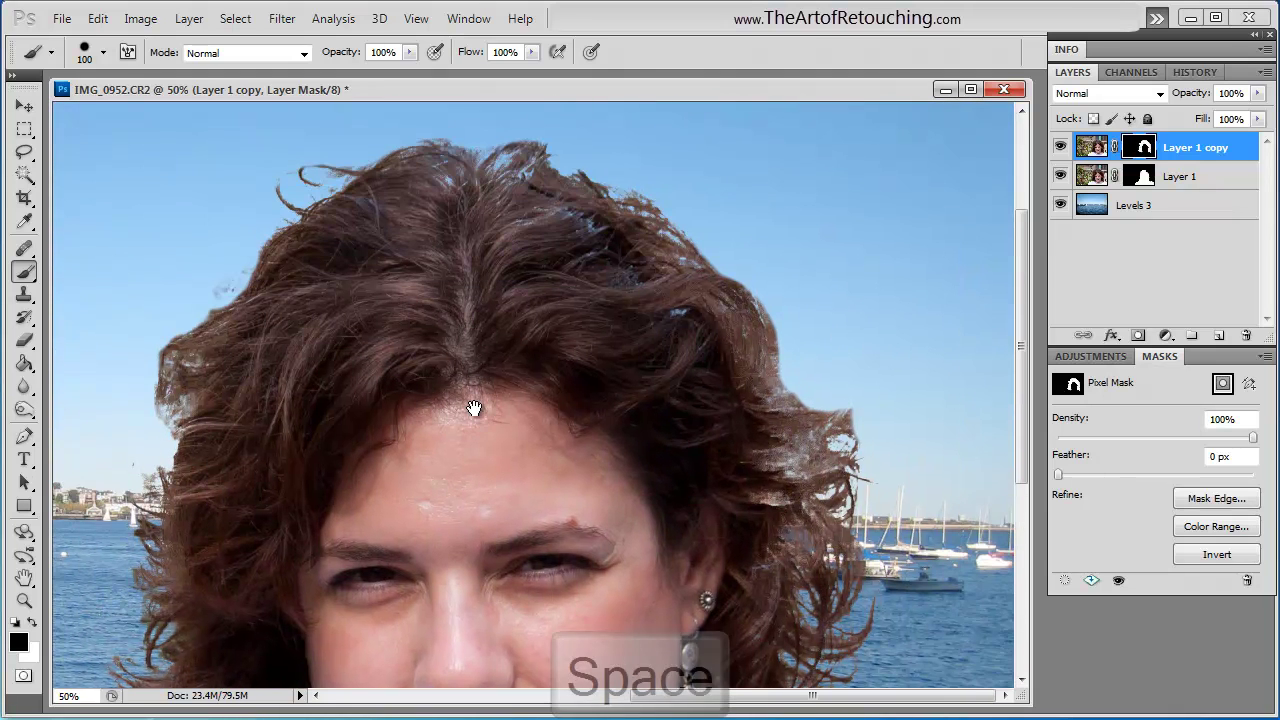
pyautogui.hotkey('ctrl', 'z')
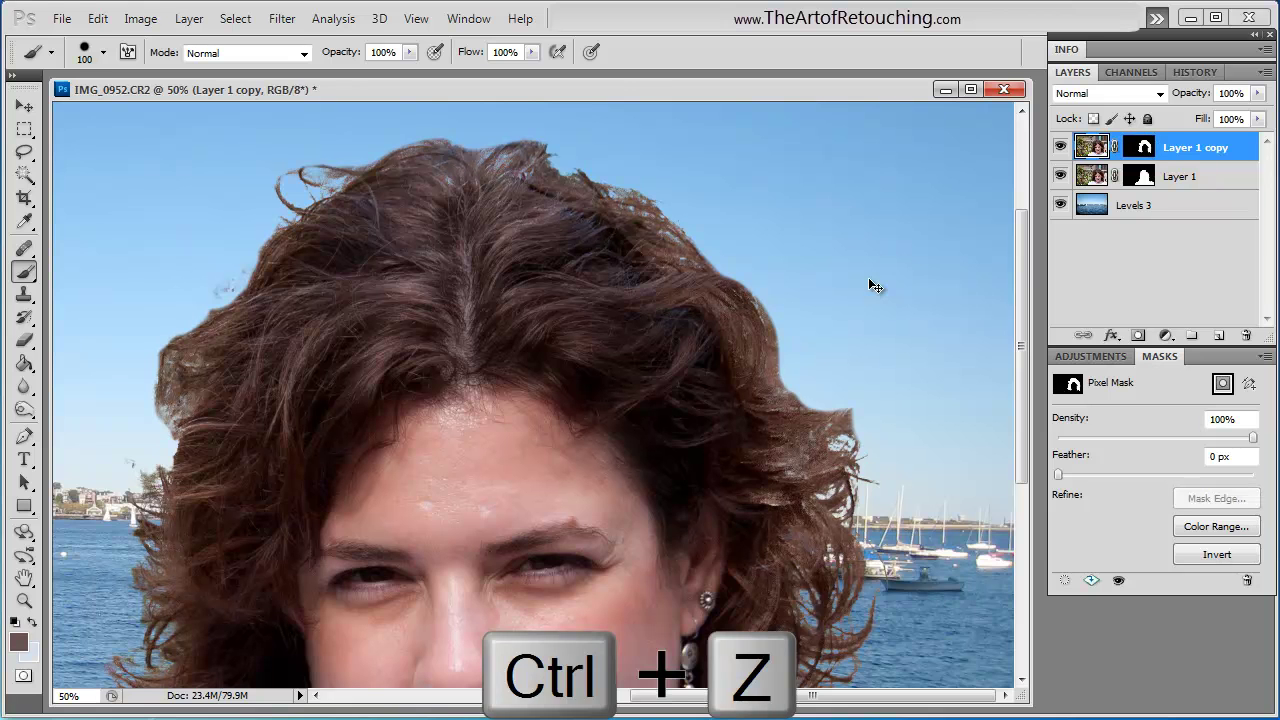
pyautogui.hotkey('ctrl', 'z')
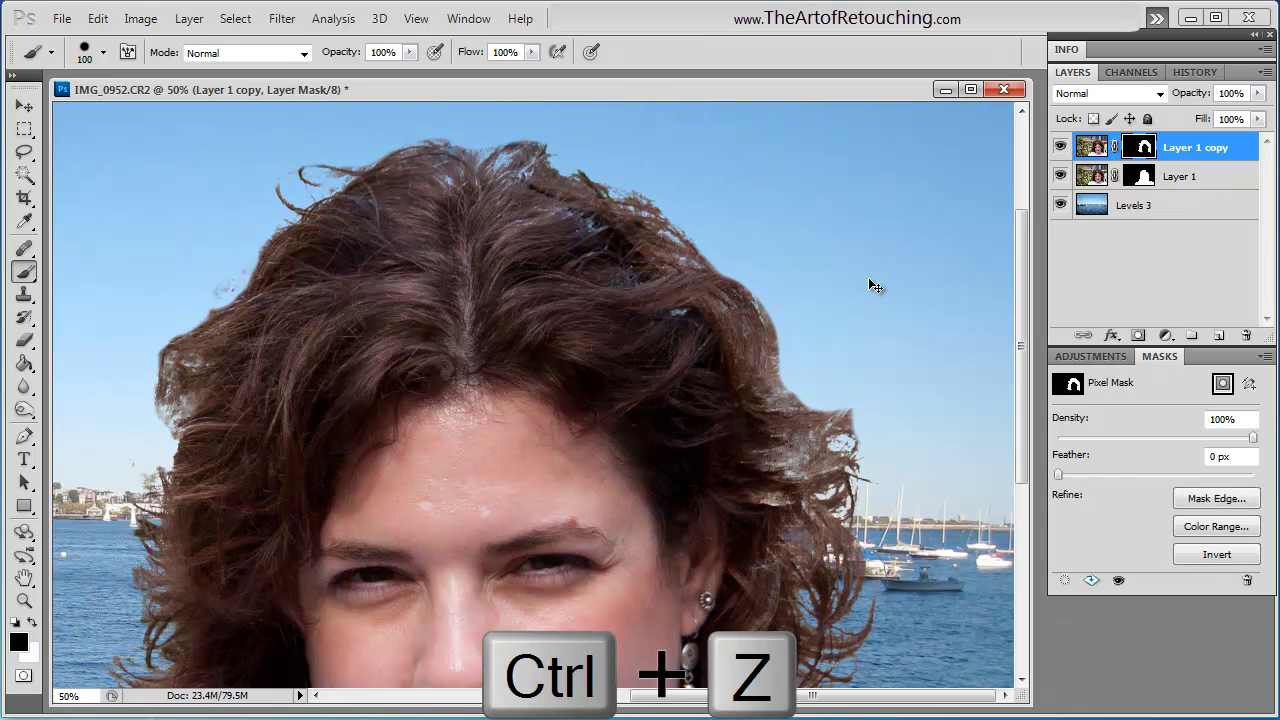
pyautogui.hotkey('ctrl', 'z')
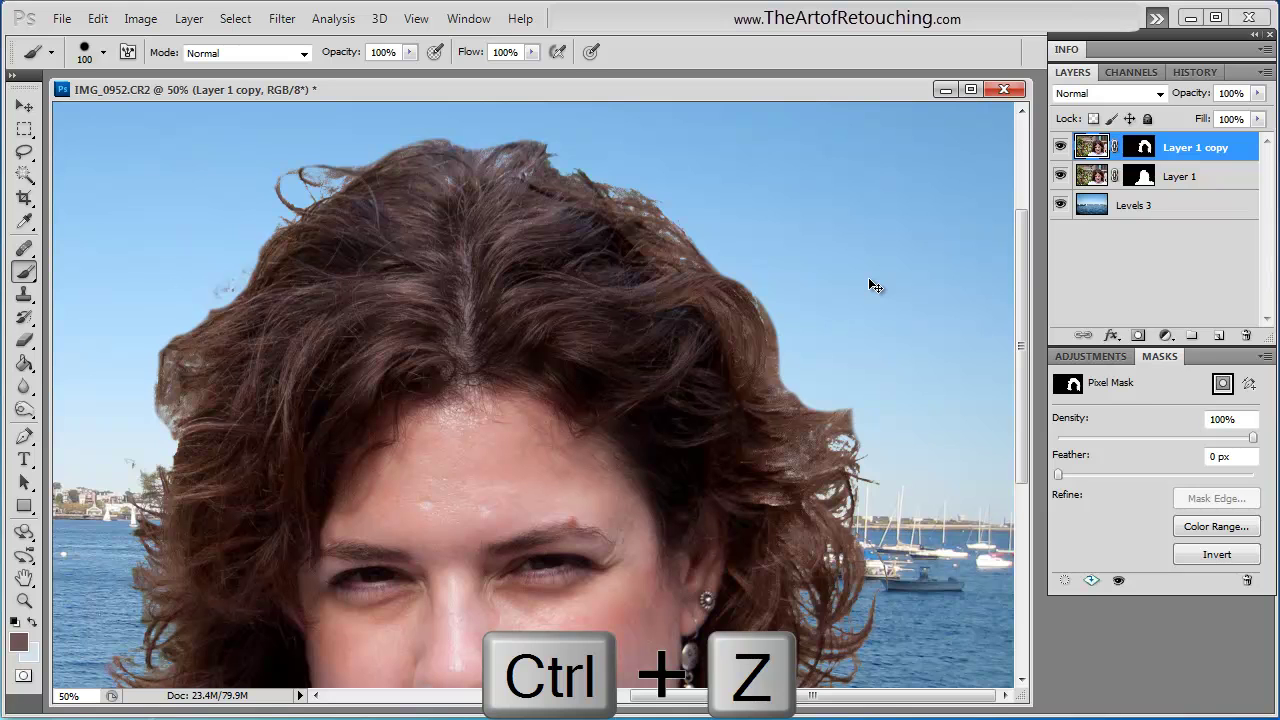
pyautogui.hotkey('ctrl', 'z')
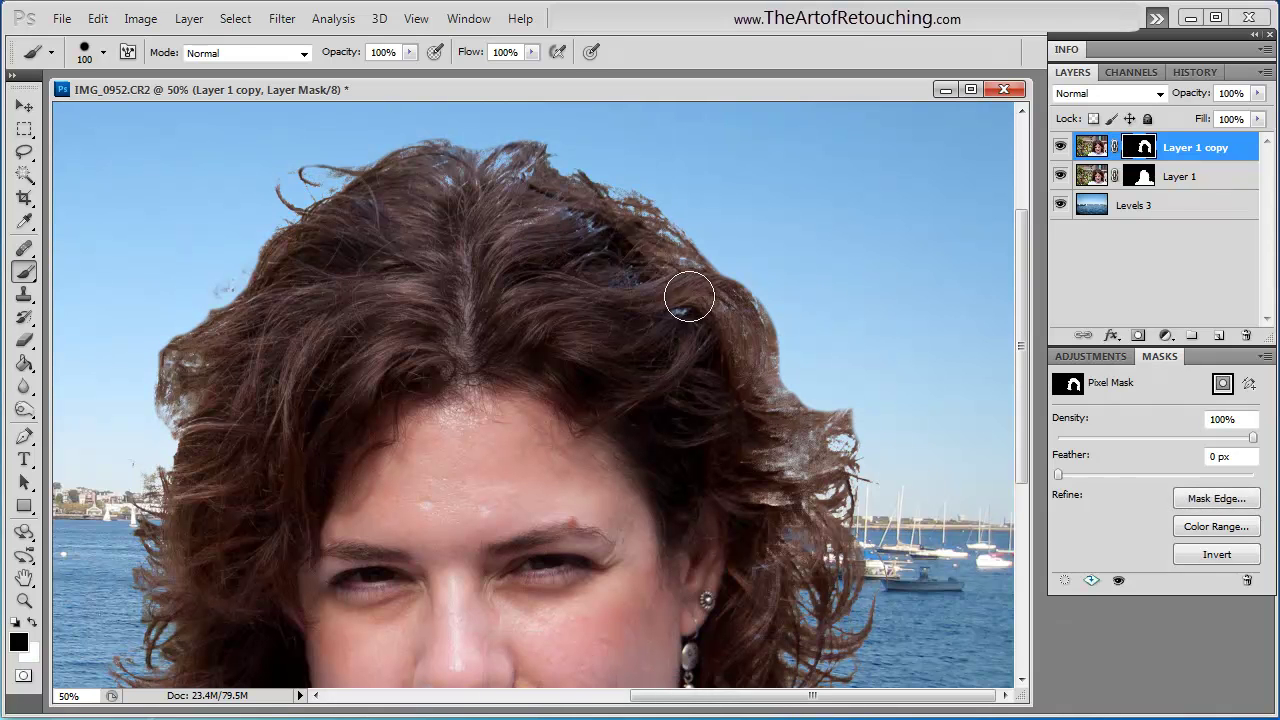
pyautogui.press('space')
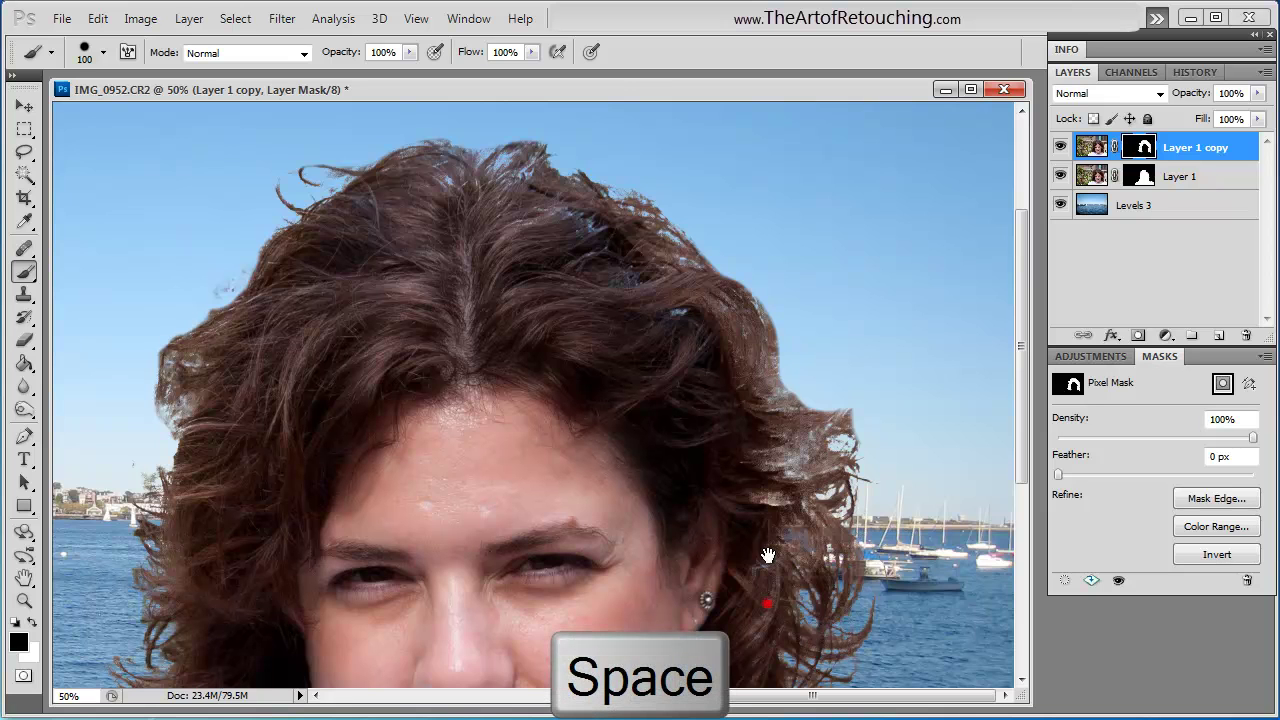
pyautogui.moveTo(767, 604); pyautogui.dragTo(779, 424)
pyautogui.hotkey('ctrl', 'z')
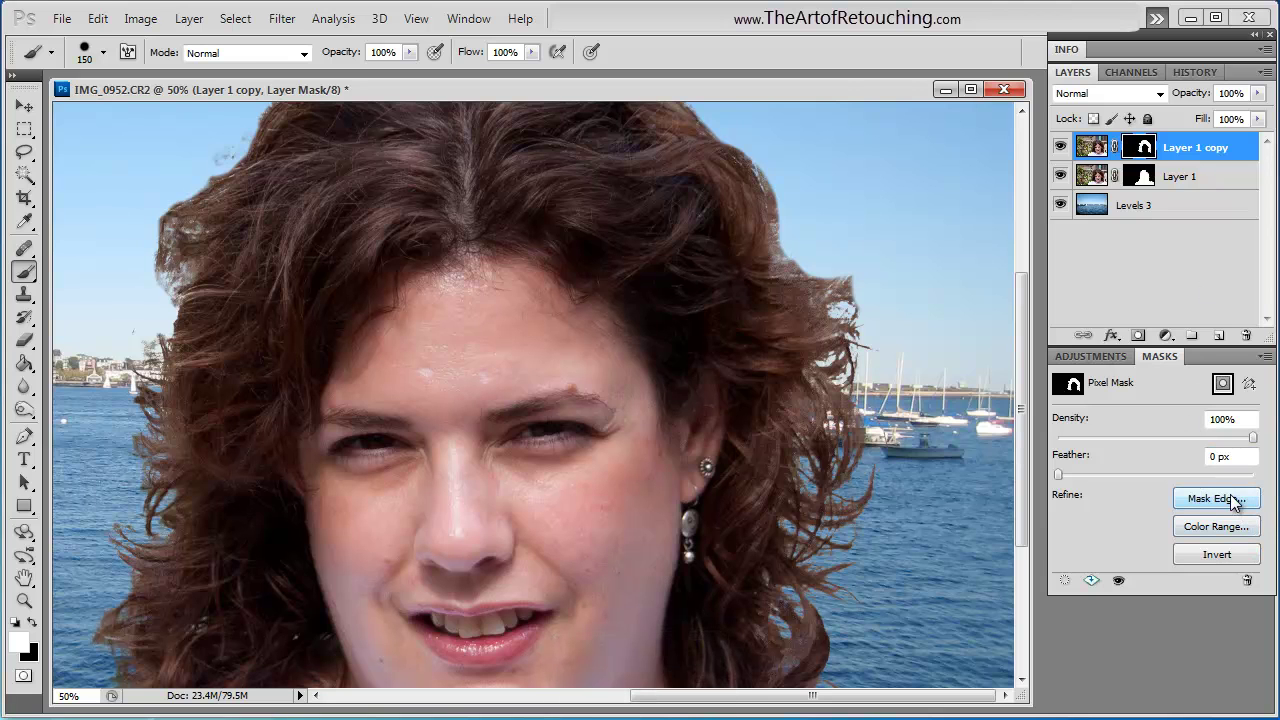
# Apply Mask Edge refinement with Feather 2.8 px, Contrast 15% and Radius 5.5 px to the hair mask
pyautogui.click(1232, 500)
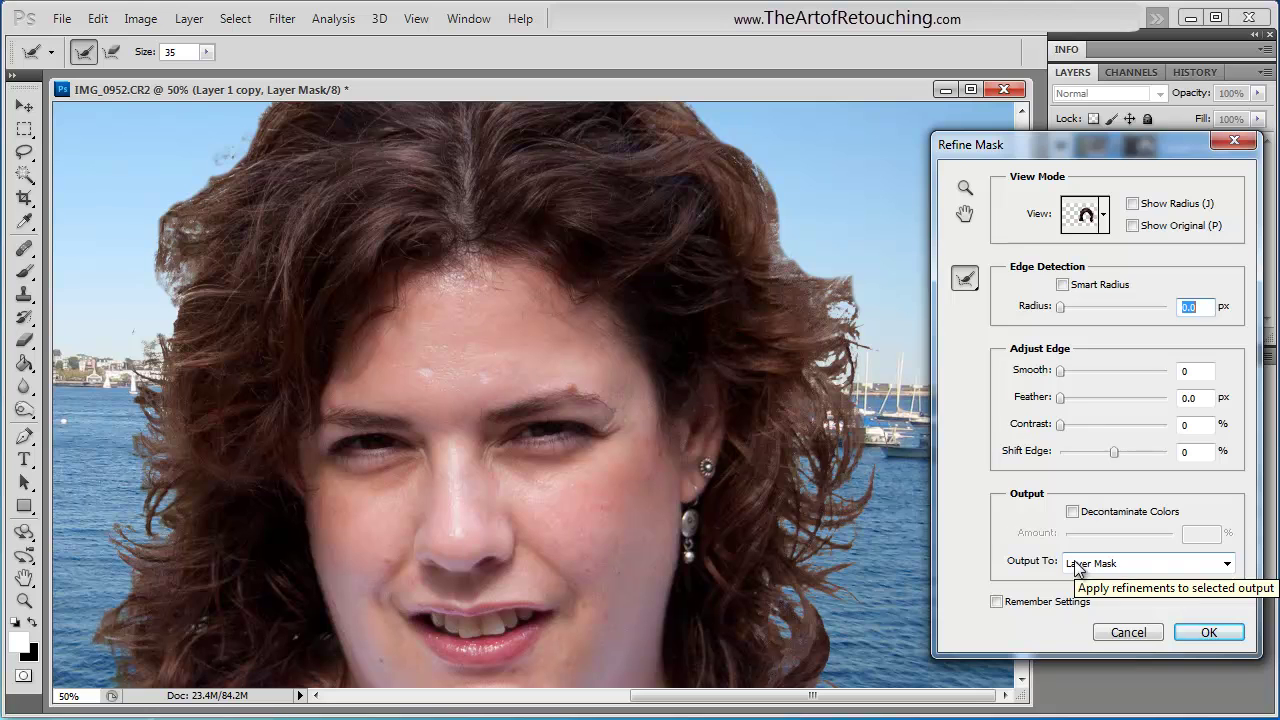
pyautogui.moveTo(1062, 400); pyautogui.dragTo(1079, 412)
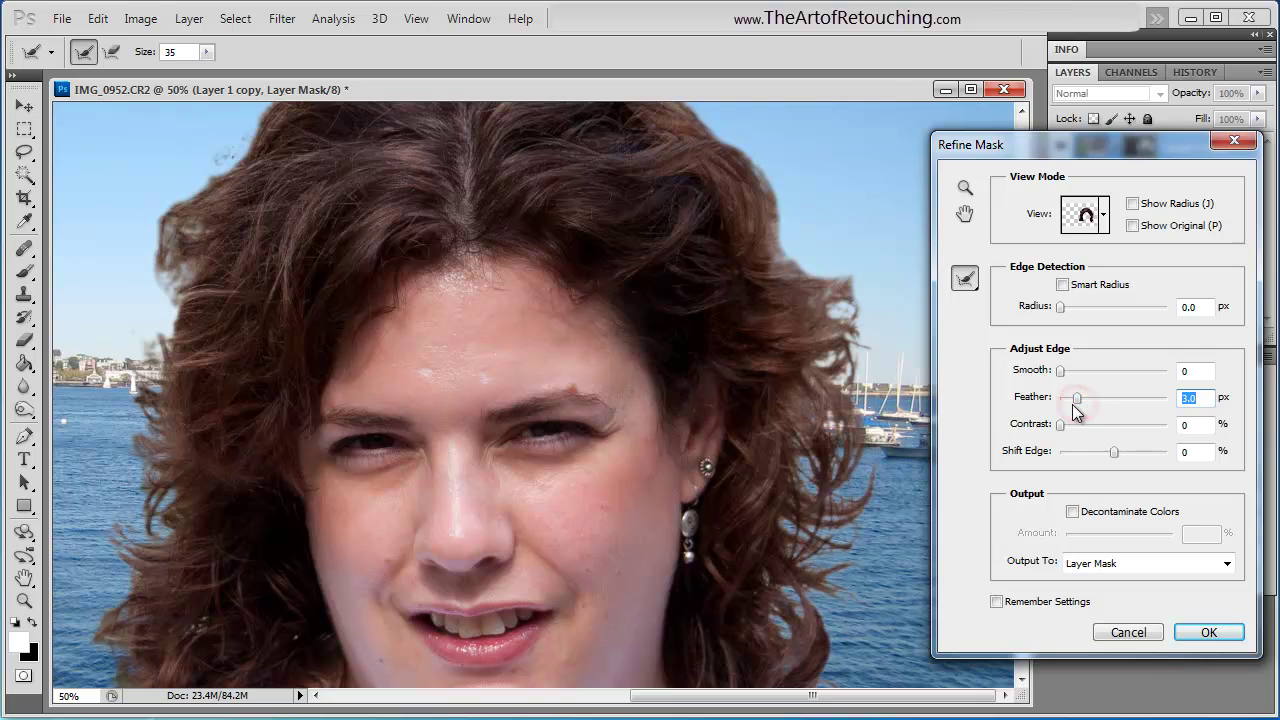
pyautogui.moveTo(1072, 398)
pyautogui.mouseDown()
pyautogui.moveTo(1063, 426)
pyautogui.moveTo(1076, 427)
pyautogui.moveTo(1076, 398)
pyautogui.mouseUp()
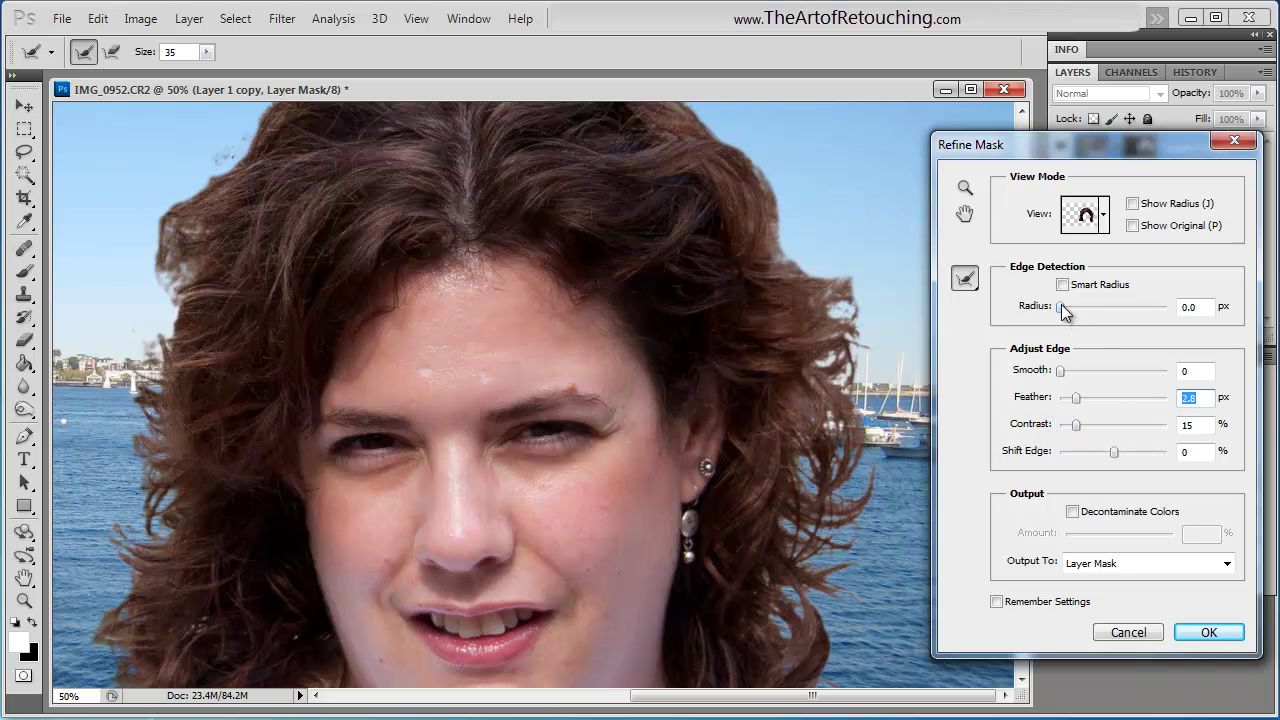
pyautogui.moveTo(1083, 310); pyautogui.dragTo(1090, 310)
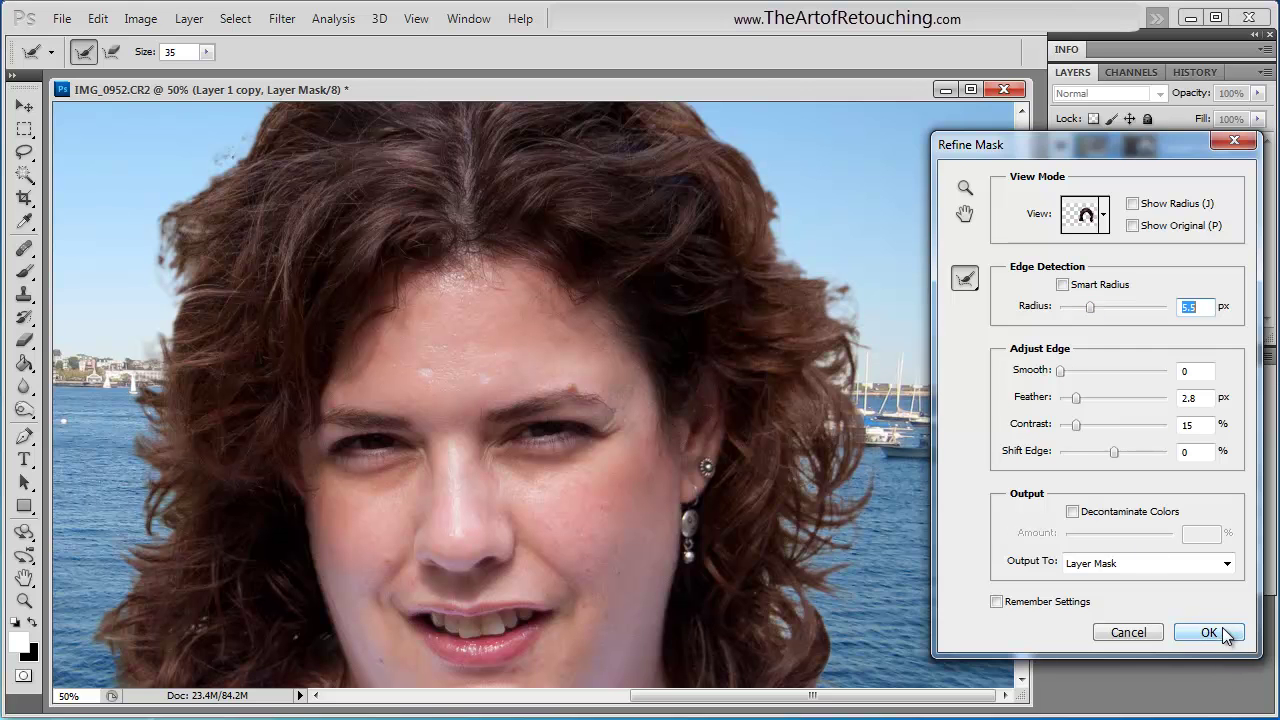
pyautogui.click(1209, 636)
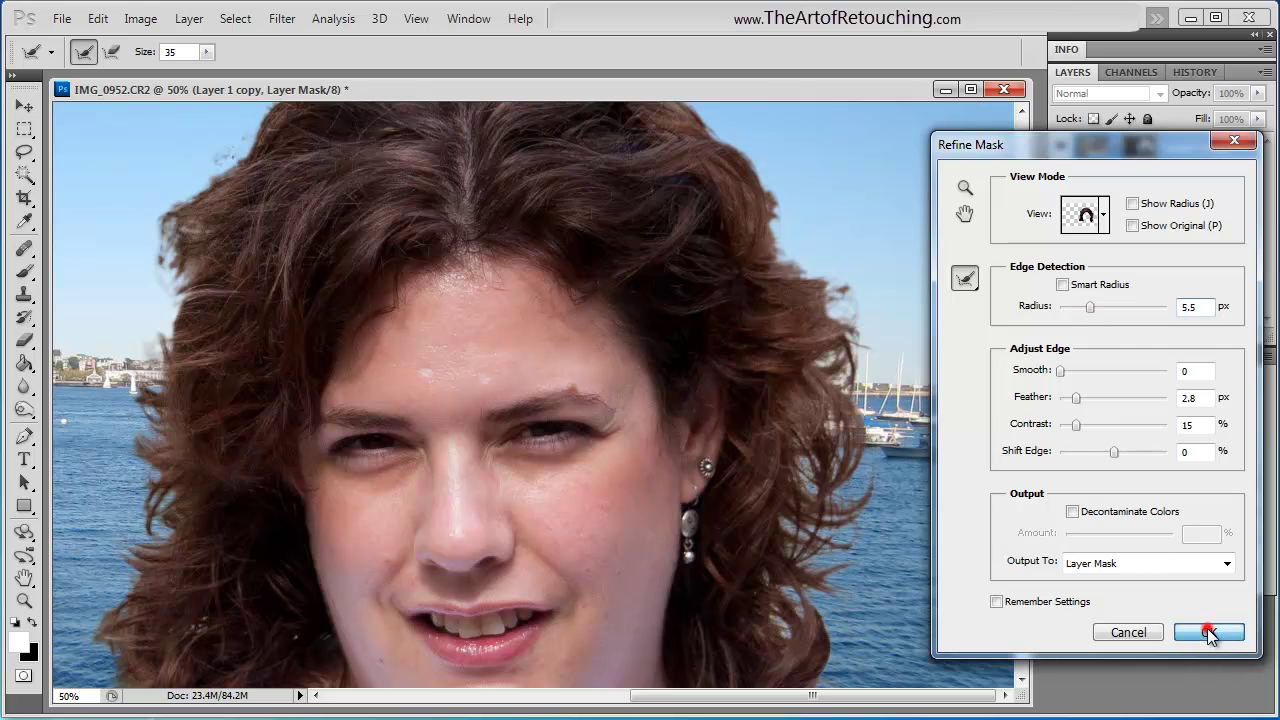
# Toggle undo and redo to compare the hair with and without the mask refinement
pyautogui.hotkey('ctrl', 'z')
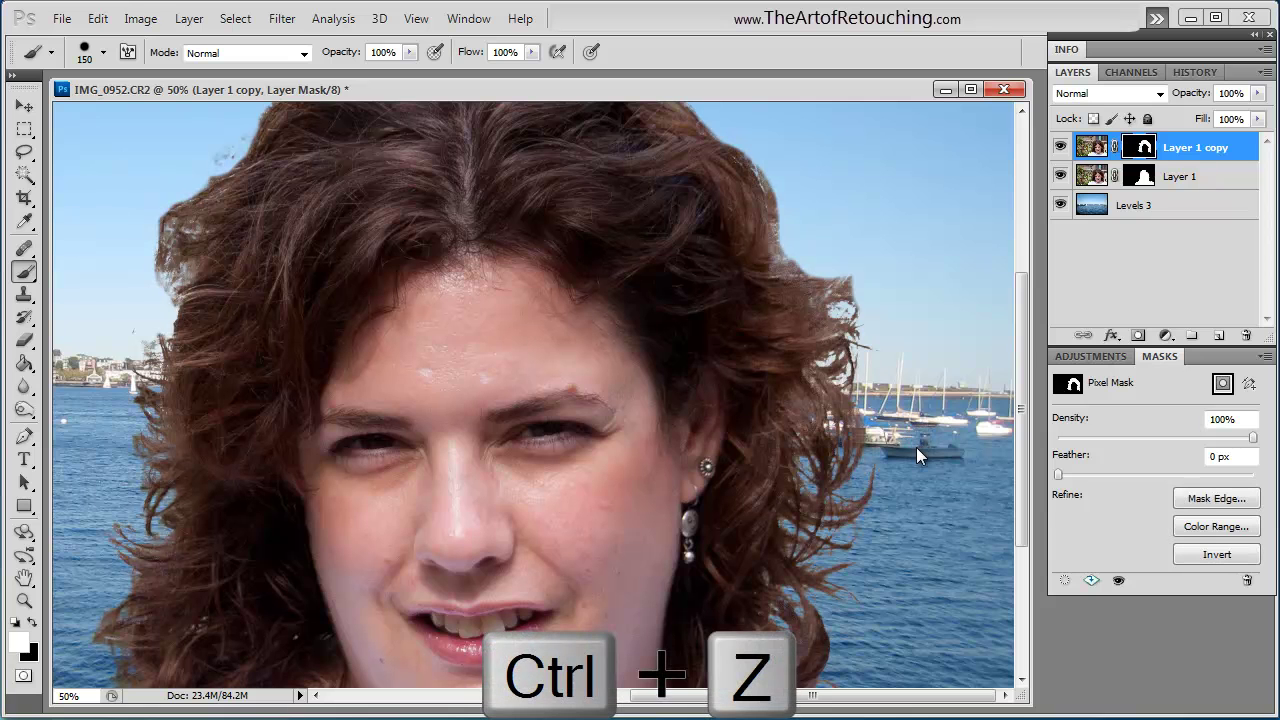
pyautogui.hotkey('ctrl', 'z')
pyautogui.hotkey('ctrl', 'z')
pyautogui.hotkey('ctrl', 'z')
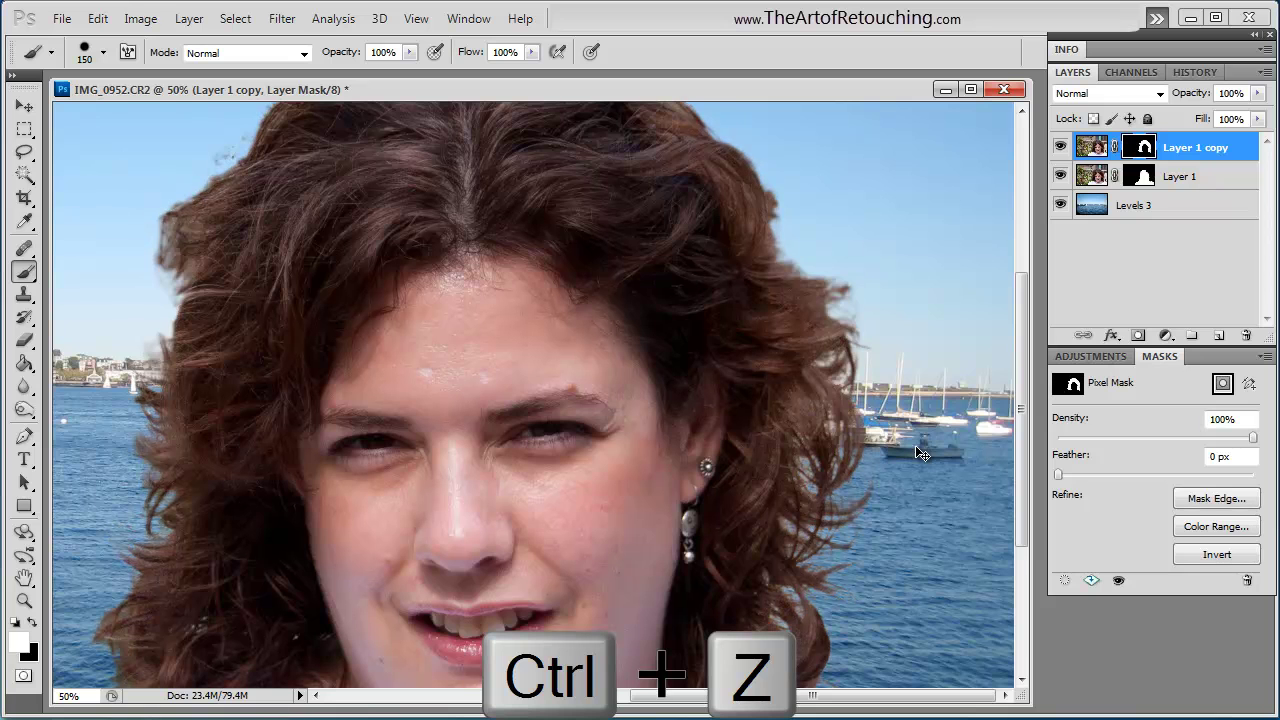
pyautogui.hotkey('ctrl', 'z')
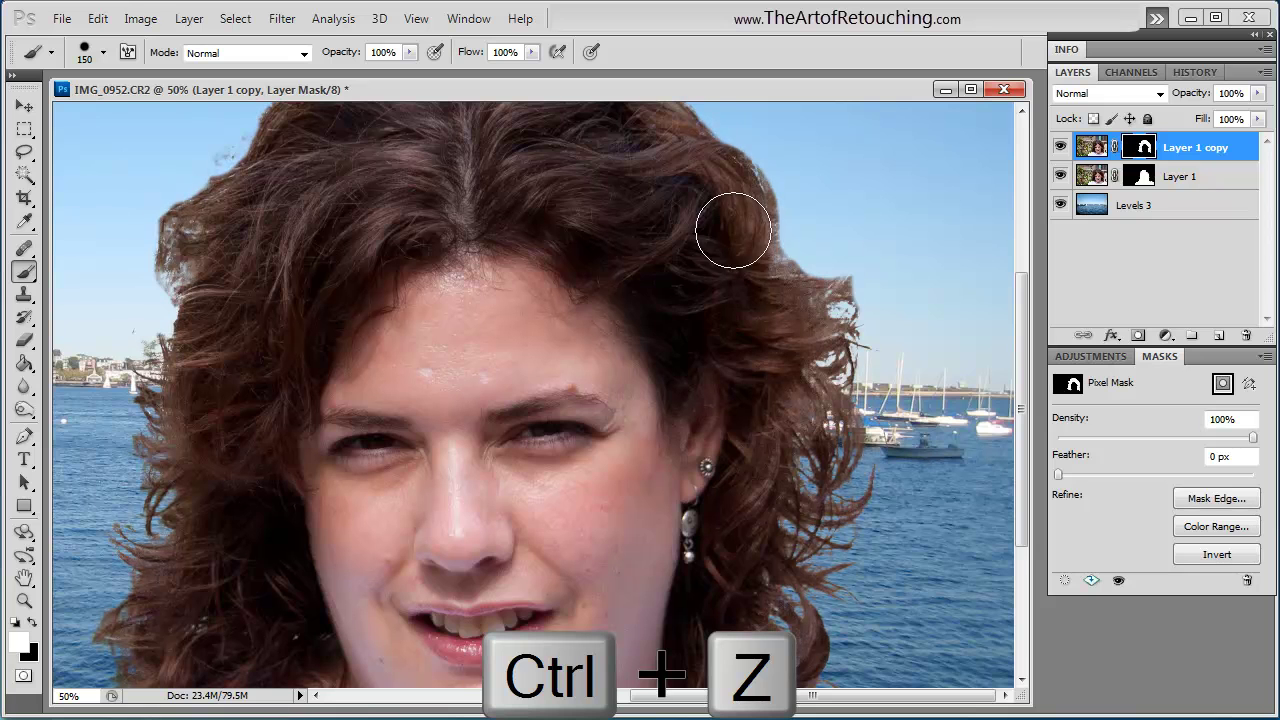
pyautogui.hotkey('ctrl', 'z')
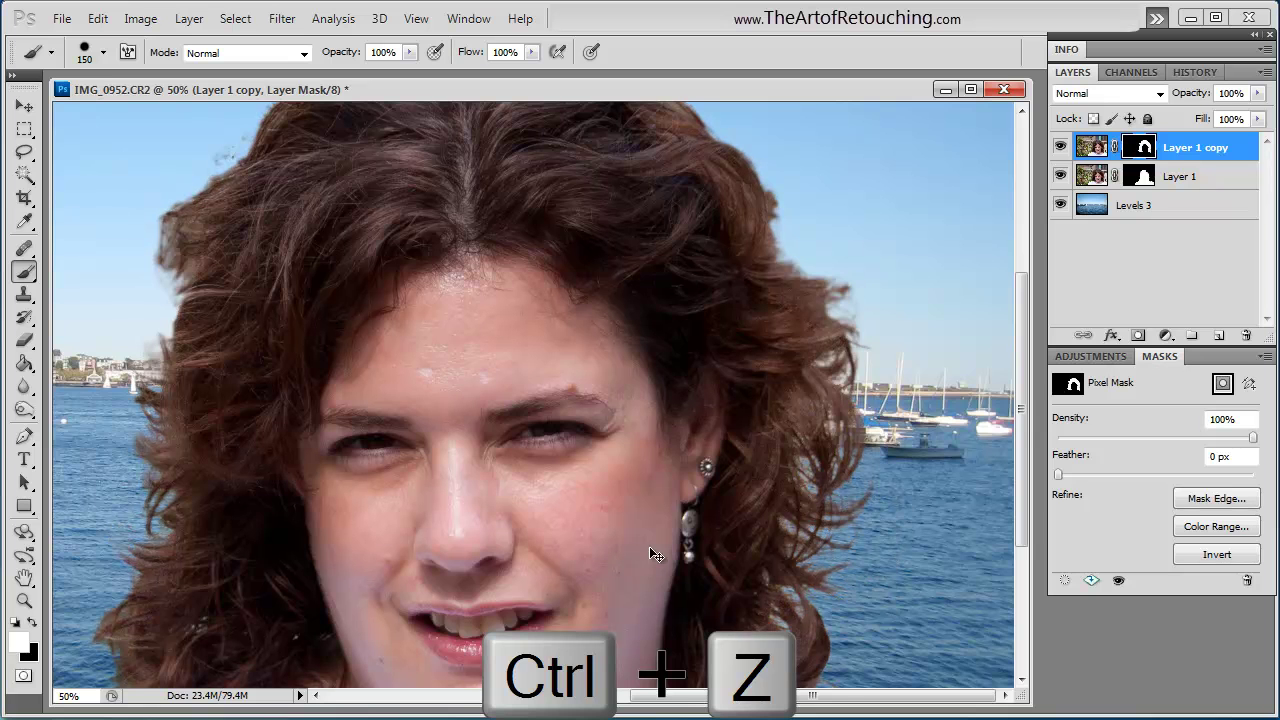
# Zoom in on the hair edge and pan up to the softened top of the head
pyautogui.hotkey('ctrl', 'space')
pyautogui.moveTo(680, 441); pyautogui.dragTo(929, 610)
pyautogui.moveTo(797, 359)
pyautogui.mouseDown()
pyautogui.moveTo(763, 571)
pyautogui.moveTo(783, 474)
pyautogui.moveTo(790, 650)
pyautogui.mouseUp()
pyautogui.moveTo(606, 320)
pyautogui.mouseDown()
pyautogui.moveTo(614, 334)
pyautogui.moveTo(501, 324)
pyautogui.moveTo(608, 449)
pyautogui.mouseUp()
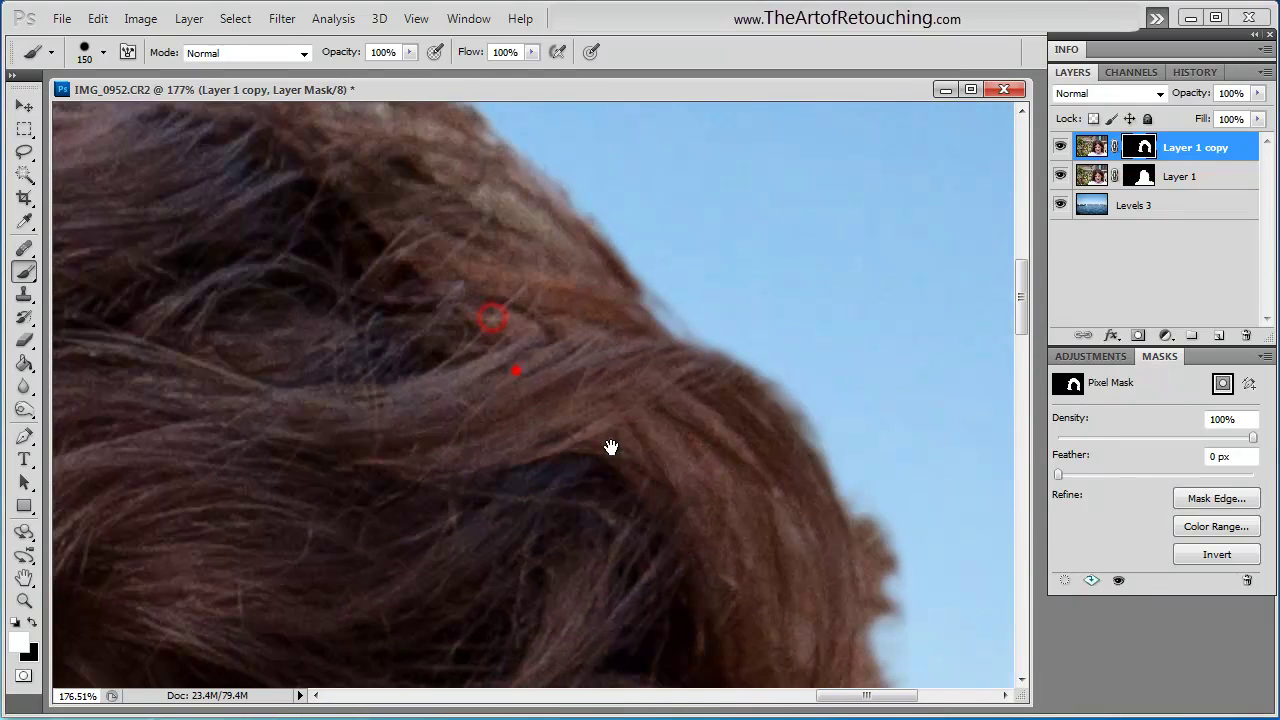
pyautogui.moveTo(517, 366)
pyautogui.mouseDown()
pyautogui.moveTo(723, 483)
pyautogui.moveTo(466, 420)
pyautogui.moveTo(446, 497)
pyautogui.moveTo(503, 537)
pyautogui.moveTo(480, 526)
pyautogui.moveTo(531, 487)
pyautogui.moveTo(626, 297)
pyautogui.moveTo(623, 263)
pyautogui.moveTo(634, 466)
pyautogui.moveTo(668, 519)
pyautogui.moveTo(631, 263)
pyautogui.moveTo(808, 255)
pyautogui.moveTo(614, 443)
pyautogui.moveTo(477, 517)
pyautogui.moveTo(717, 491)
pyautogui.moveTo(780, 589)
pyautogui.moveTo(751, 534)
pyautogui.moveTo(886, 591)
pyautogui.mouseUp()
pyautogui.press('space')
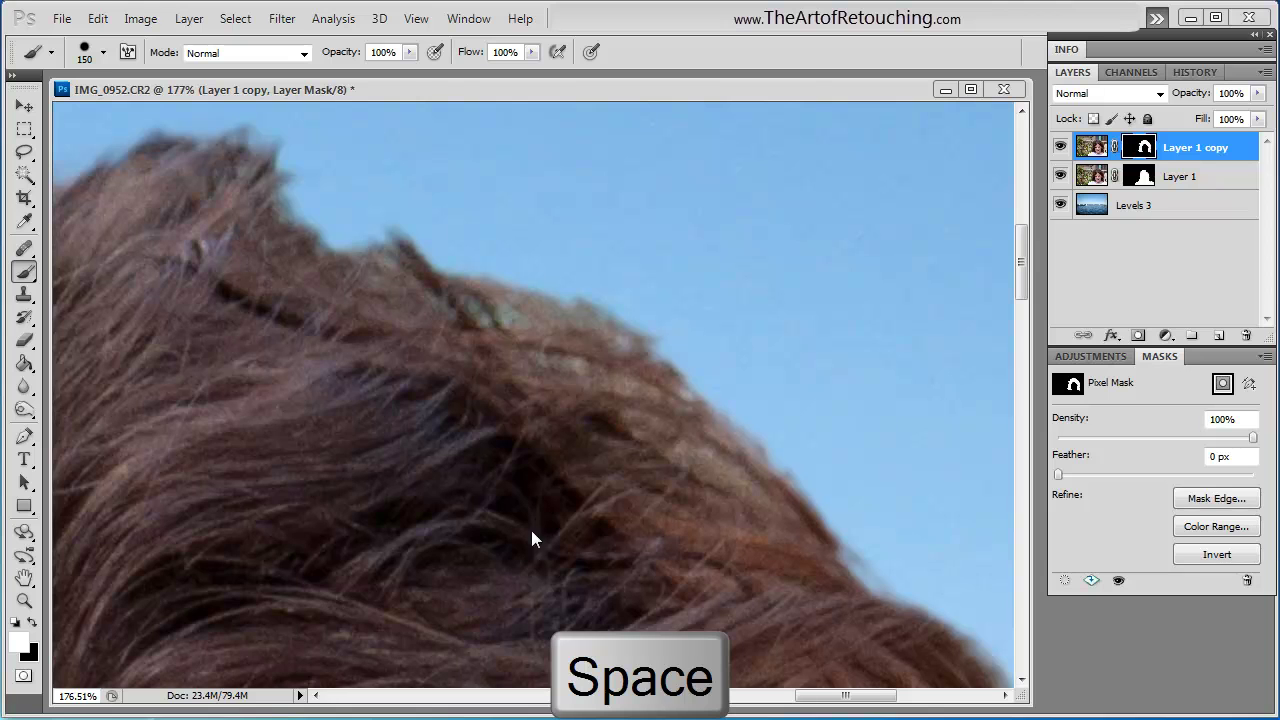
# Add a new empty Layer 2 and clone hair along the top hairline with a smaller stamp brush
pyautogui.click(1218, 336)
pyautogui.press('w')
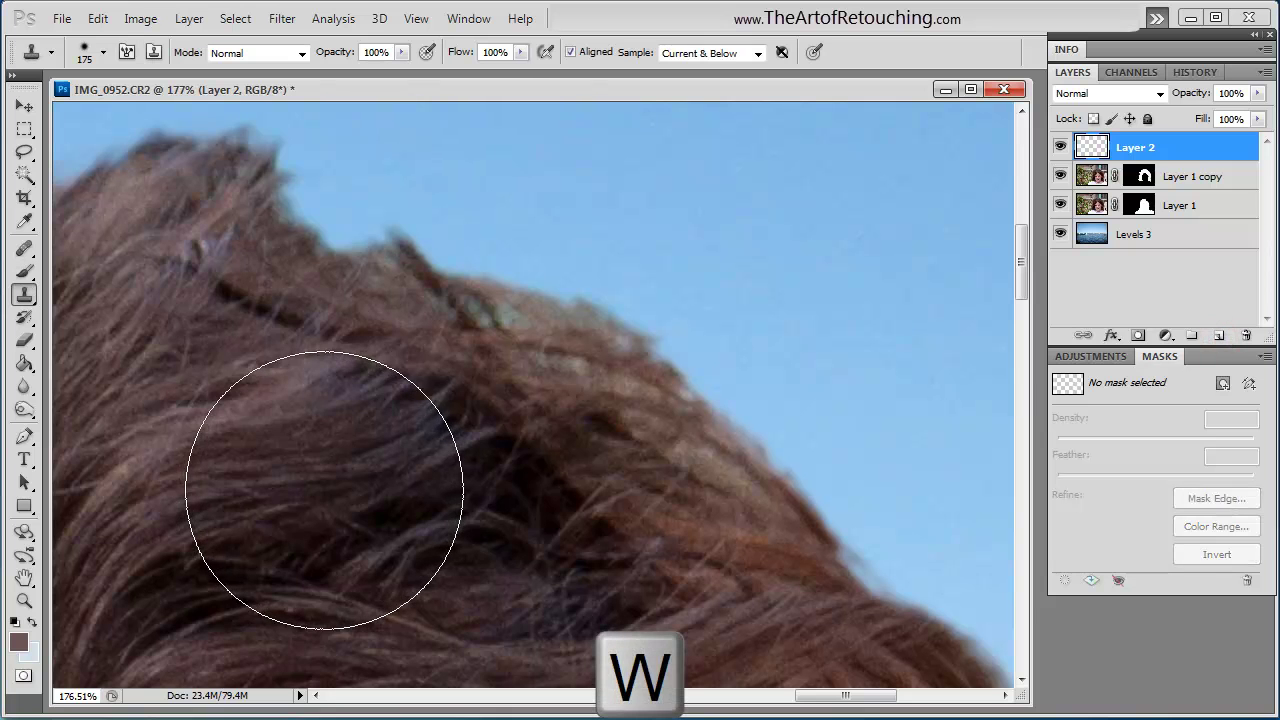
pyautogui.press('[')
pyautogui.press('[')
pyautogui.press('[')
pyautogui.press('[')
pyautogui.press('[')
pyautogui.press('[')
pyautogui.press('[')
pyautogui.press('[')
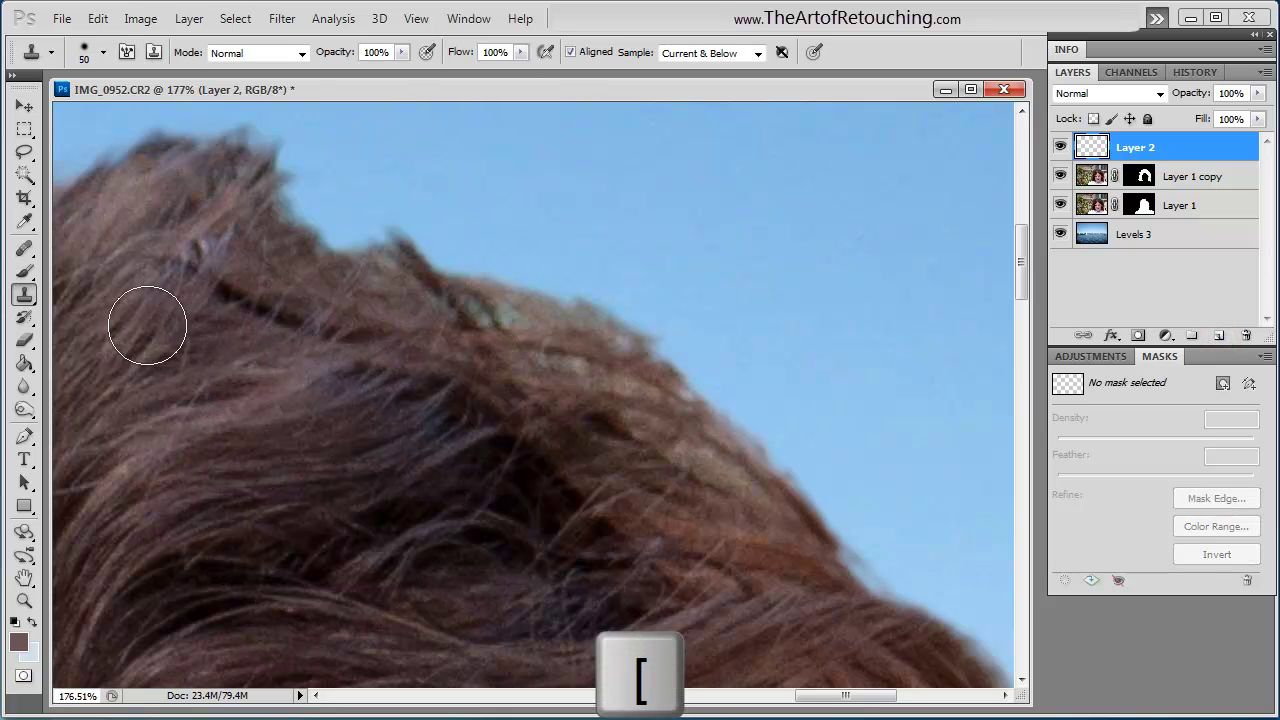
pyautogui.keyDown('alt'); pyautogui.click(142, 396); pyautogui.keyUp('alt')
pyautogui.moveTo(293, 195); pyautogui.dragTo(398, 260)
# Clone sky from near the hair edge over the stray hairs along the top edge, redoing one stroke
pyautogui.hotkey('ctrl', '-')
pyautogui.hotkey('ctrl', '-')
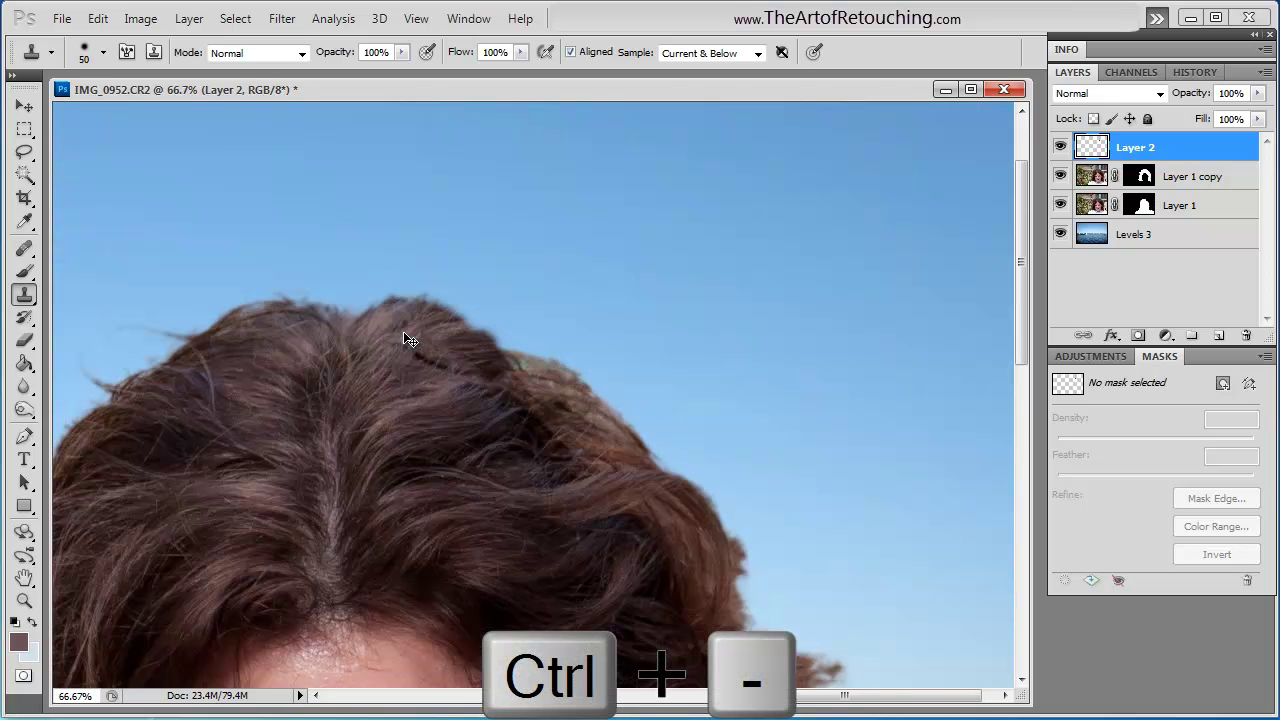
pyautogui.press('space')
pyautogui.moveTo(689, 351); pyautogui.dragTo(751, 209)
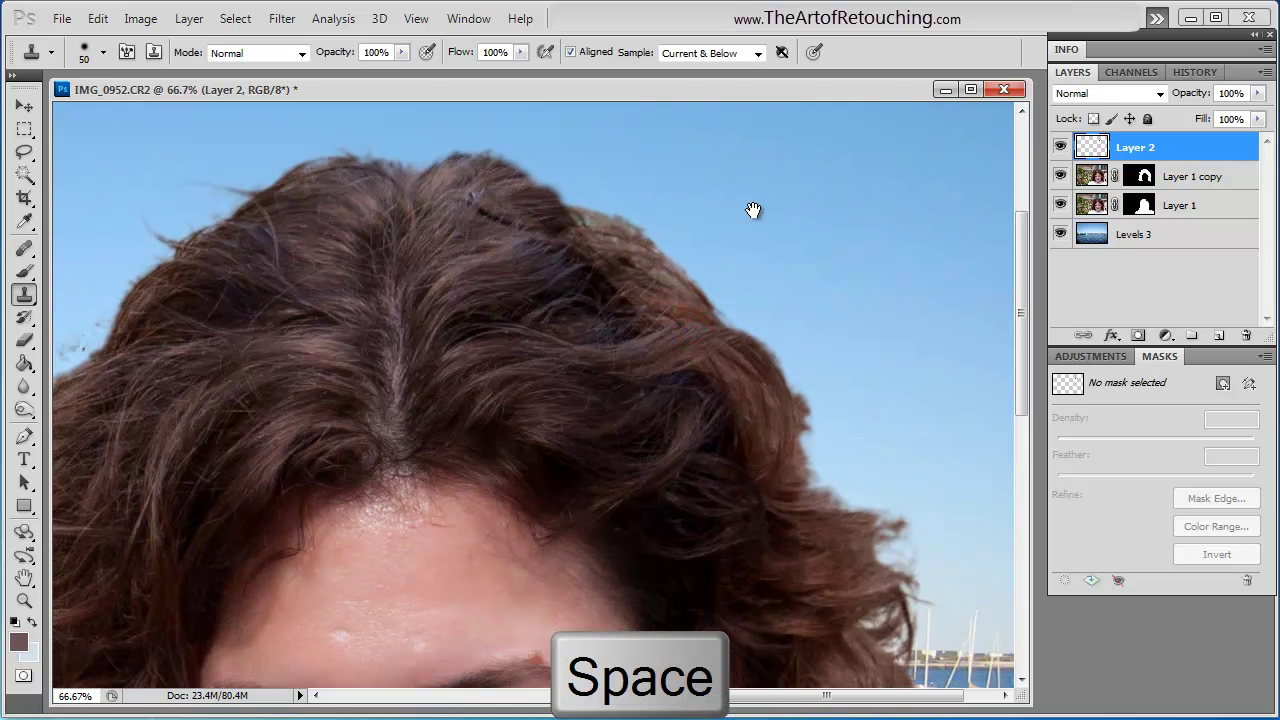
pyautogui.keyDown('alt'); pyautogui.click(650, 250); pyautogui.keyUp('alt')
pyautogui.moveTo(568, 204)
pyautogui.mouseDown()
pyautogui.moveTo(535, 180)
pyautogui.moveTo(471, 168)
pyautogui.mouseUp()
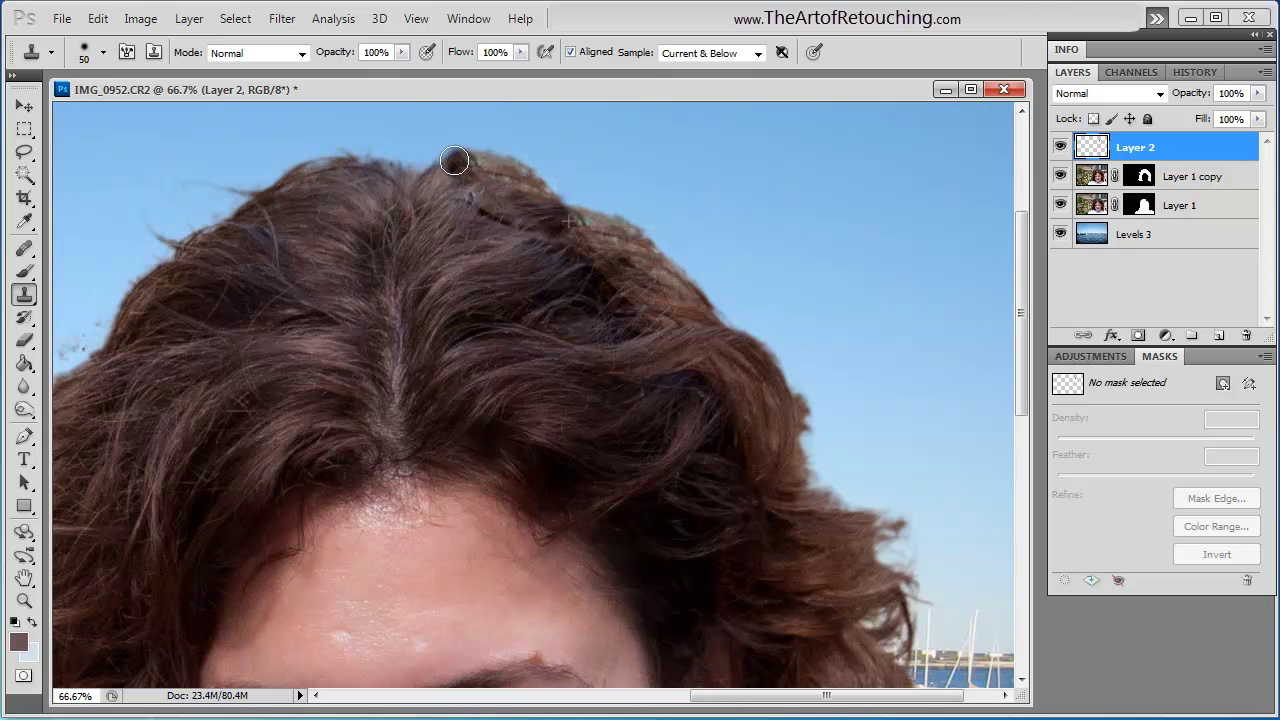
pyautogui.hotkey('ctrl', 'z')
pyautogui.moveTo(573, 203); pyautogui.dragTo(503, 177)
# Switch to the Brush, target the Layer 1 copy mask and set the foreground colour to black
pyautogui.moveTo(716, 474)
pyautogui.mouseDown()
pyautogui.moveTo(537, 409)
pyautogui.moveTo(694, 257)
pyautogui.mouseUp()
pyautogui.press('b')
pyautogui.hotkey('alt', '[')
pyautogui.press('d')
pyautogui.press('x')
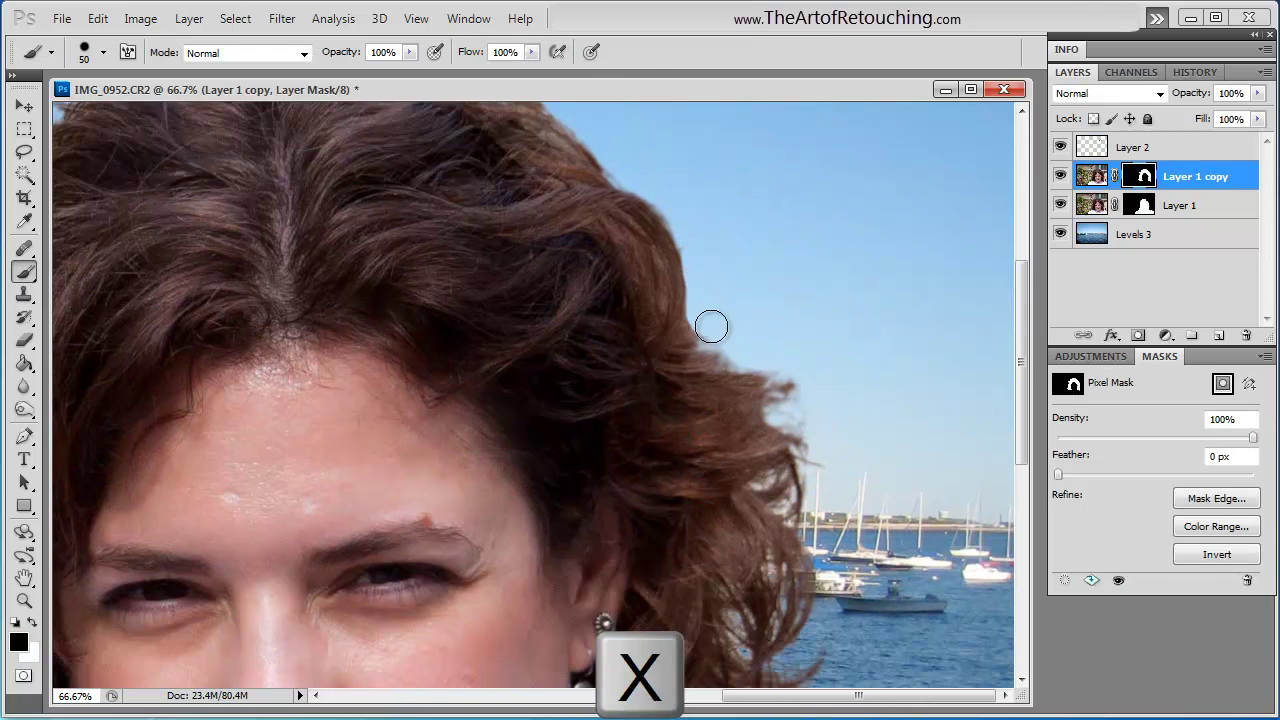
# Try brushing the mask at the hair edge, undo it, then zoom out to view the whole face
pyautogui.click(689, 269)
pyautogui.hotkey('ctrl', 'z')
pyautogui.click(700, 257)
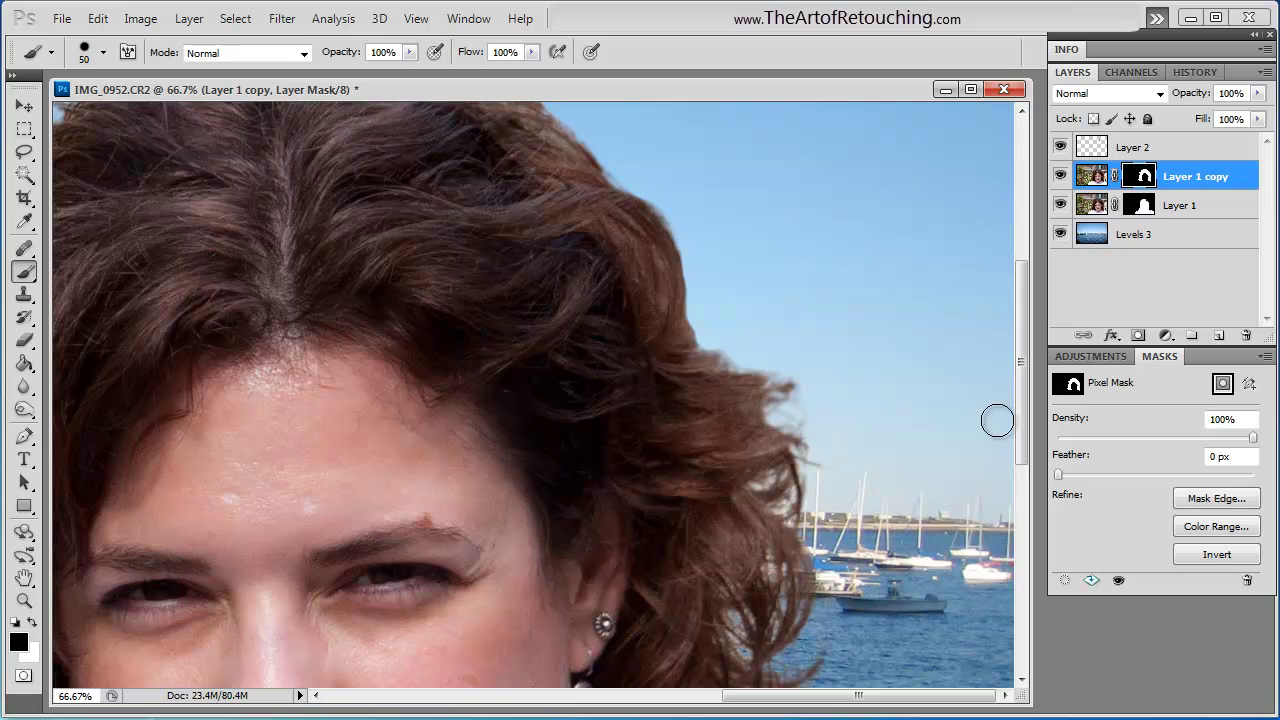
pyautogui.moveTo(640, 560); pyautogui.dragTo(950, 260)
pyautogui.hotkey('ctrl', '-')
pyautogui.hotkey('ctrl', '-')
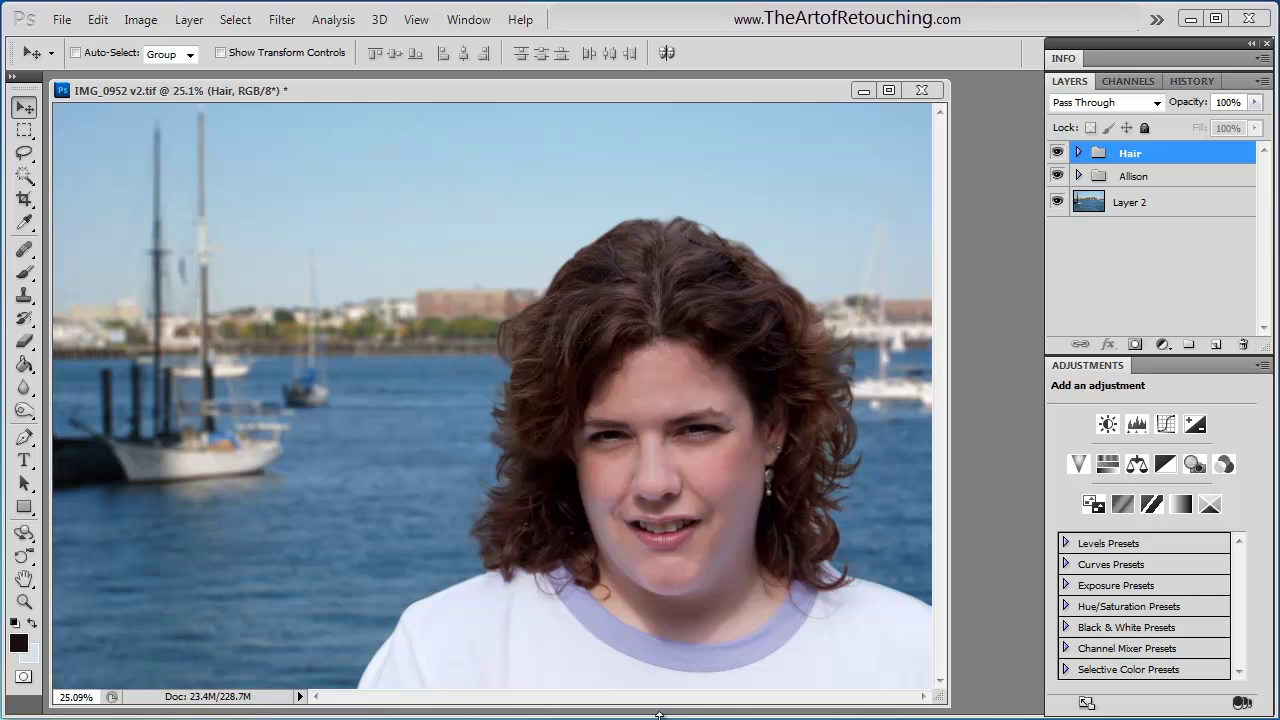
pyautogui.hotkey('ctrl', 'space')
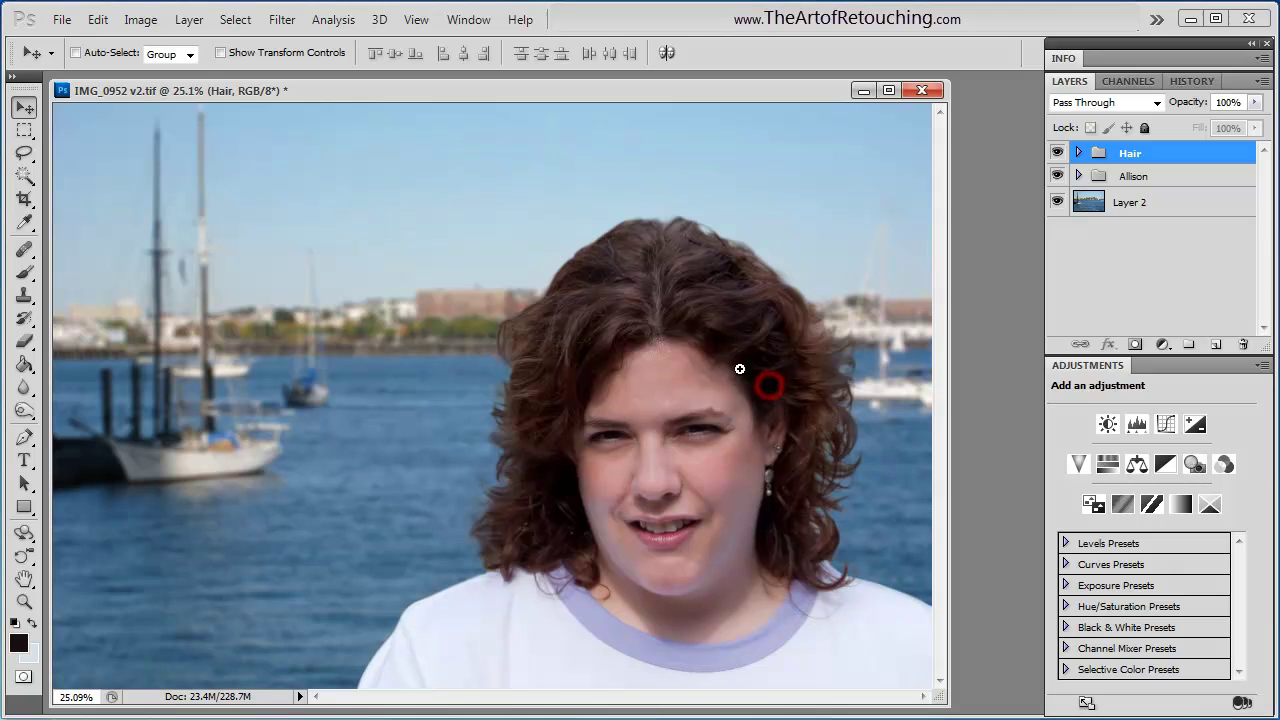
pyautogui.moveTo(738, 358); pyautogui.dragTo(905, 645)
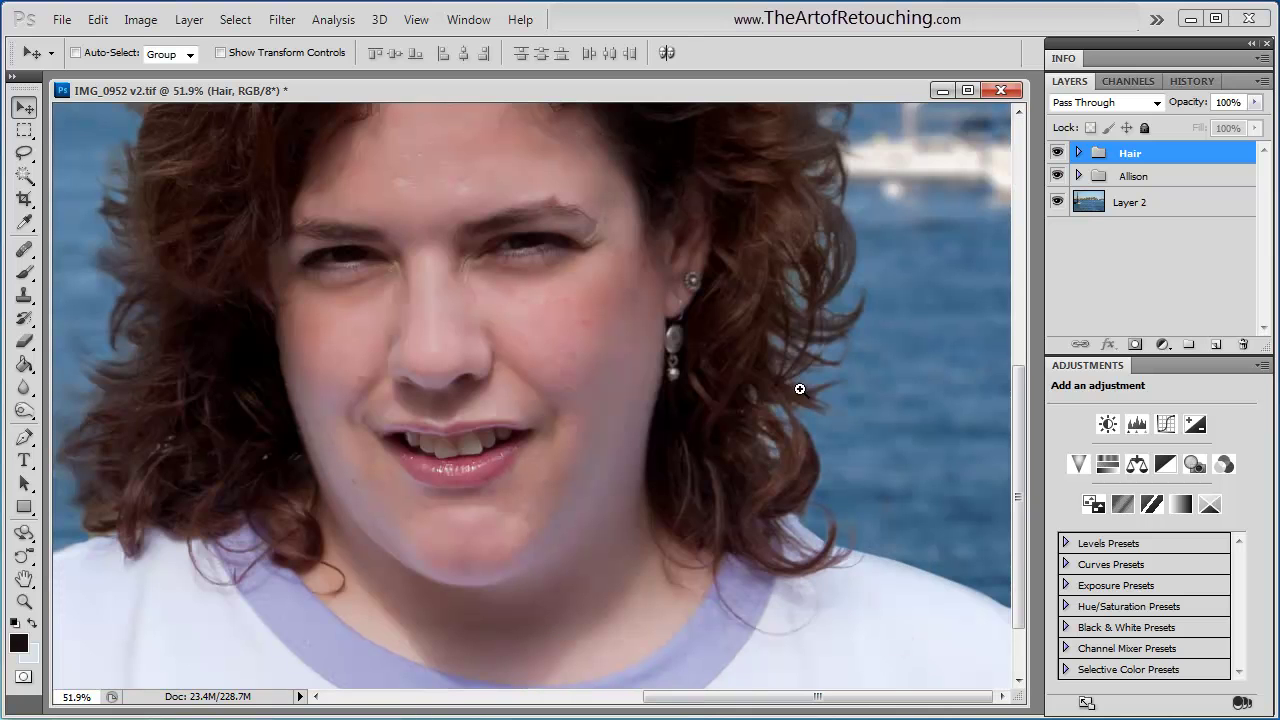
pyautogui.moveTo(335, 180); pyautogui.dragTo(62, 407)
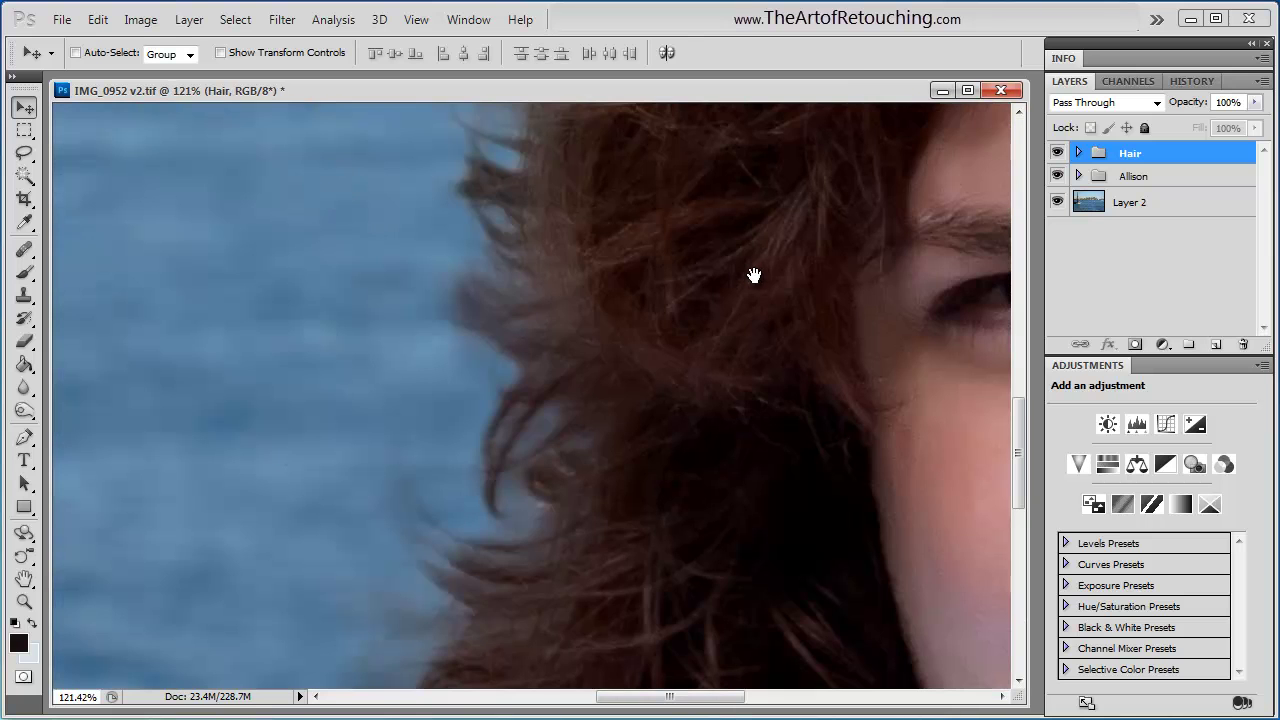
pyautogui.press('space')
pyautogui.moveTo(751, 274); pyautogui.dragTo(288, 707)
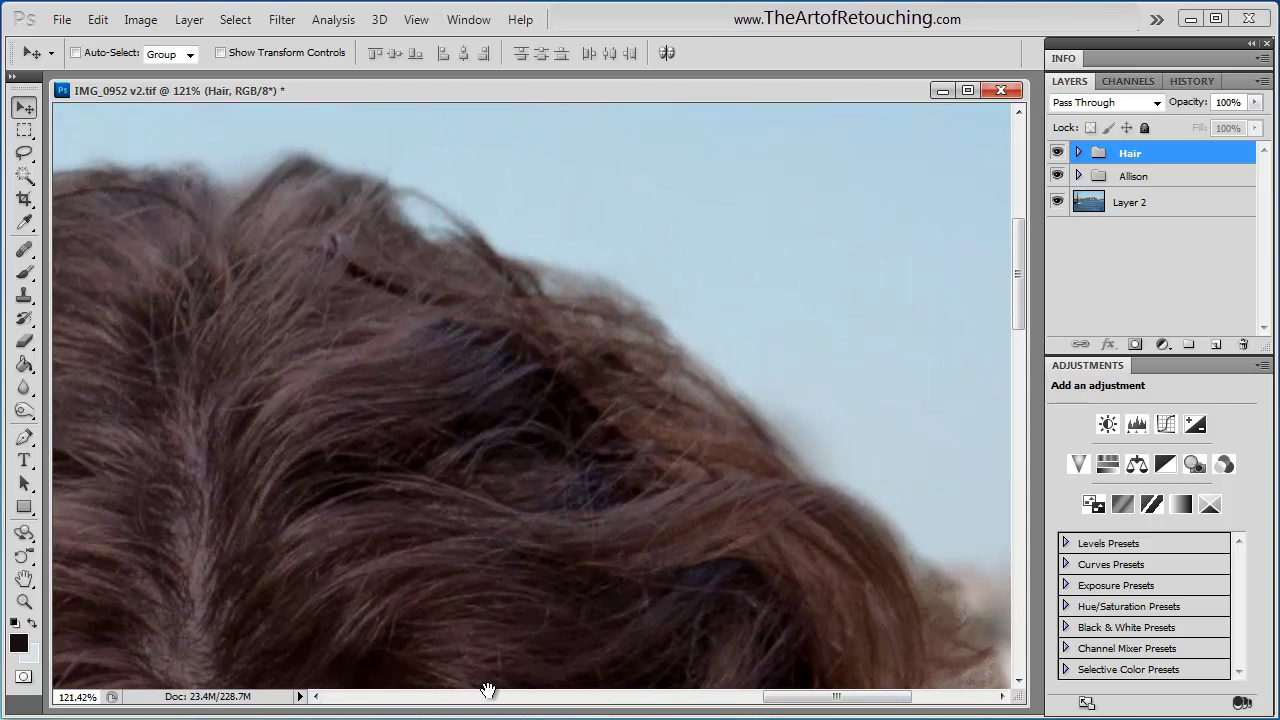
pyautogui.moveTo(490, 692); pyautogui.dragTo(777, 211)
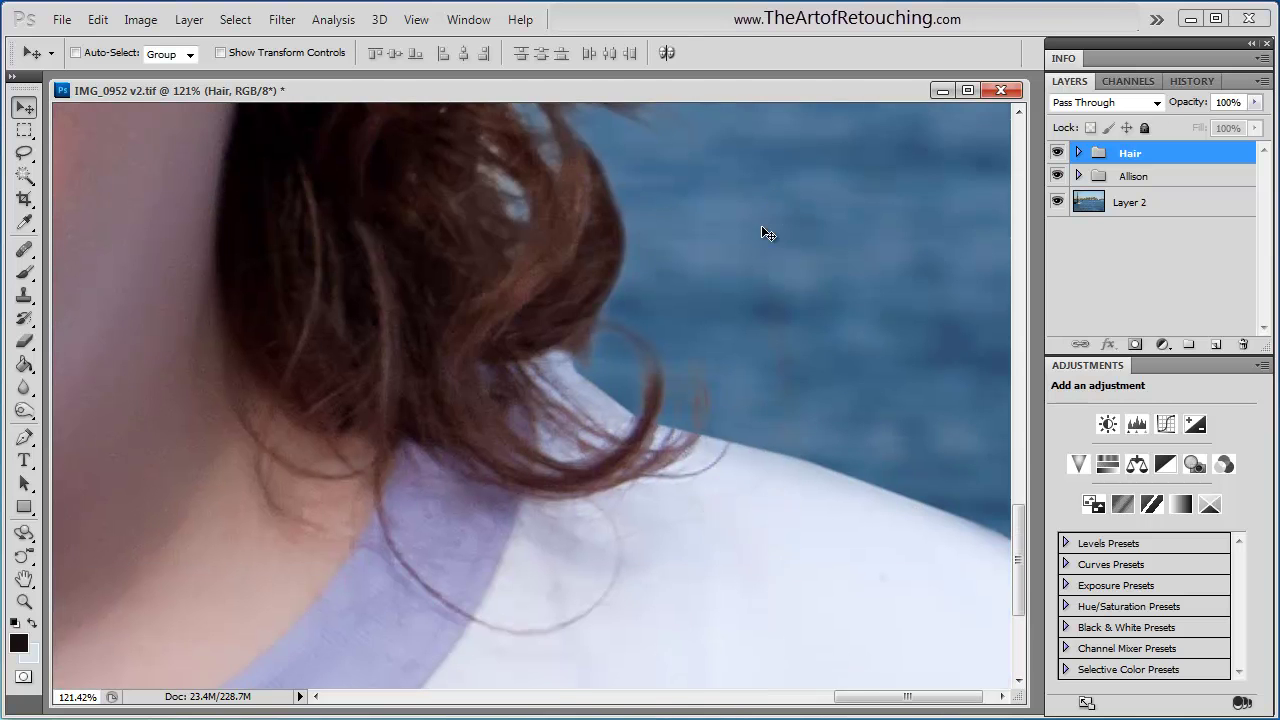
pyautogui.hotkey('ctrl', '-')
pyautogui.hotkey('ctrl', '-')
pyautogui.hotkey('ctrl', '-')
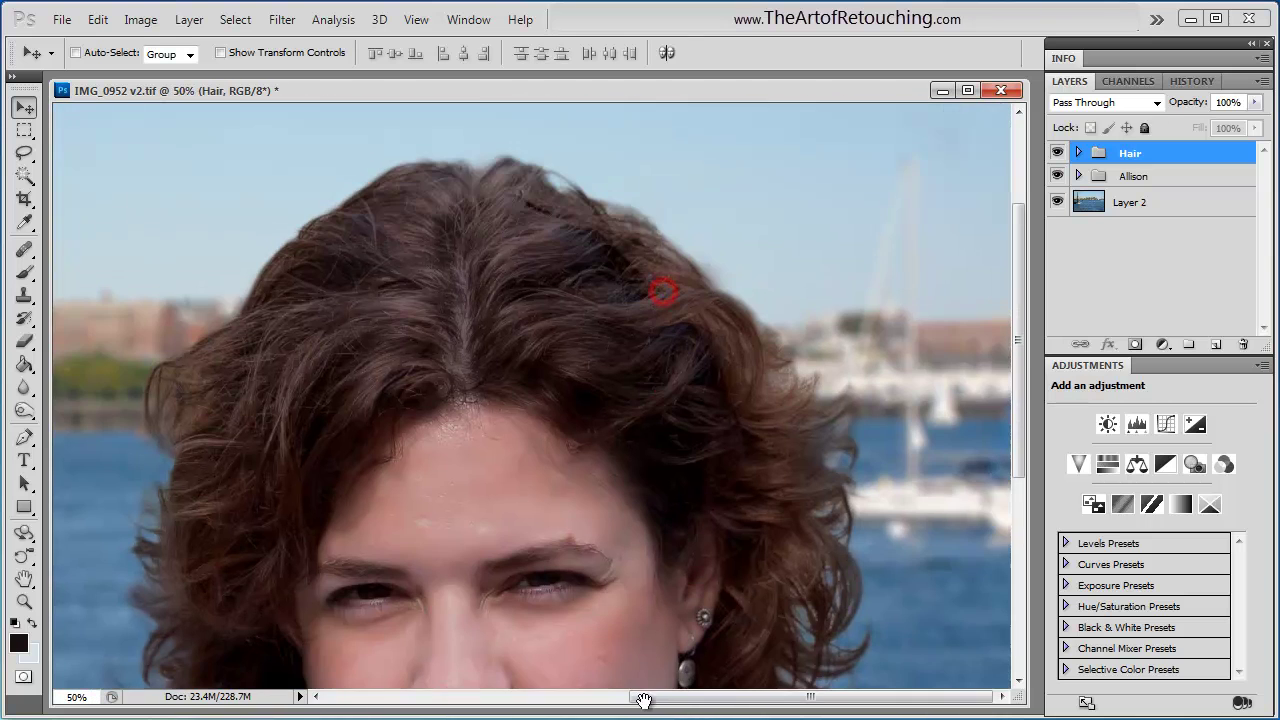